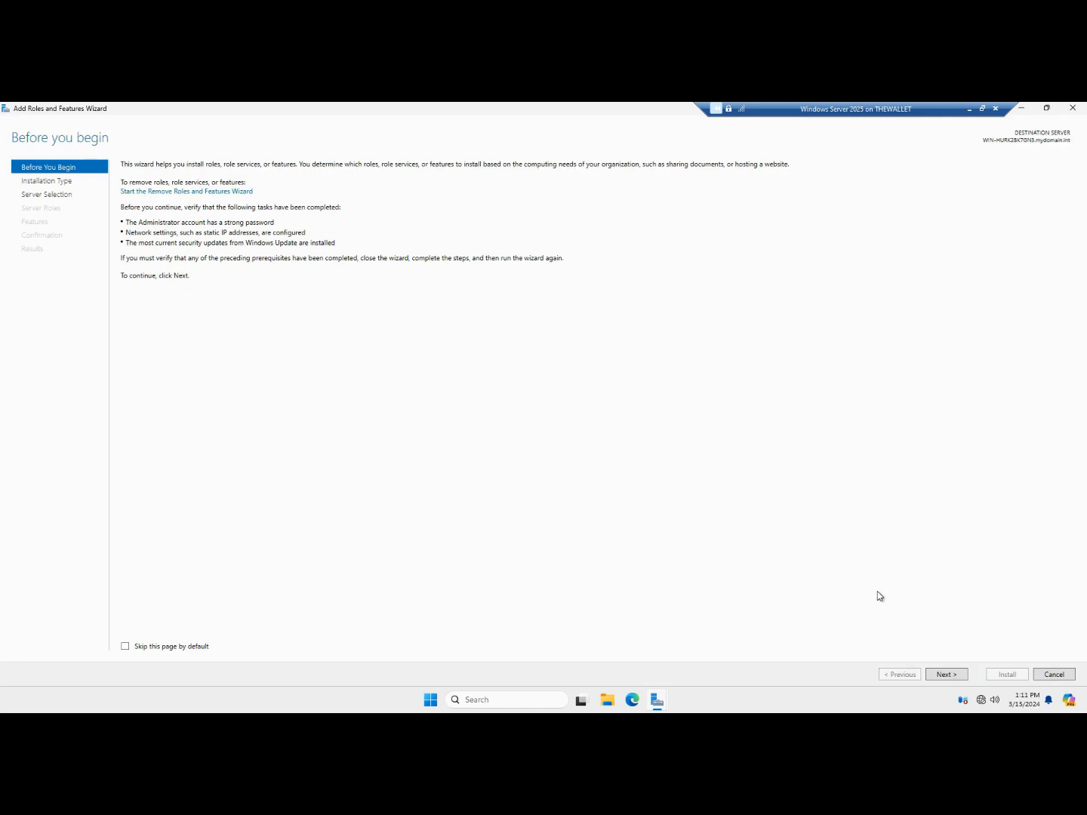
Choose Remote Desktop Services installation over role-based installation and advance to deployment type
{"action": "left_click", "coordinate": [946, 675]}
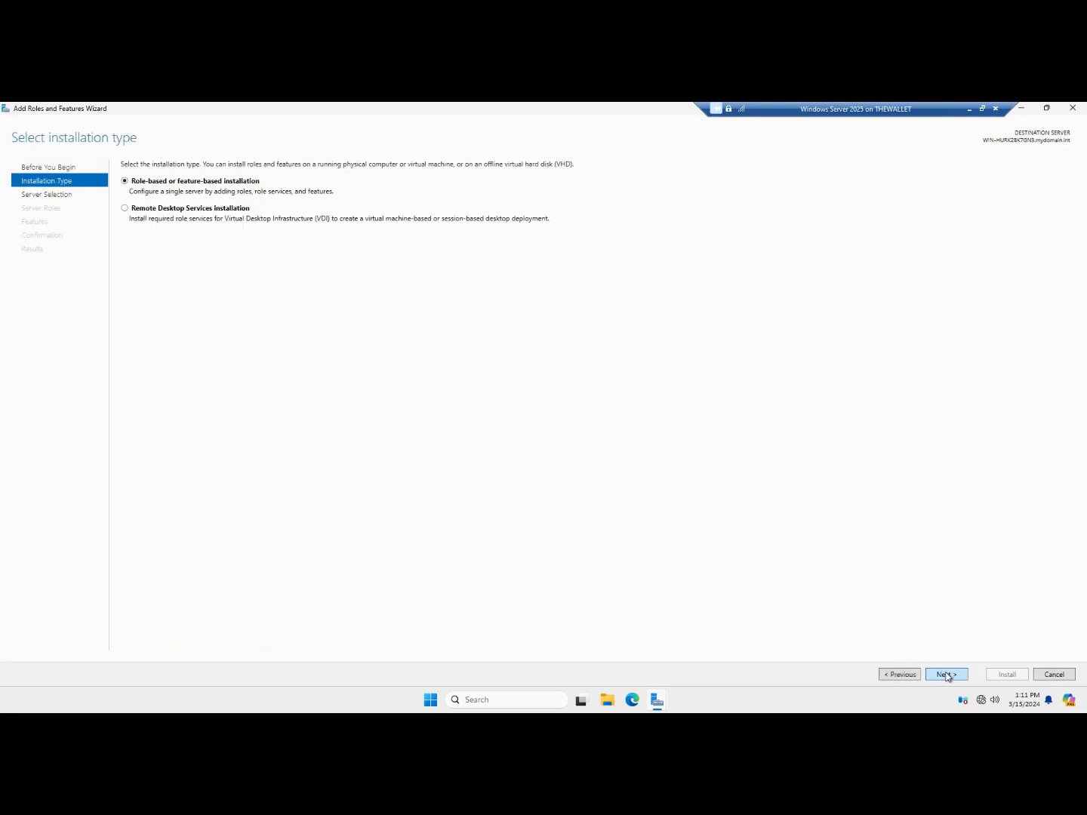
{"action": "left_click", "coordinate": [233, 209]}
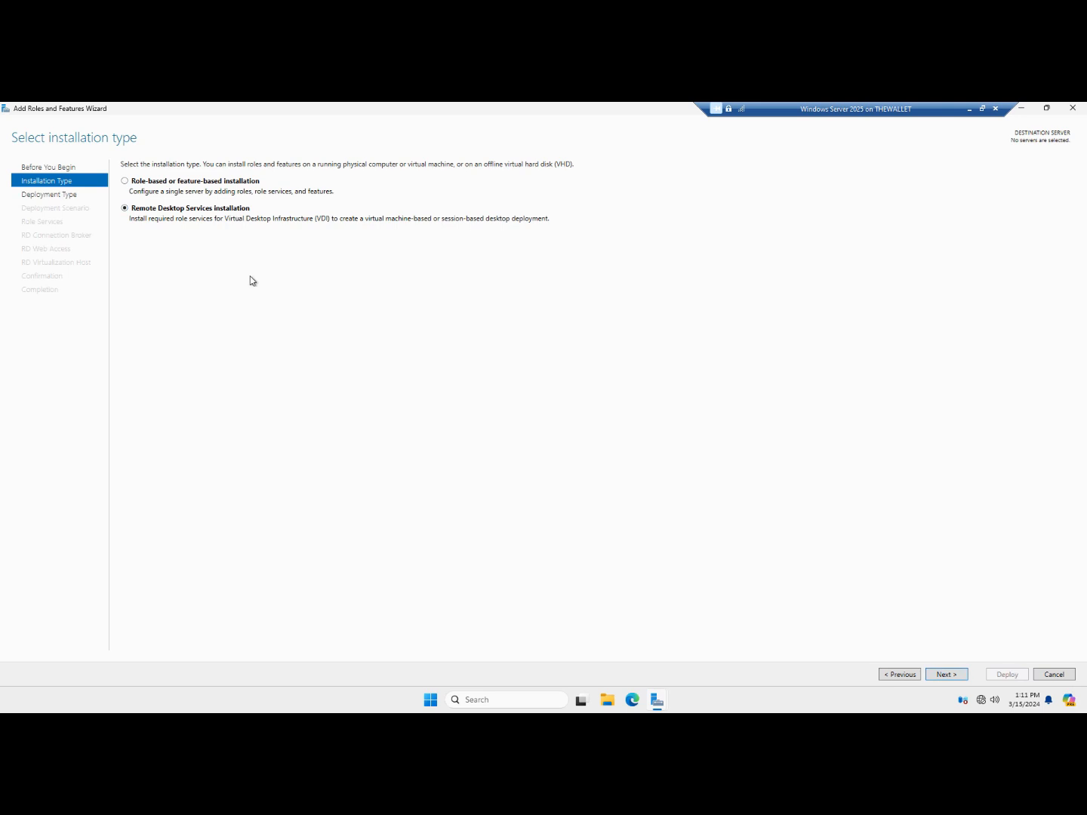
{"action": "left_click", "coordinate": [226, 183]}
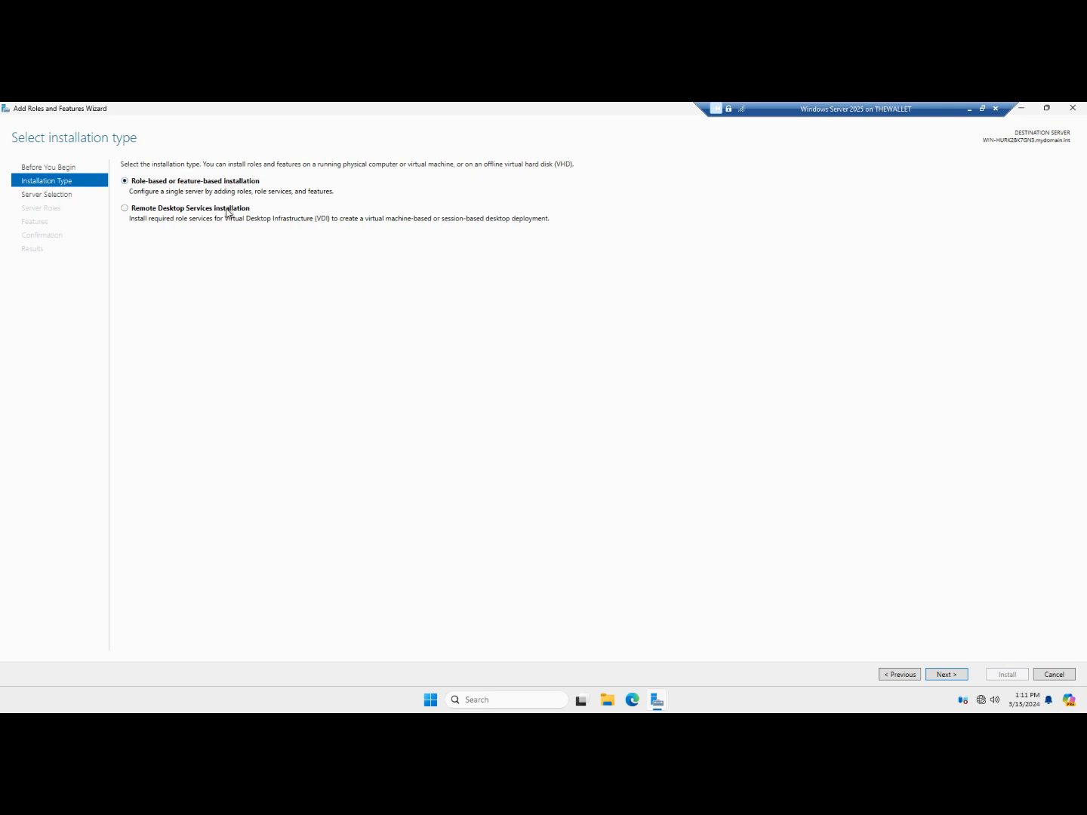
{"action": "left_click", "coordinate": [226, 209]}
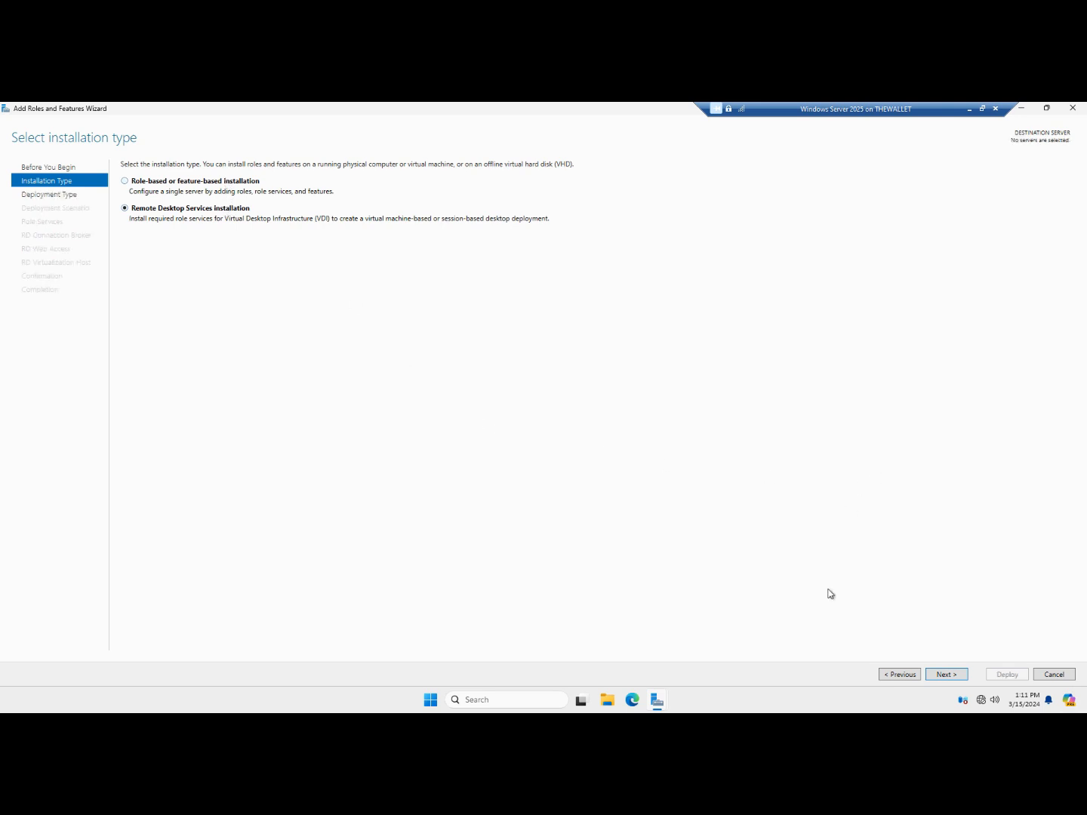
{"action": "left_click", "coordinate": [944, 674]}
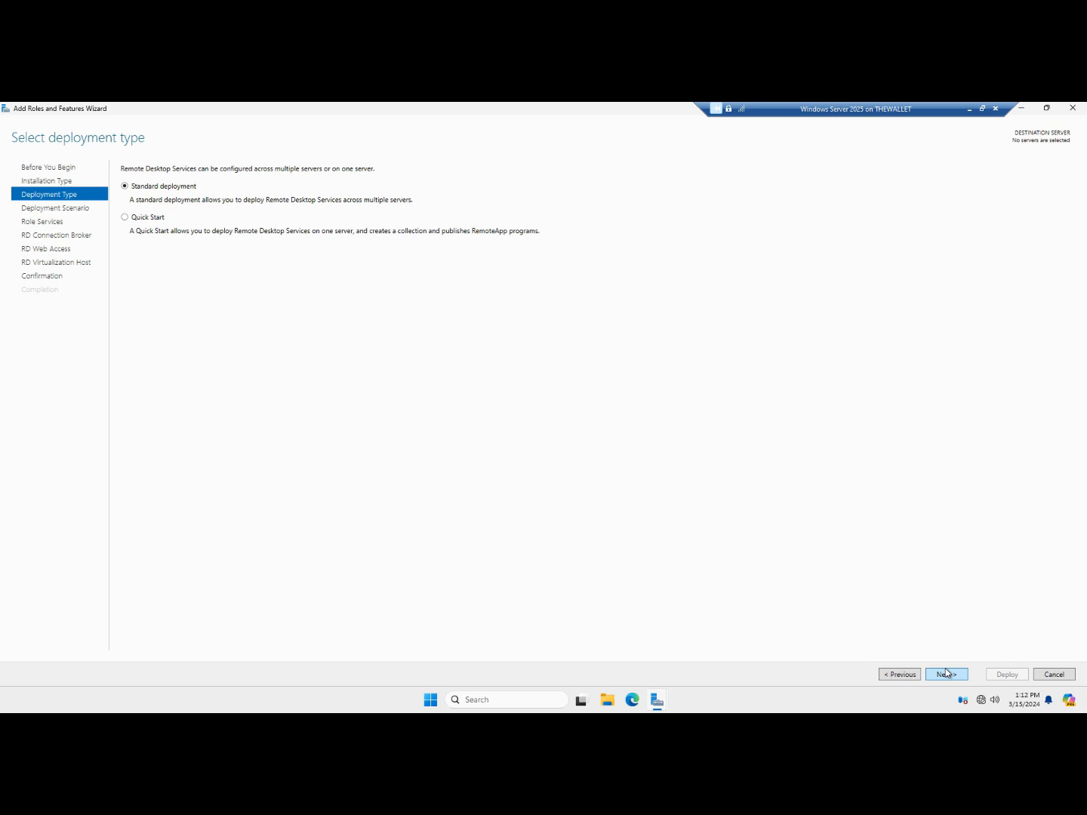
Keep Standard deployment, pick Session-based desktop deployment over virtual machine-based, and continue
{"action": "left_click", "coordinate": [954, 675]}
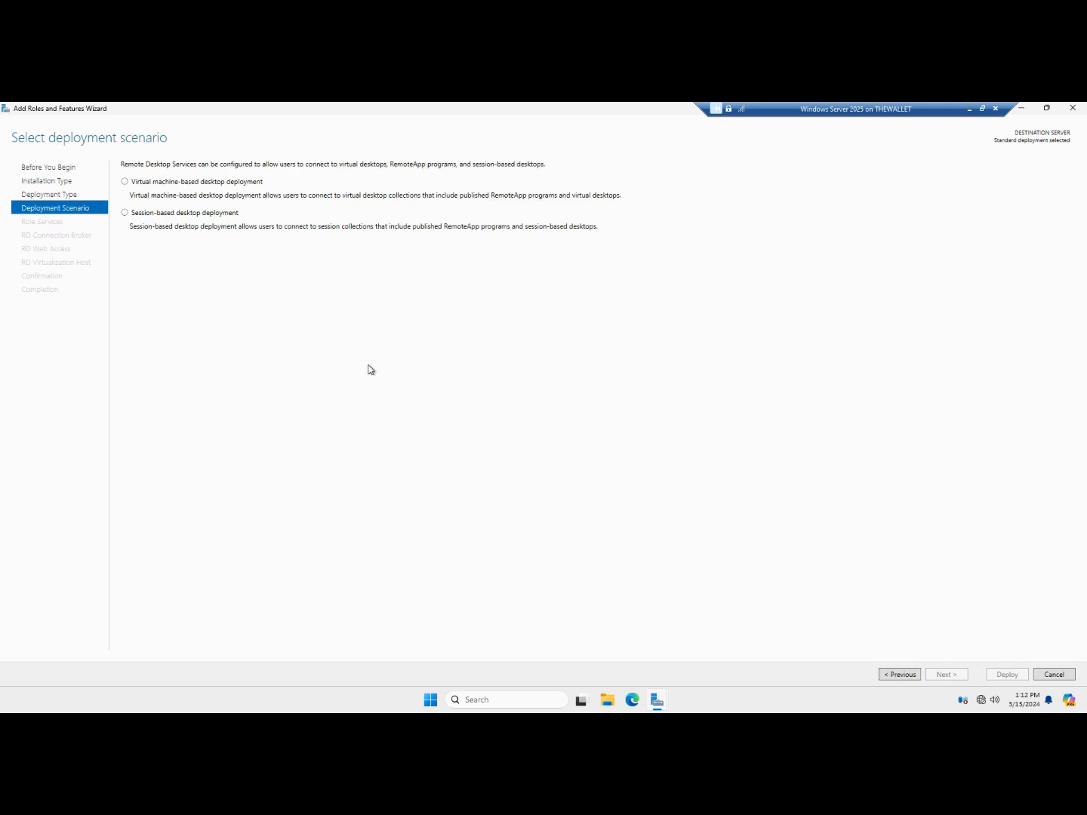
{"action": "left_click", "coordinate": [125, 213]}
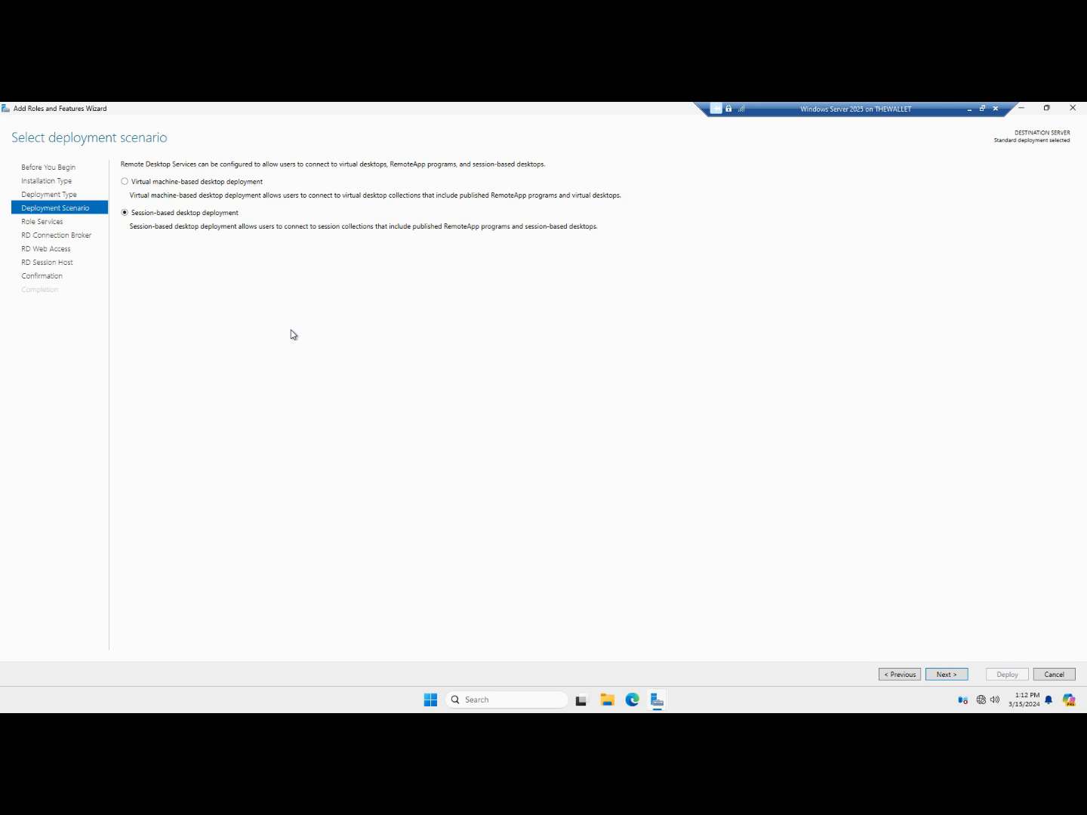
{"action": "left_click", "coordinate": [224, 186]}
{"action": "left_click", "coordinate": [211, 216]}
{"action": "left_click", "coordinate": [949, 675]}
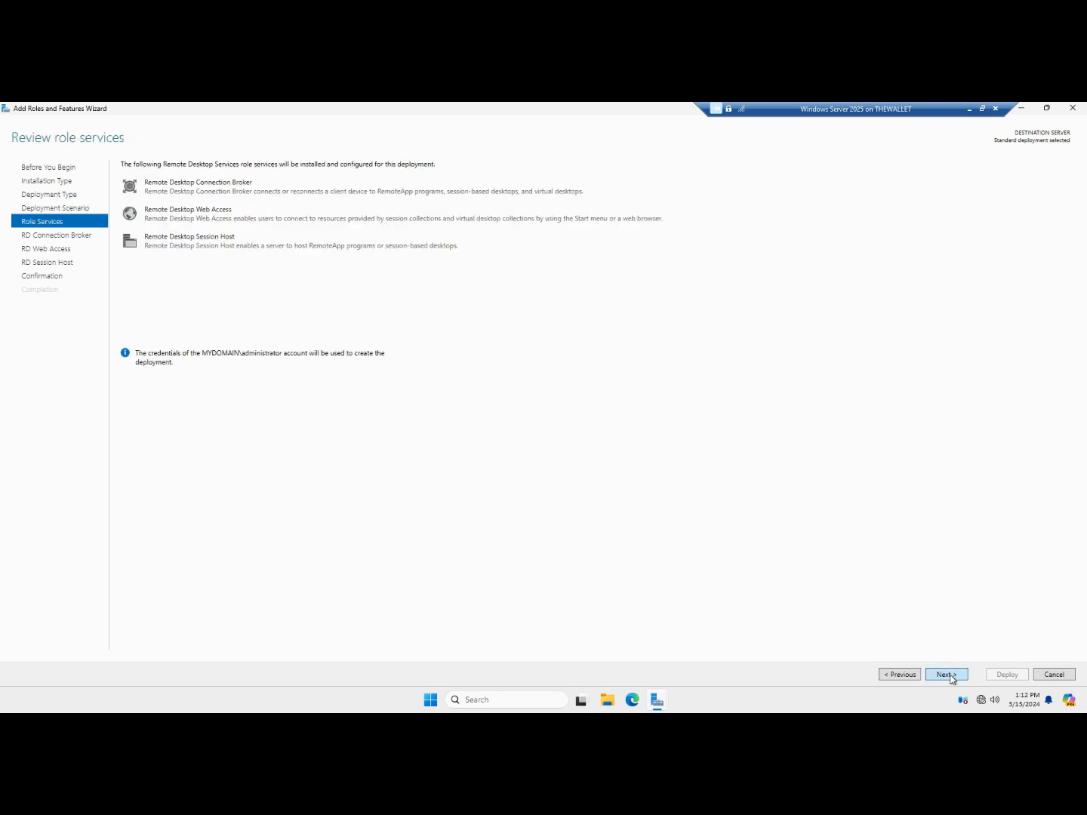
Add server WIN-HURK2BK7GN3 to the RD Connection Broker list and continue
{"action": "left_click", "coordinate": [950, 675]}
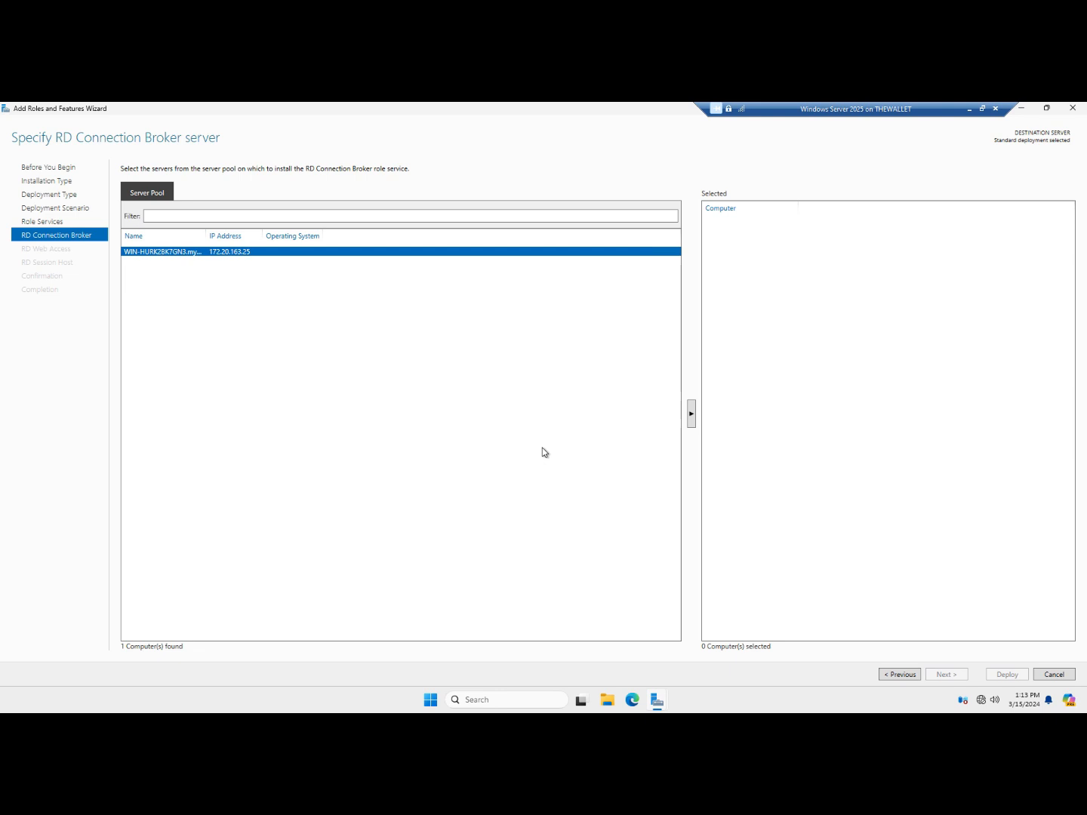
{"action": "left_click", "coordinate": [692, 415]}
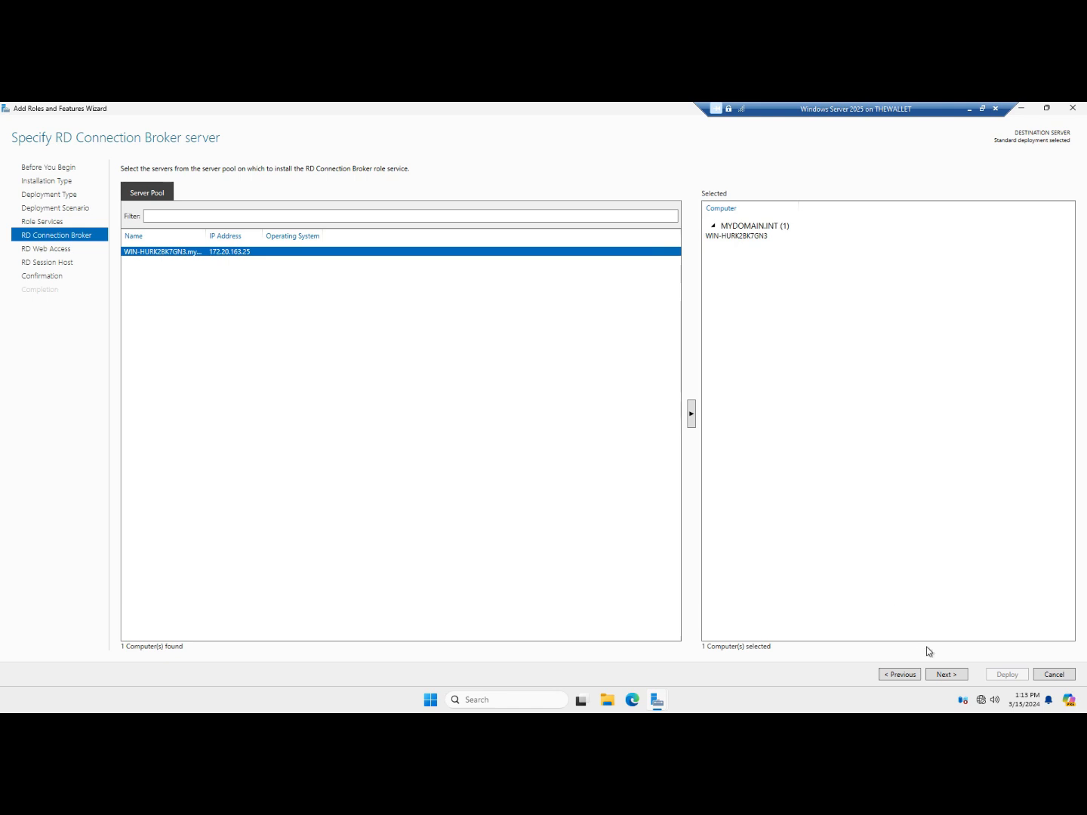
{"action": "left_click", "coordinate": [948, 673]}
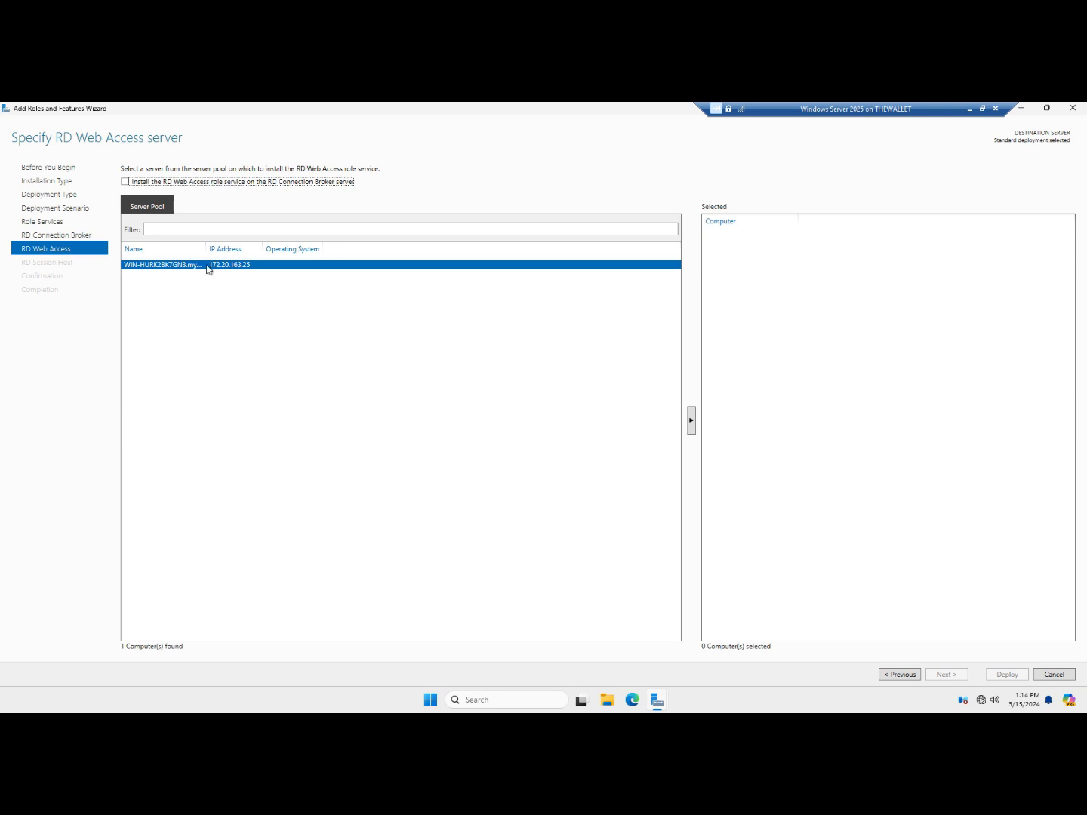
Install RD Web Access on the Connection Broker server and add it as RD Session Host
{"action": "left_click", "coordinate": [692, 420]}
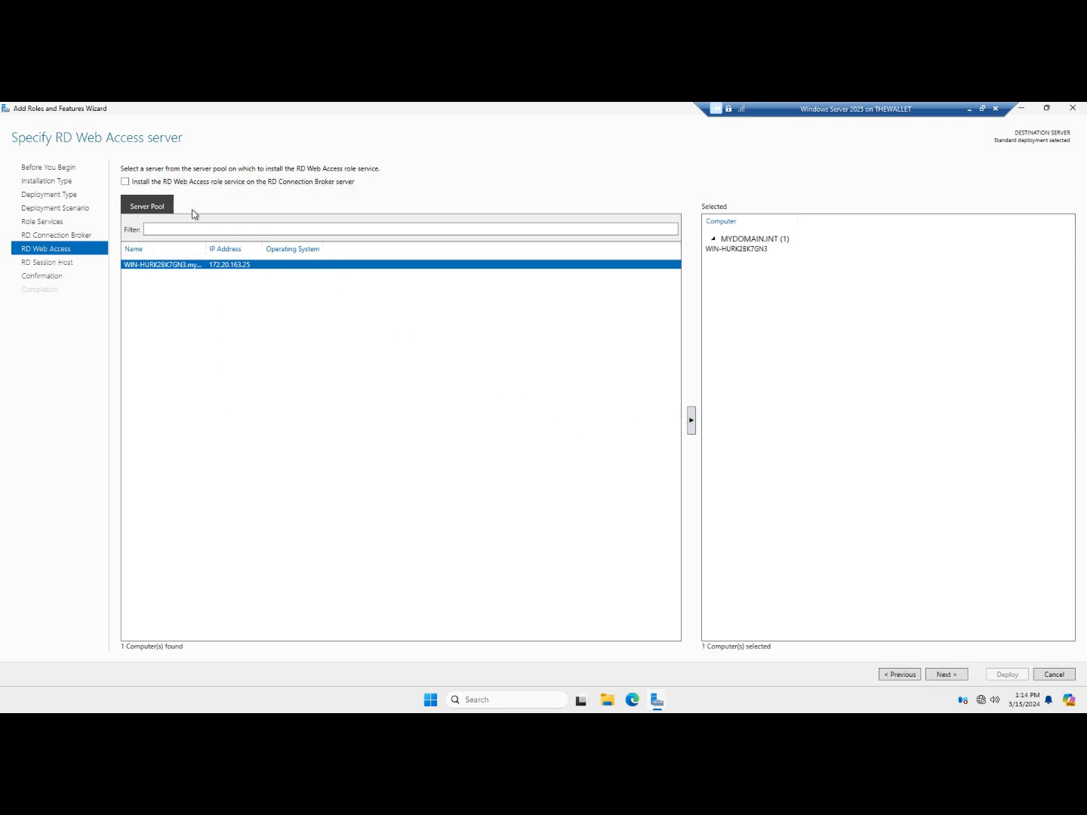
{"action": "left_click", "coordinate": [125, 182]}
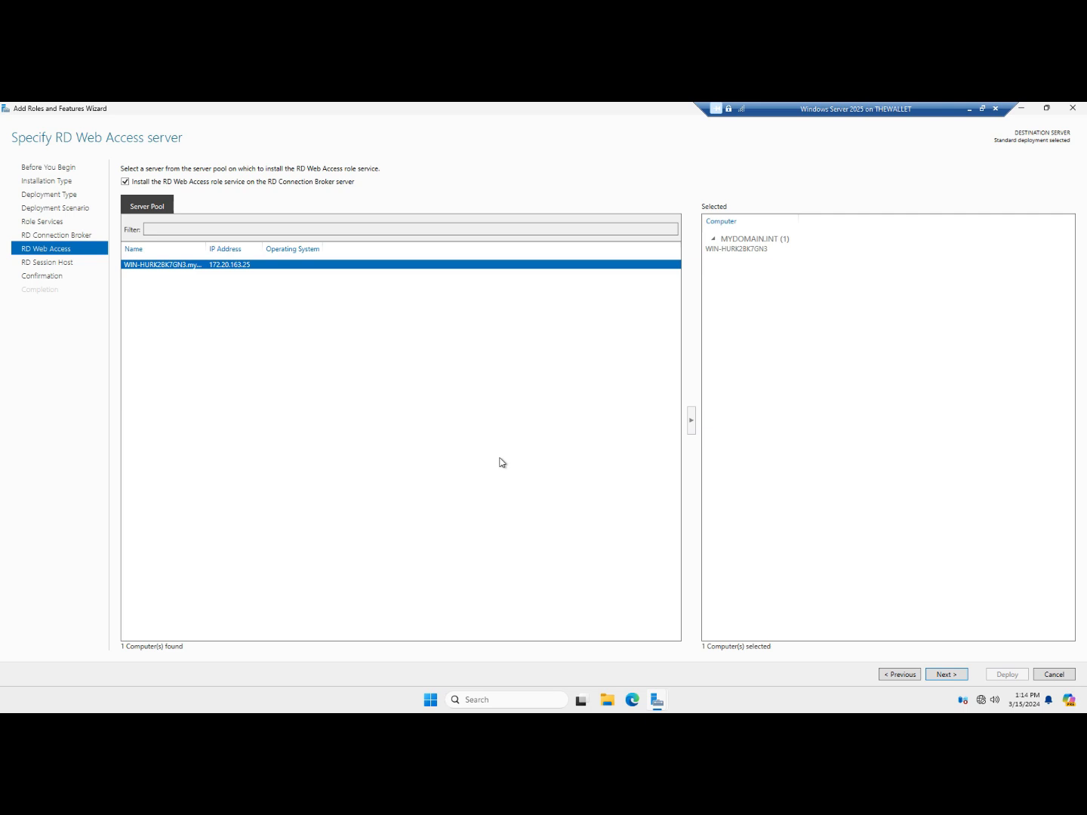
{"action": "left_click", "coordinate": [948, 675]}
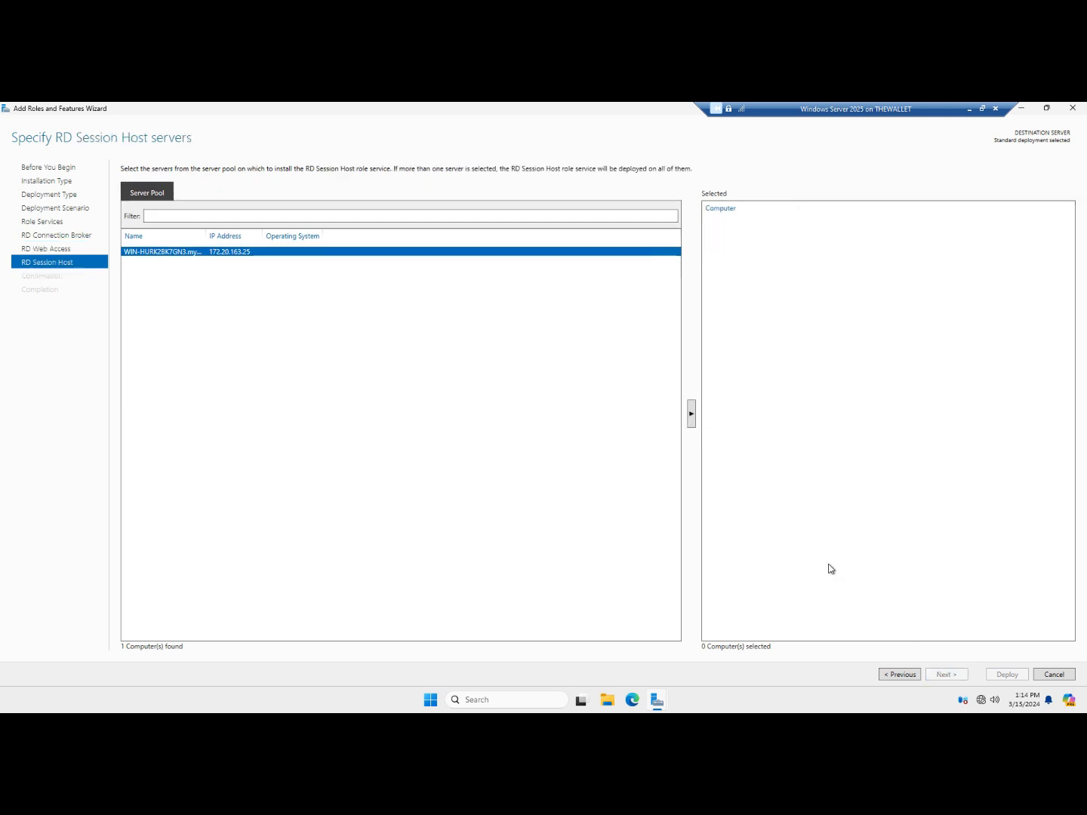
{"action": "left_click", "coordinate": [690, 413]}
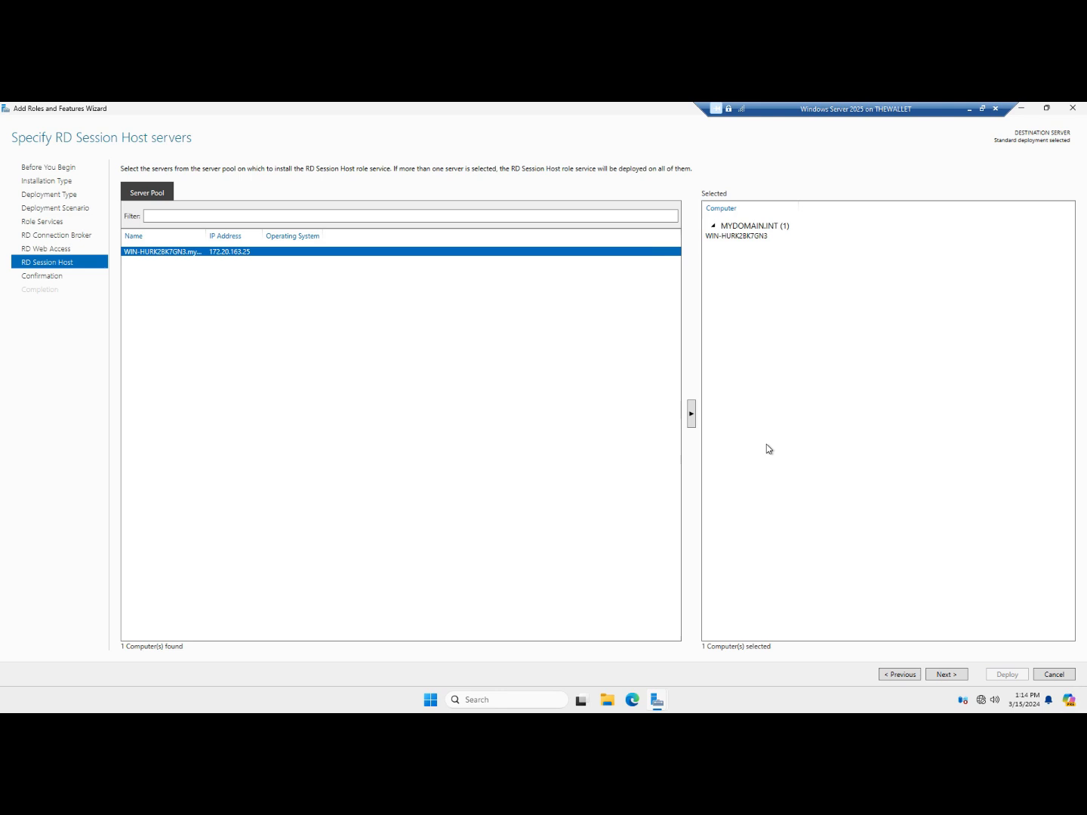
{"action": "left_click", "coordinate": [951, 677]}
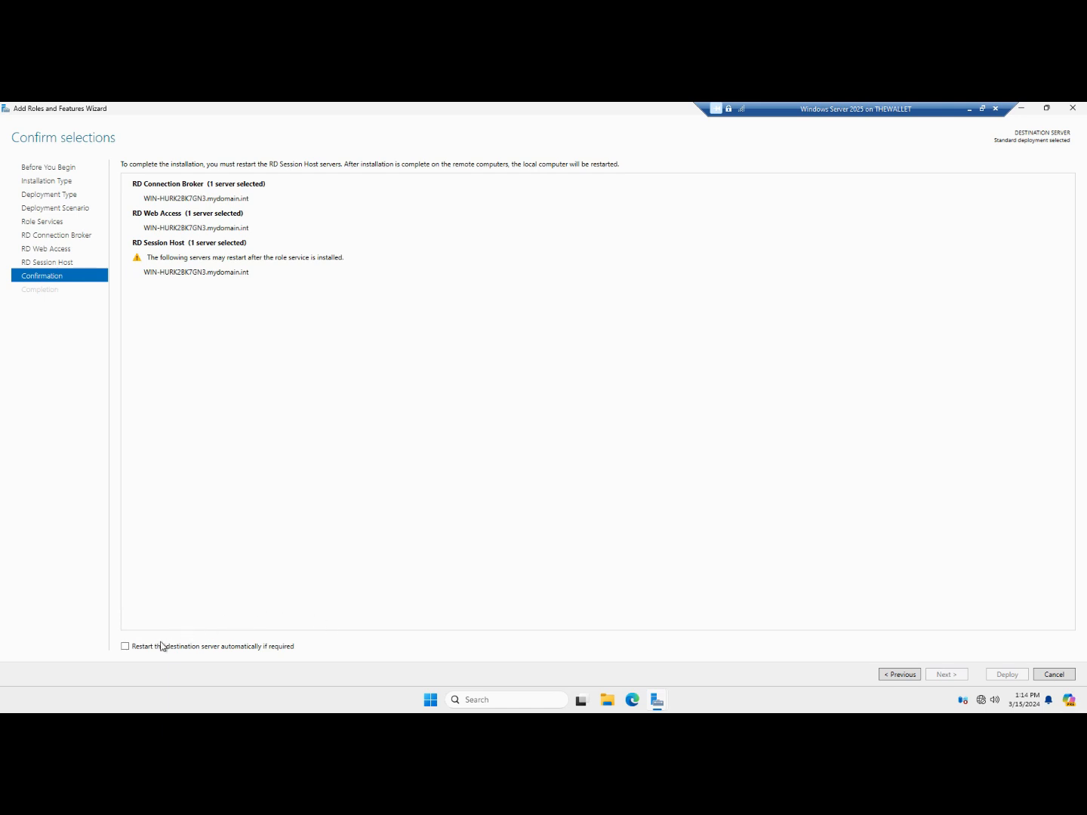
Allow automatic restart of the destination server and deploy the three role services
{"action": "left_click", "coordinate": [126, 647]}
{"action": "left_click", "coordinate": [999, 676]}
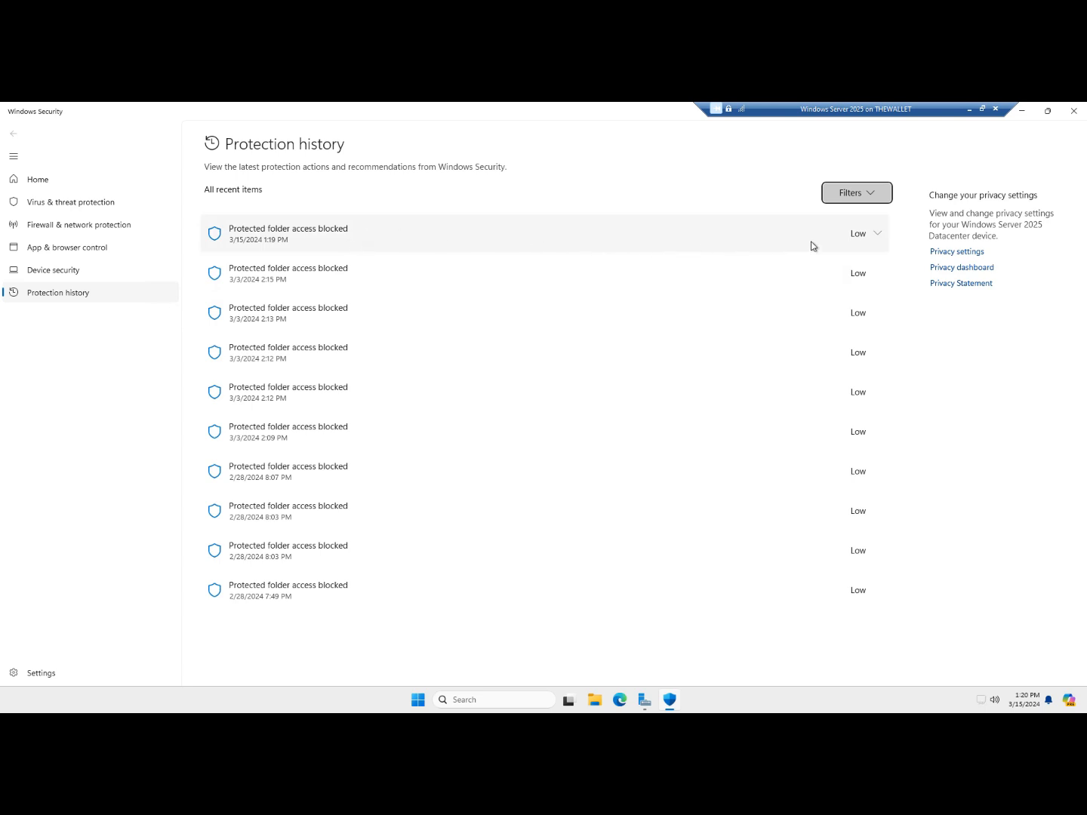
Allow the blocked acregl.exe on this device from the latest Protection history entry
{"action": "left_click", "coordinate": [871, 235]}
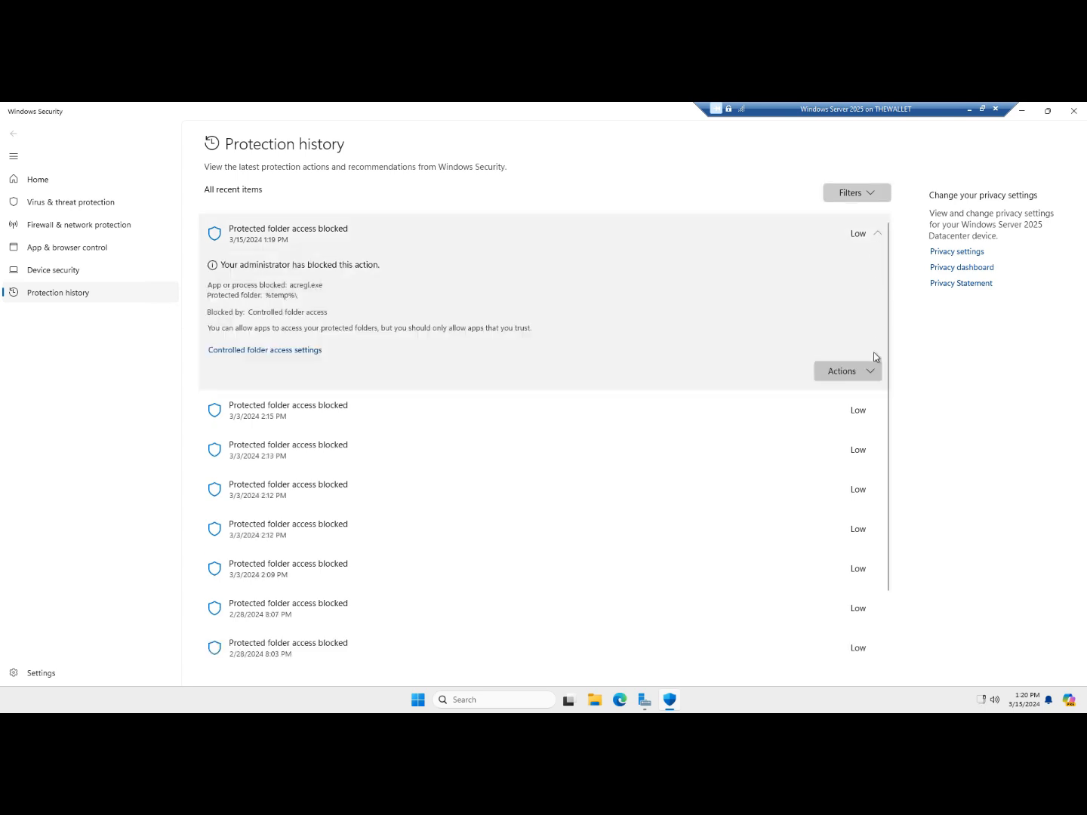
{"action": "left_click", "coordinate": [868, 372]}
{"action": "left_click", "coordinate": [850, 396]}
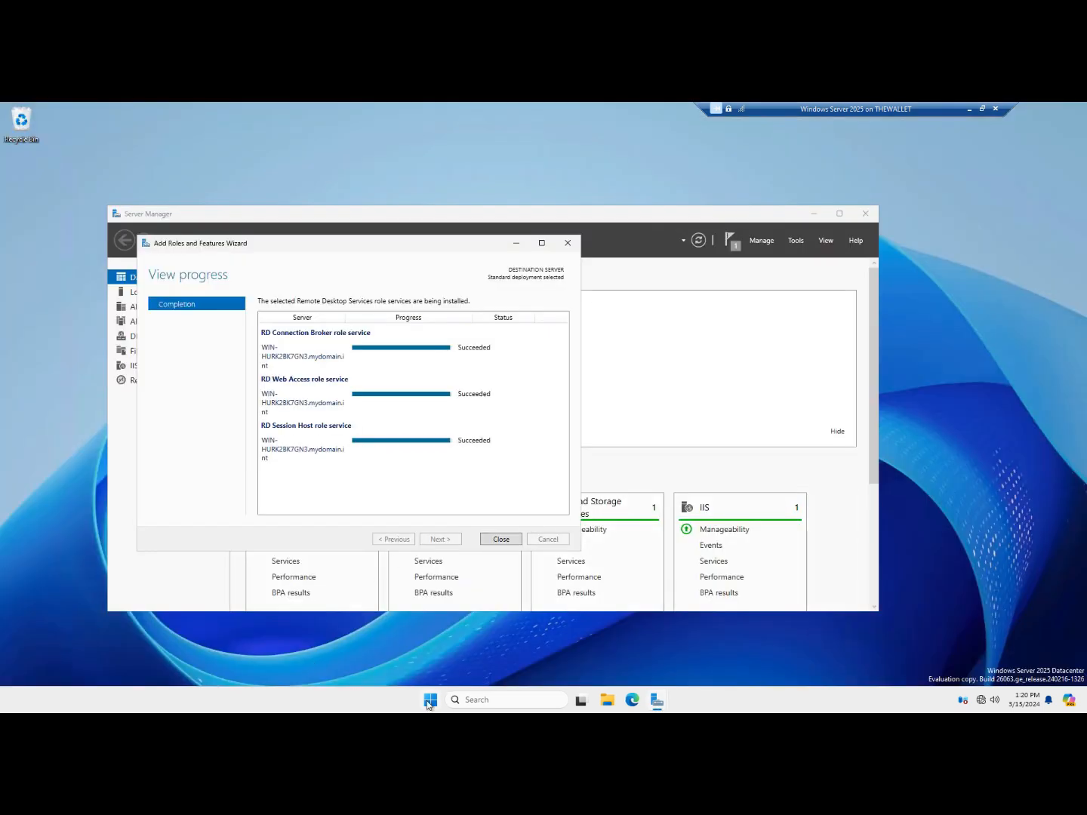
Open an administrator terminal, switch to C:\ with cd \ and clear the screen
{"action": "right_click", "coordinate": [428, 702]}
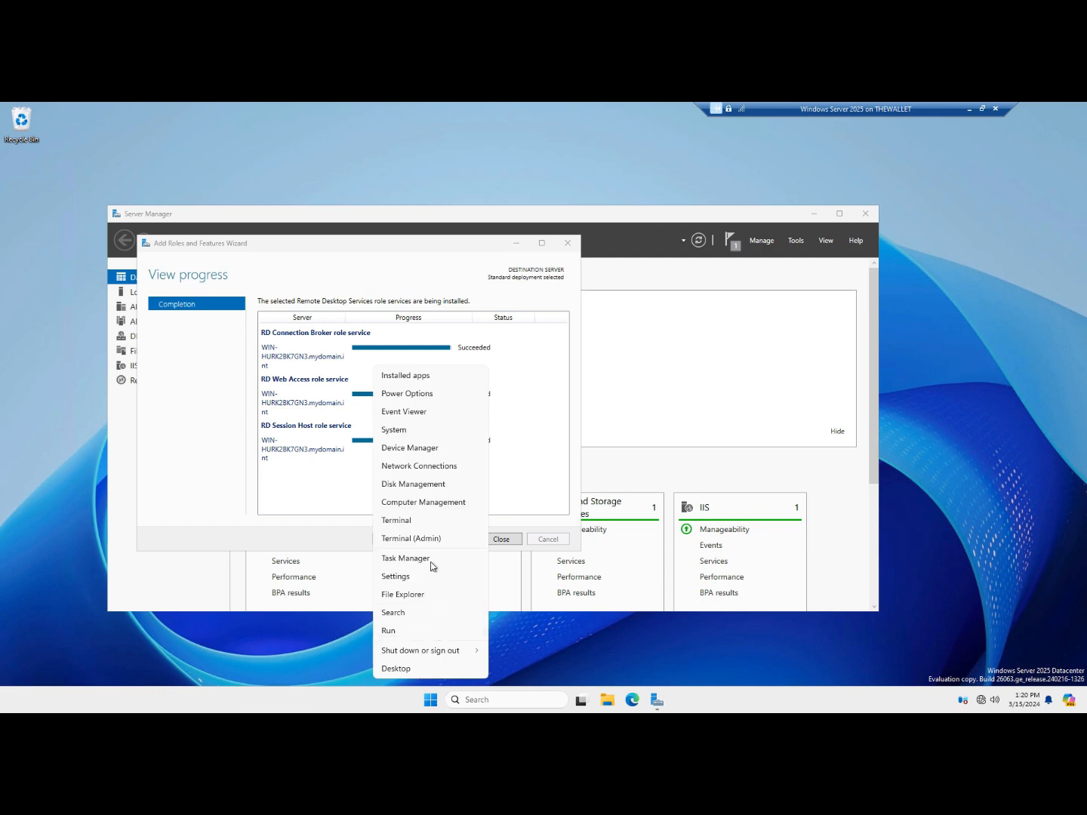
{"action": "left_click", "coordinate": [428, 539]}
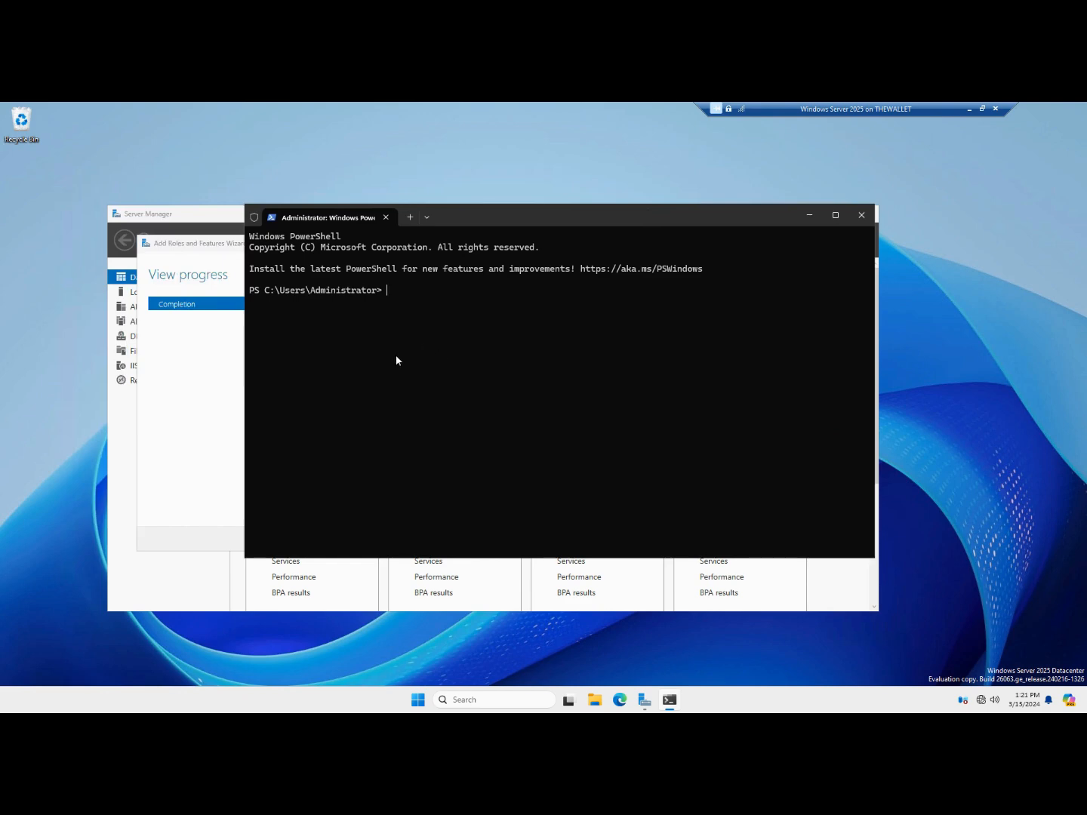
{"action": "type", "text": "cd \\"}
{"action": "key", "text": "Return"}
{"action": "type", "text": "cls"}
{"action": "key", "text": "Return"}
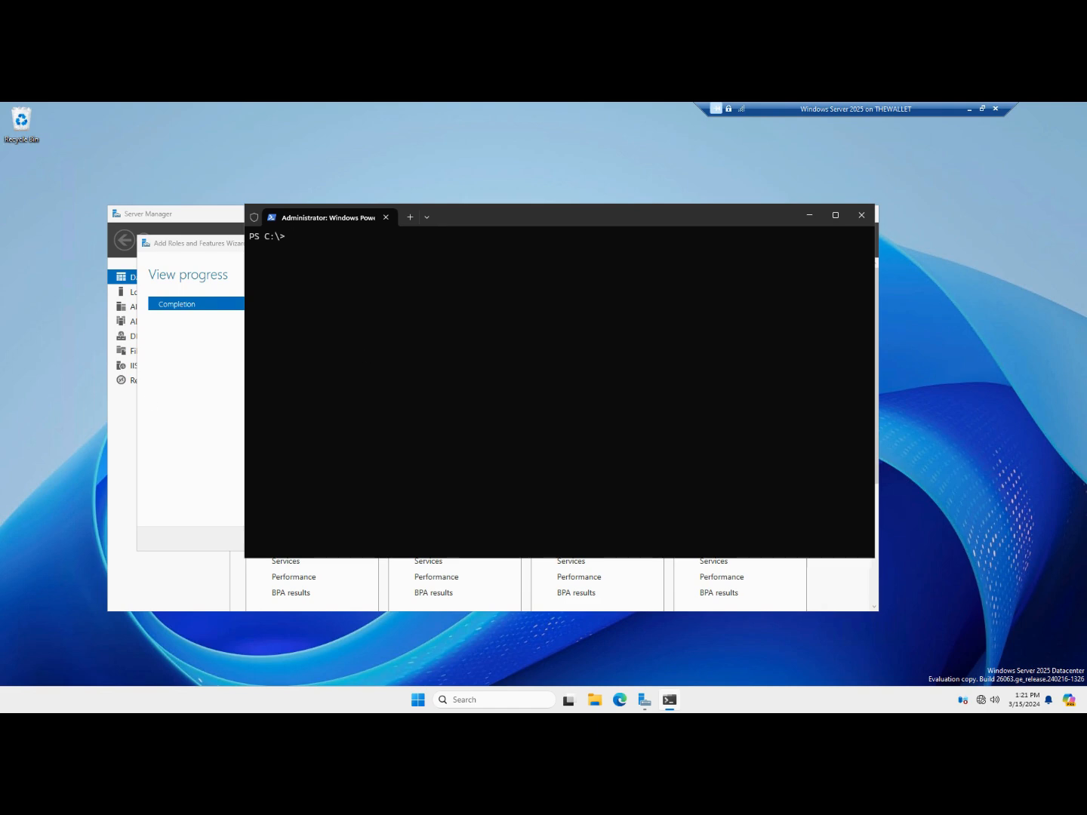
Create the self-signed rdp certificate and store the export password as a secure string
{"action": "type", "text": "New-SelfSignedCertificate -certstorelocation cert:\\localmachine\\my -dnsname \"rdp\""}
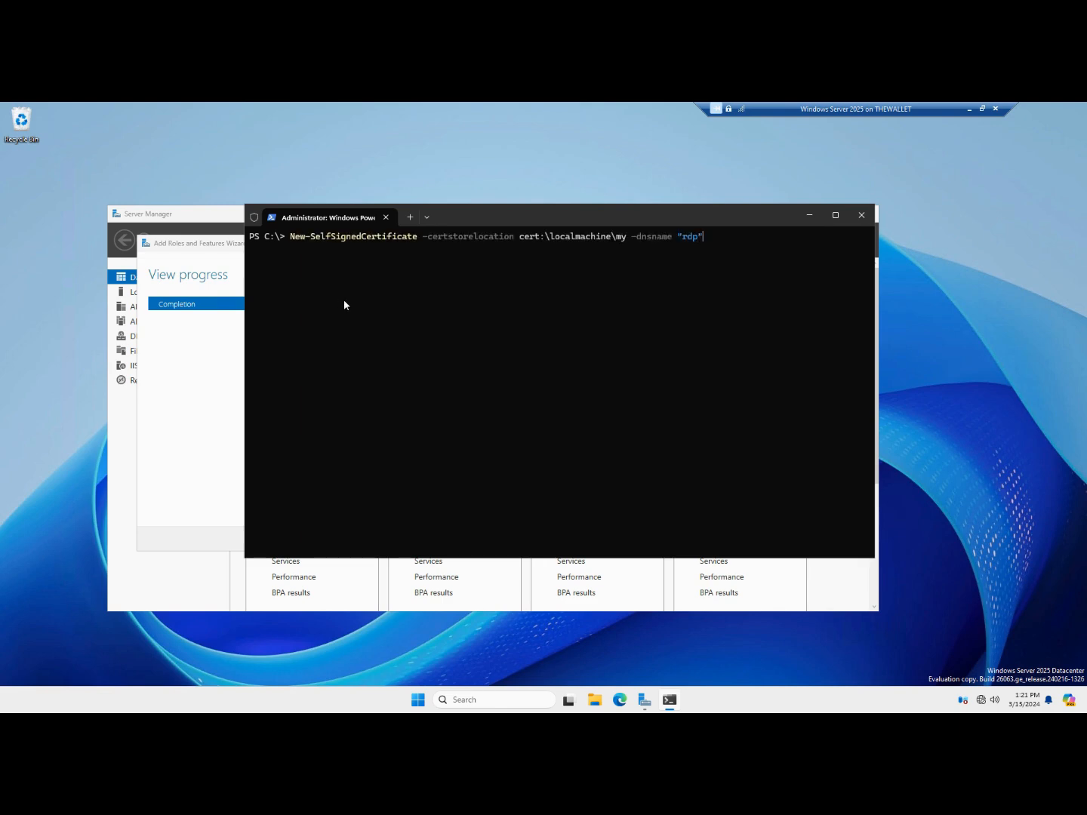
{"action": "key", "text": "Return"}
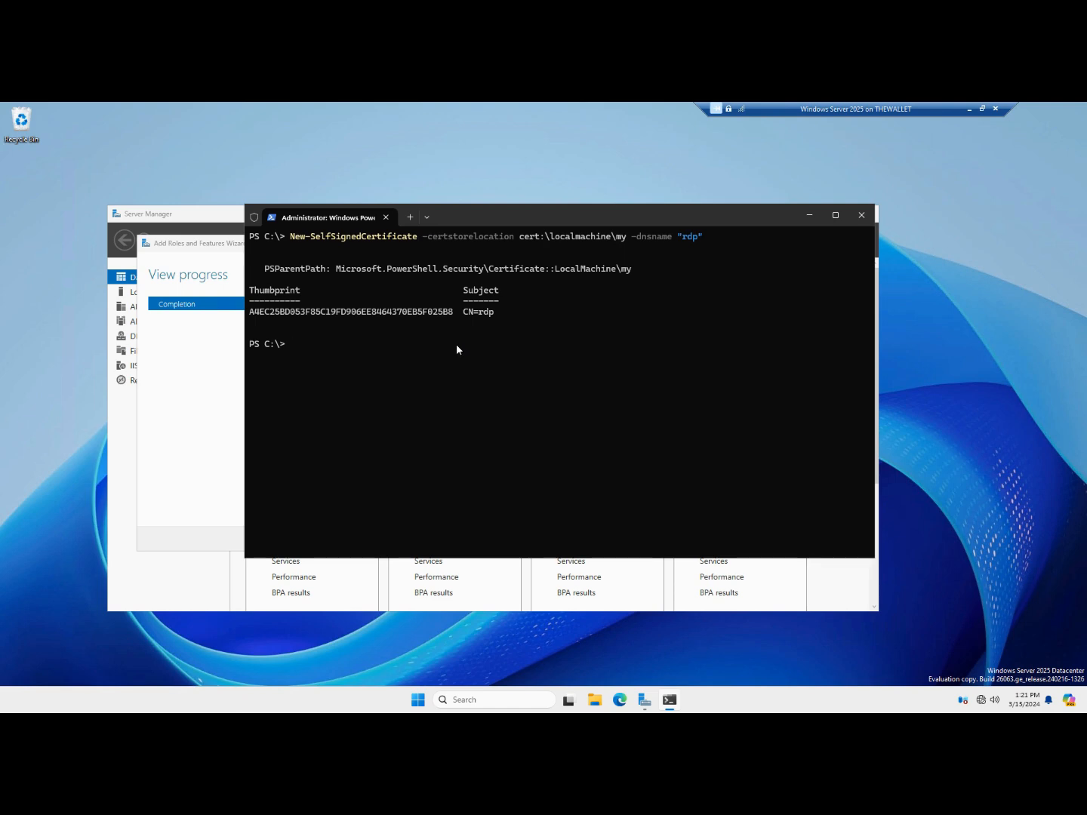
{"action": "key", "text": "ctrl+v"}
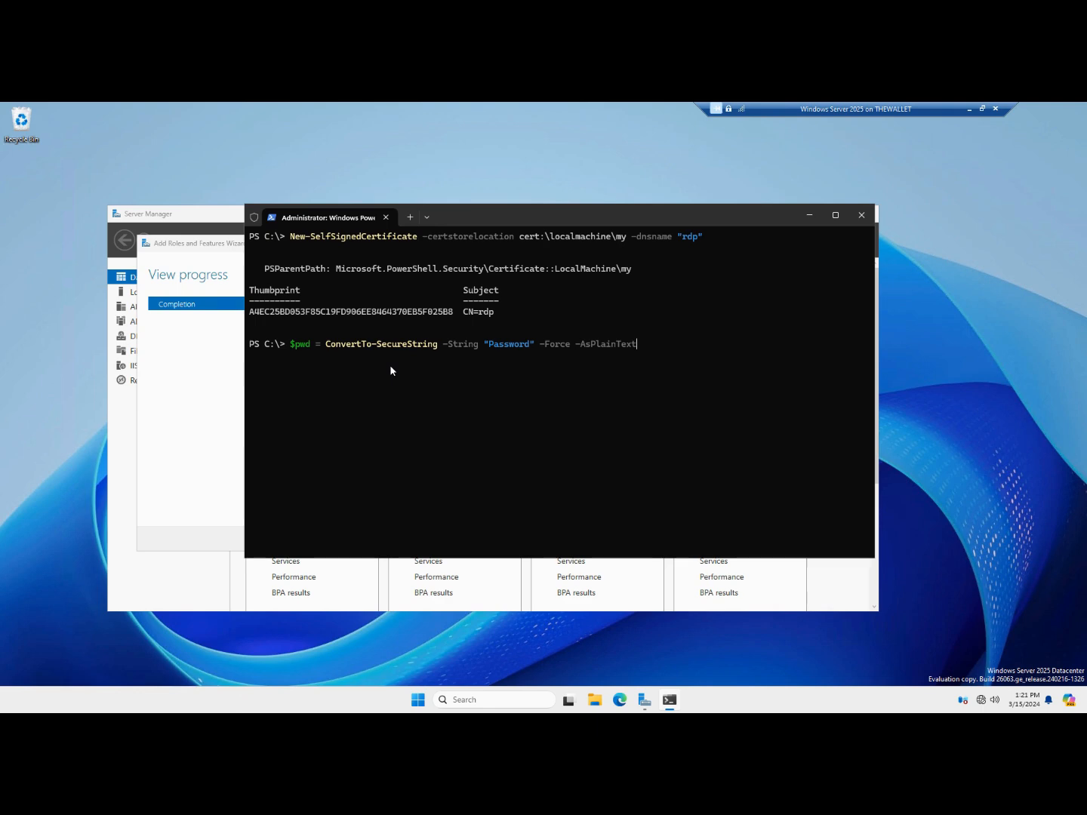
{"action": "key", "text": "Return"}
Select the certificate's full thumbprint and open File Explorer
{"action": "left_click_drag", "start_coordinate": [452, 314], "coordinate": [268, 317]}
{"action": "left_click", "coordinate": [268, 316]}
{"action": "left_click_drag", "start_coordinate": [457, 312], "coordinate": [250, 313]}
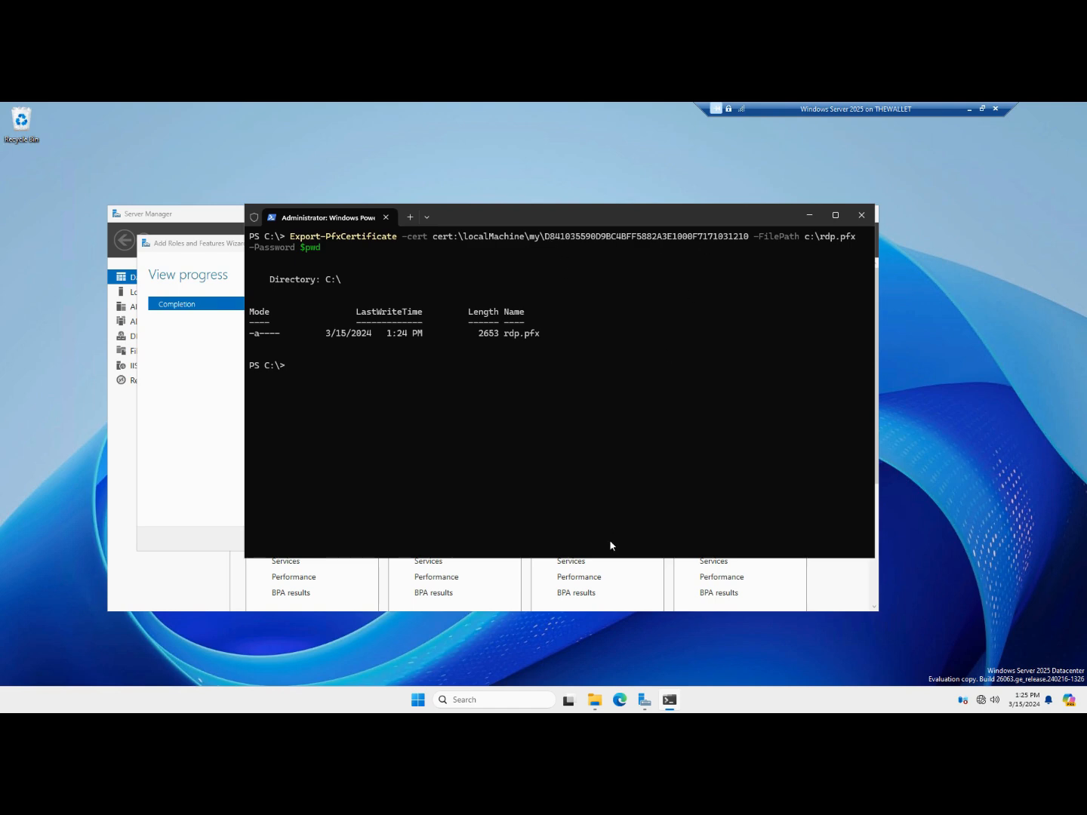
{"action": "left_click", "coordinate": [594, 702]}
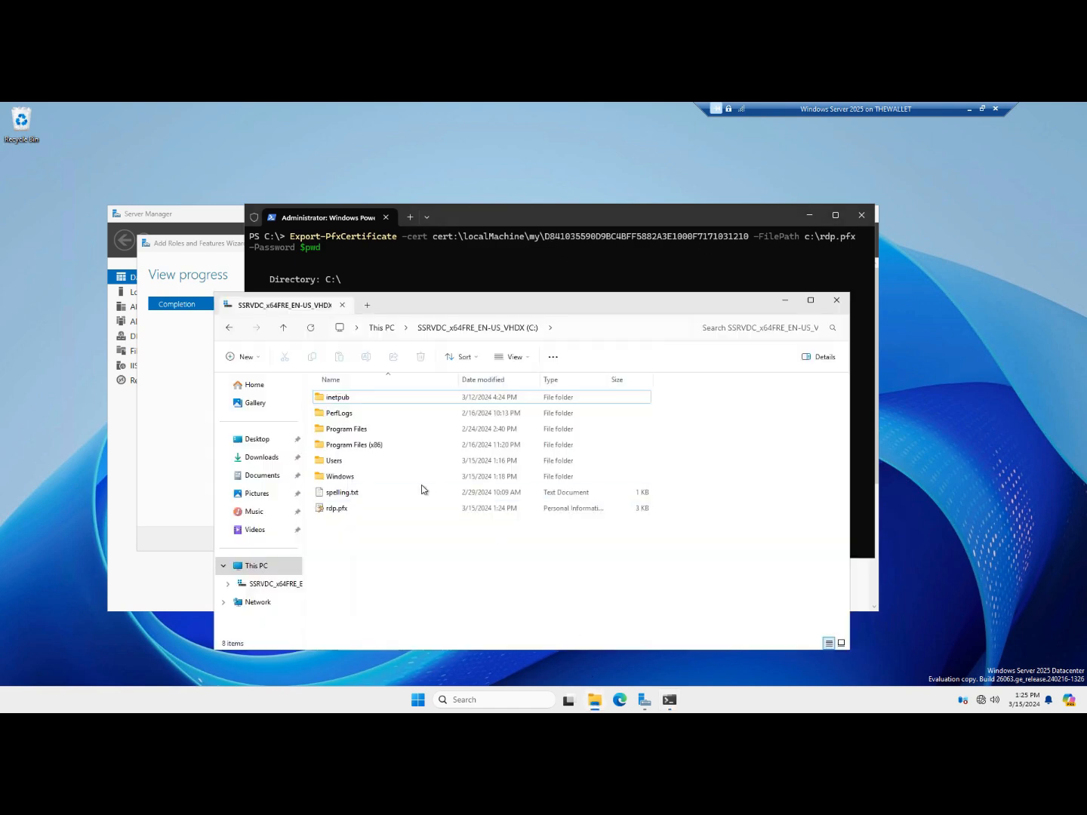
Confirm rdp.pfx exists on C:, then minimize File Explorer and the terminal
{"action": "left_click", "coordinate": [356, 508]}
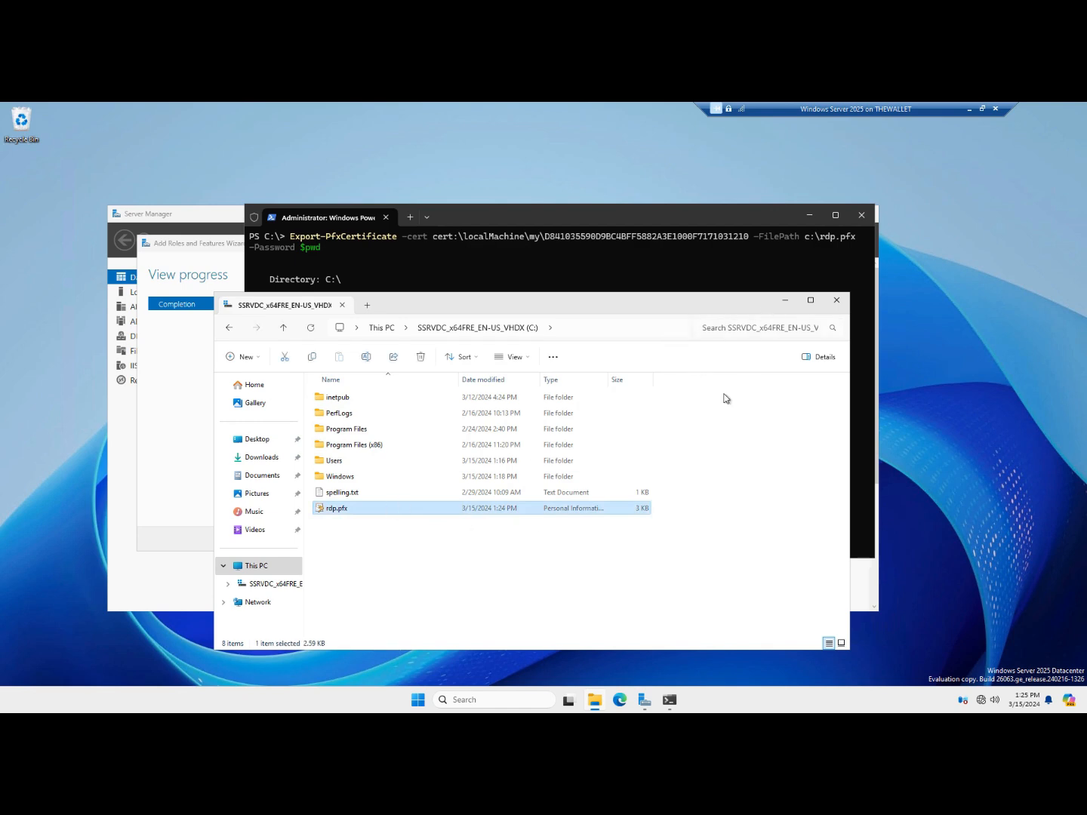
{"action": "left_click", "coordinate": [783, 304]}
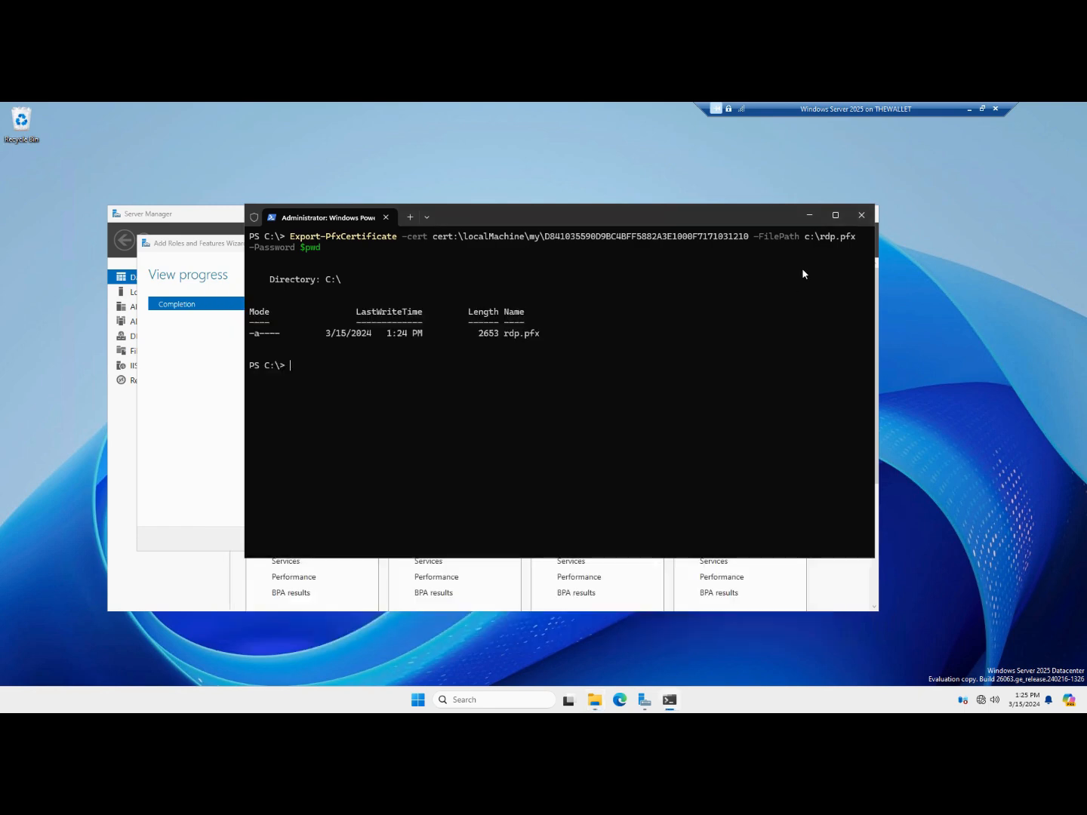
{"action": "left_click", "coordinate": [810, 217]}
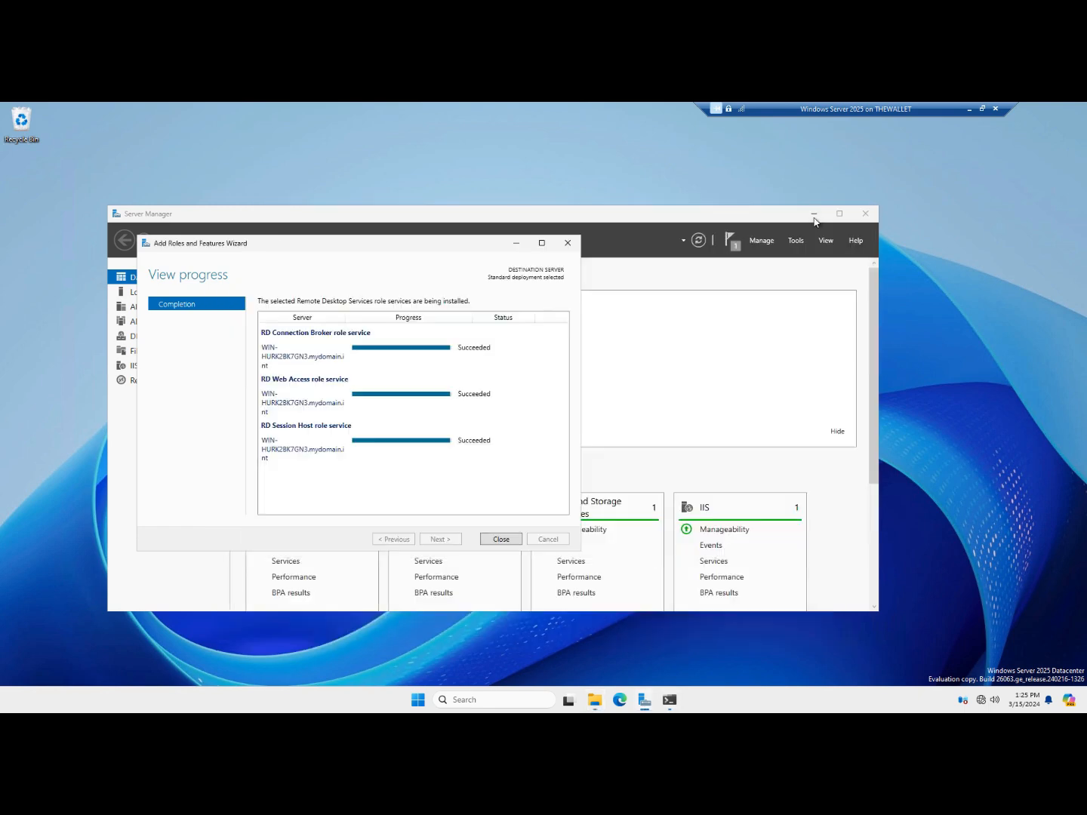
Close the finished wizard, maximize Server Manager and open the Remote Desktop Services overview
{"action": "left_click", "coordinate": [500, 539]}
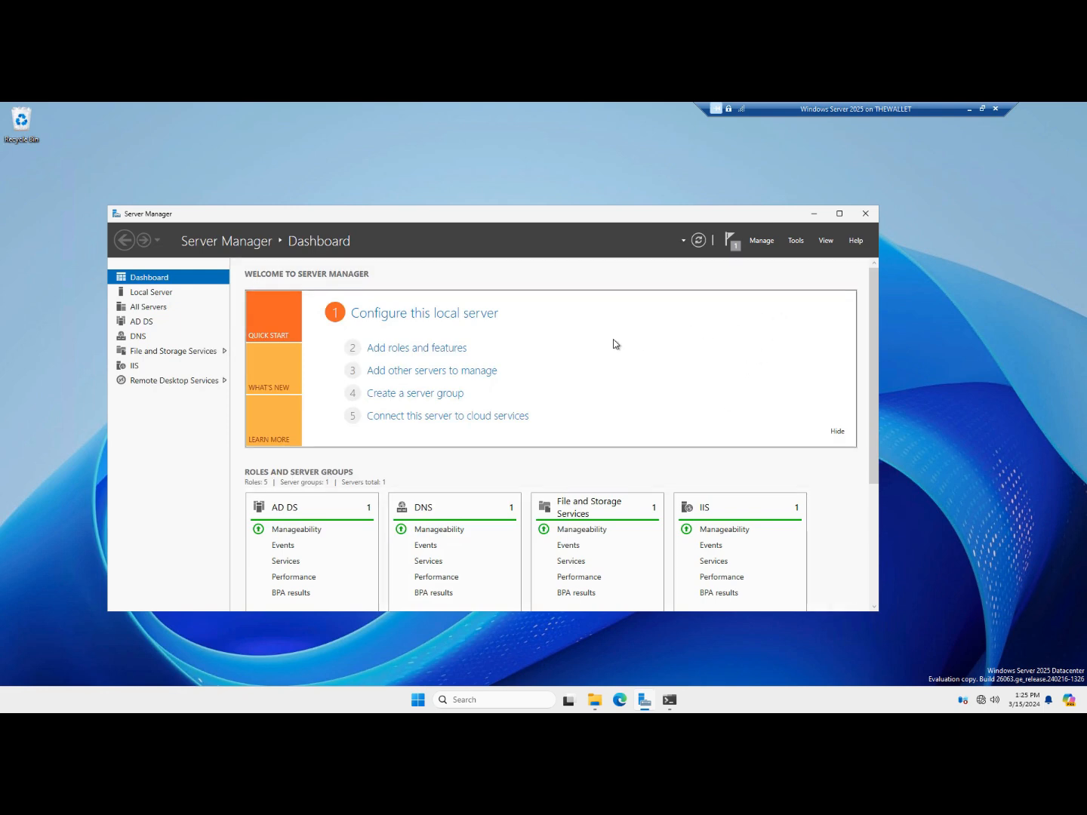
{"action": "left_click", "coordinate": [838, 214]}
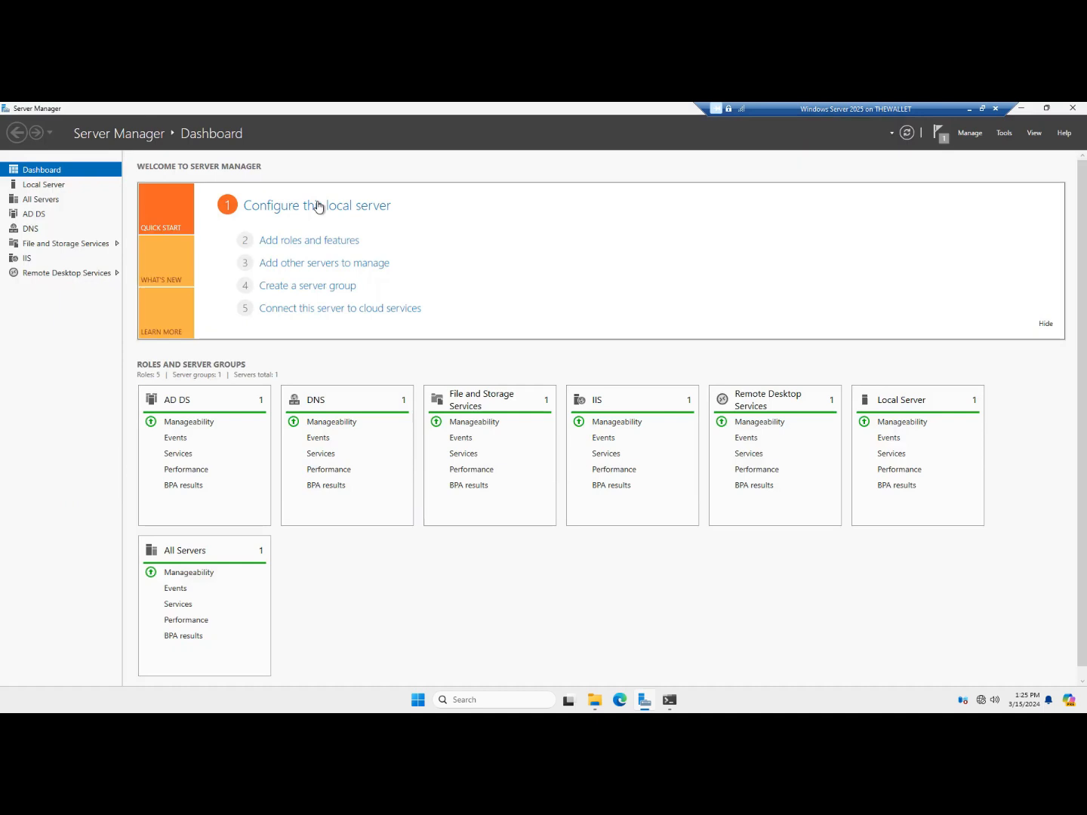
{"action": "left_click", "coordinate": [66, 272]}
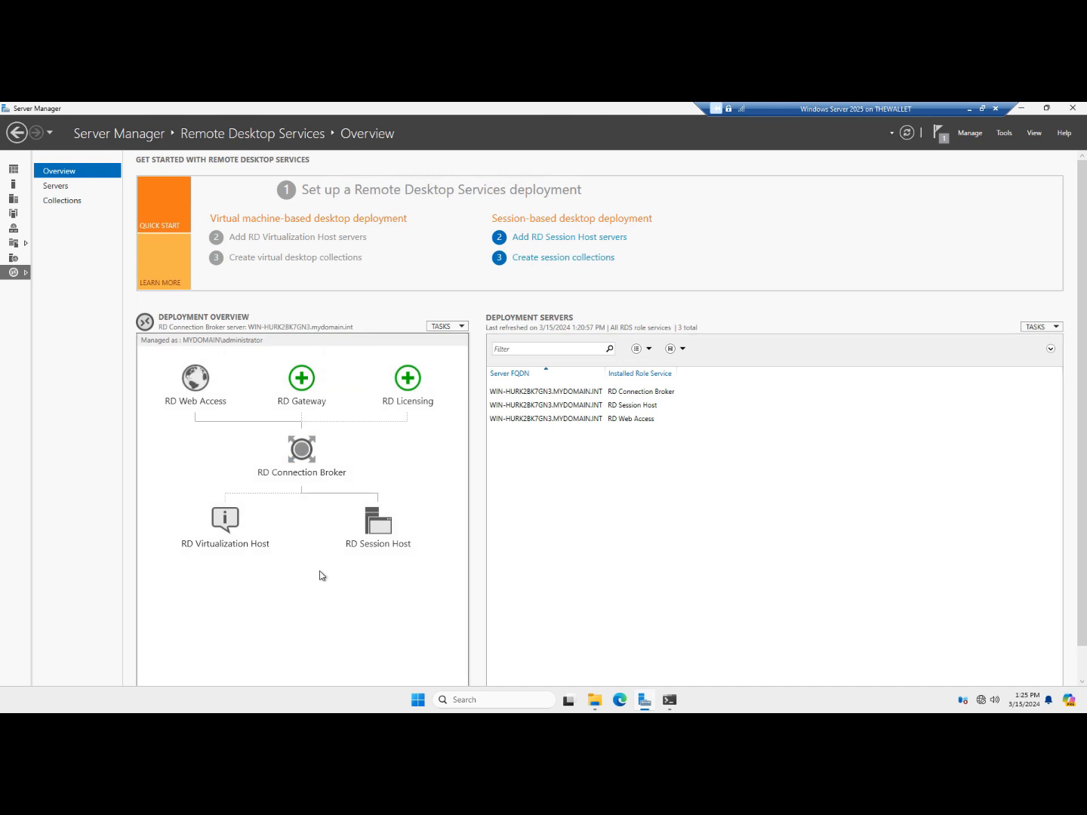
Open Add RD Gateway Servers, cancel it with confirmation, then reopen the wizard
{"action": "left_click", "coordinate": [303, 381]}
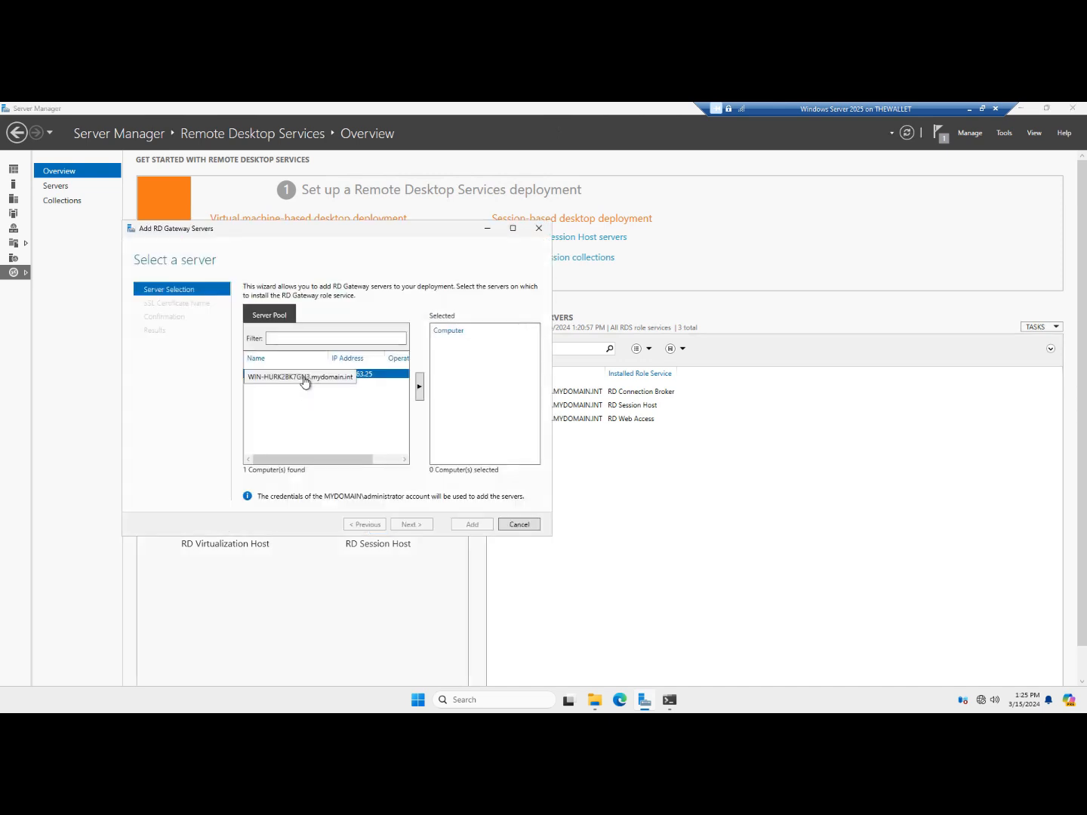
{"action": "left_click", "coordinate": [509, 527]}
{"action": "left_click", "coordinate": [555, 438]}
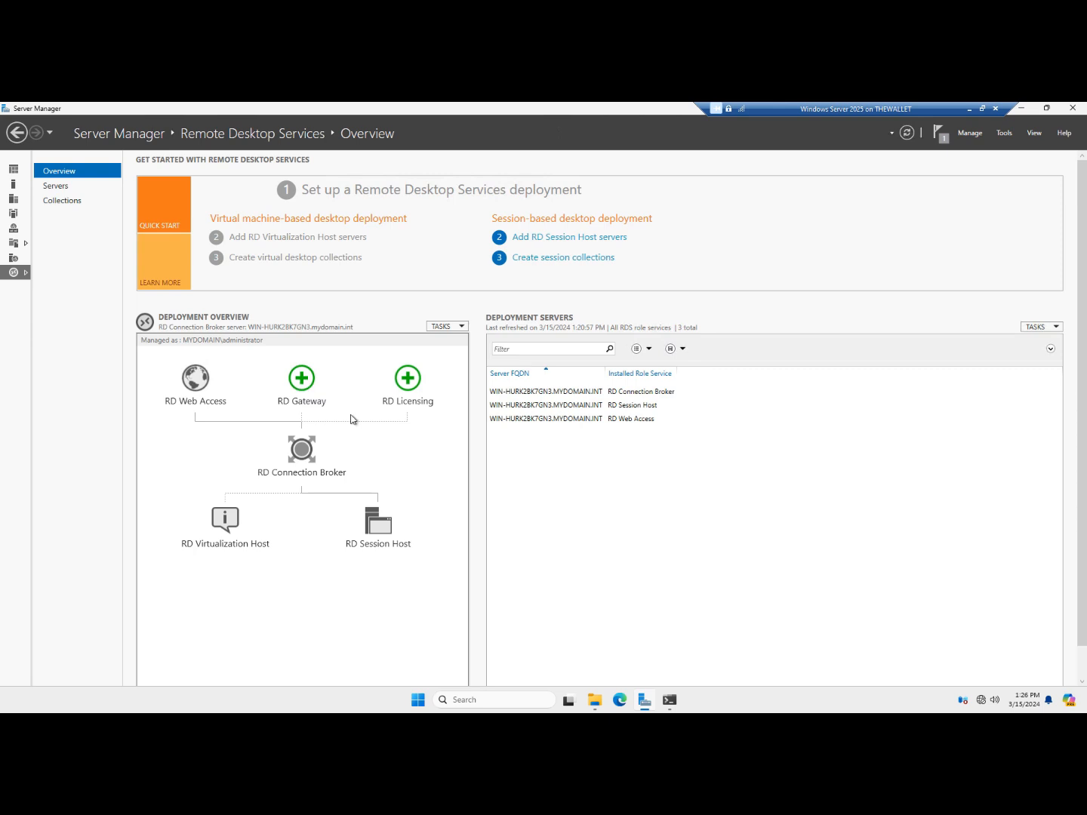
{"action": "left_click", "coordinate": [302, 378]}
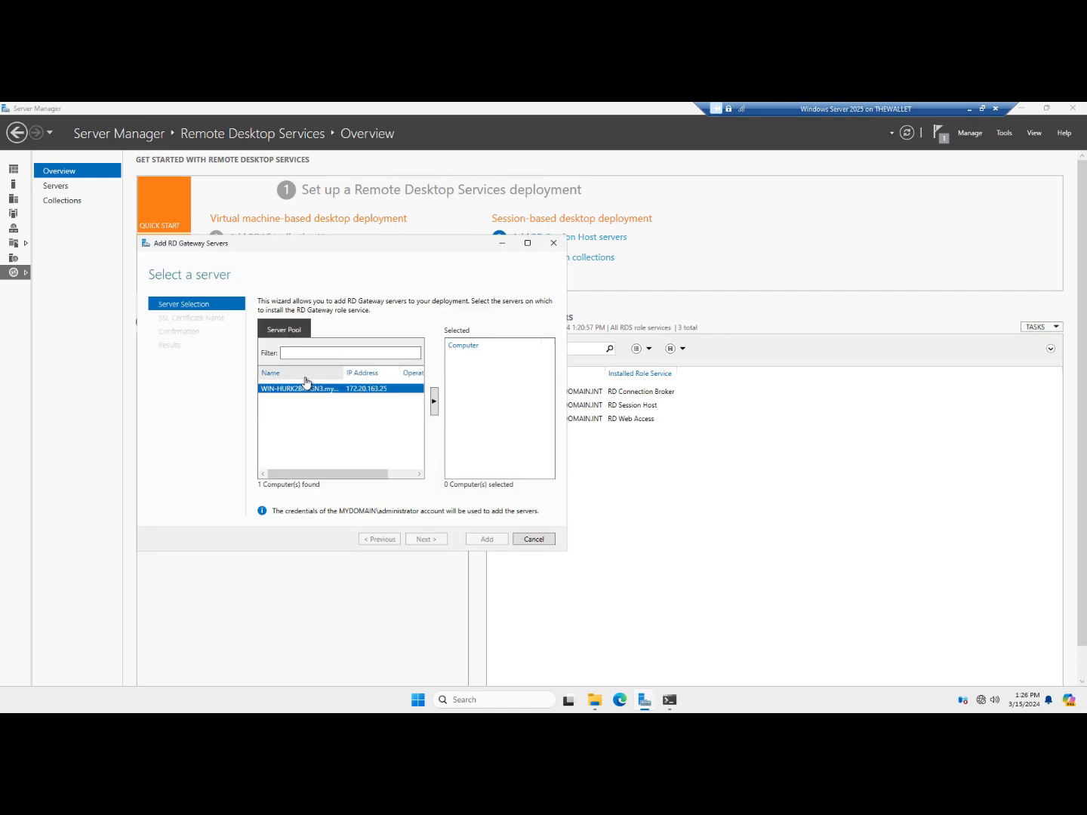
Cancel the Add RD Gateway Servers wizard and confirm abandoning it
{"action": "left_click", "coordinate": [531, 539]}
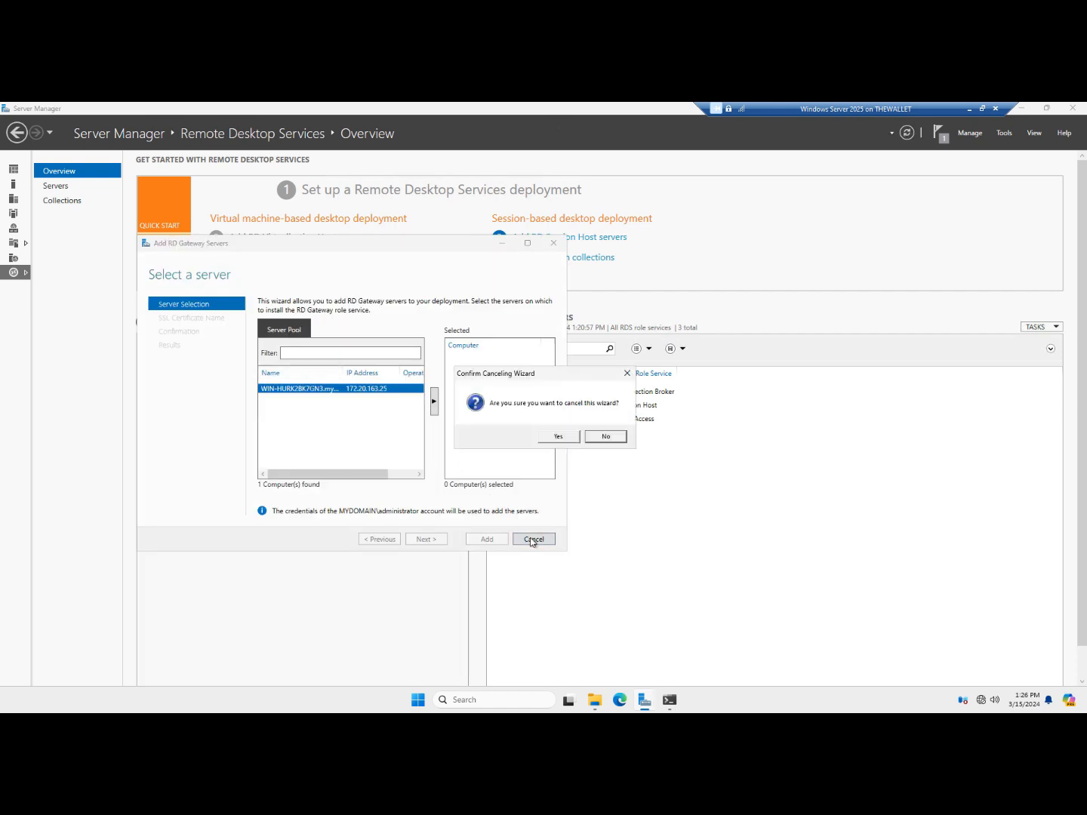
{"action": "left_click", "coordinate": [556, 437]}
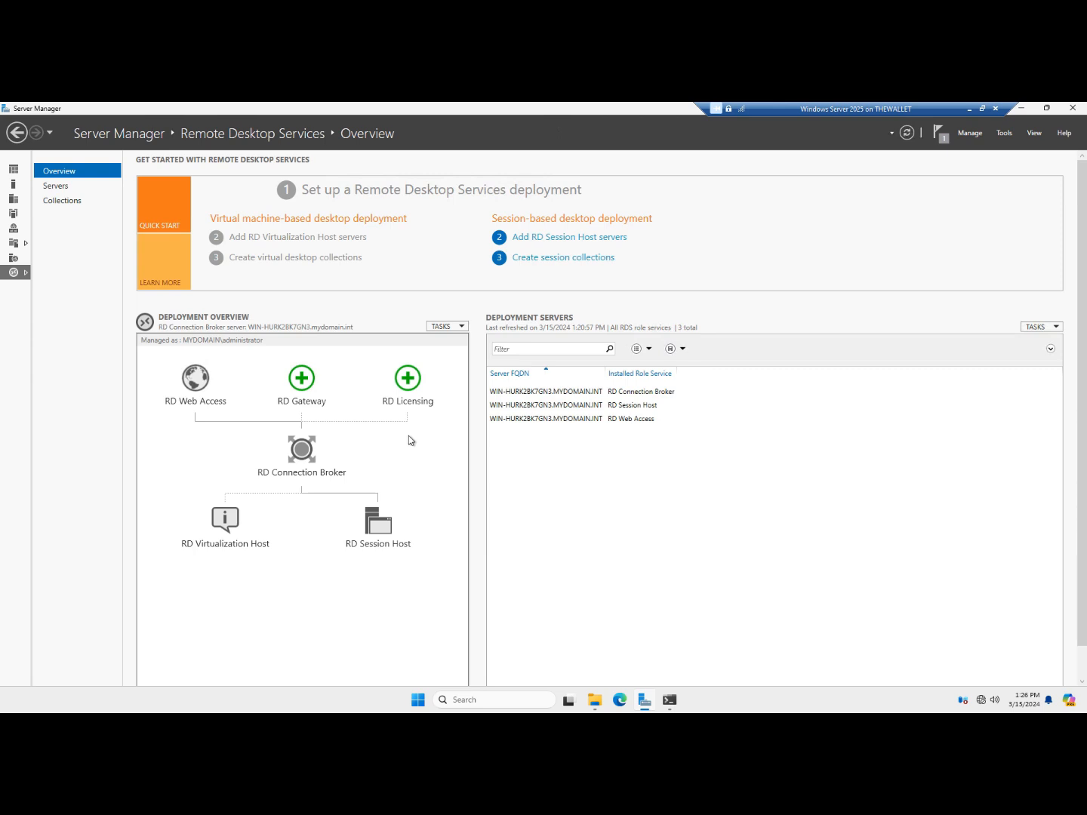
Select the server as the RD Licensing server and install the role
{"action": "left_click", "coordinate": [409, 385]}
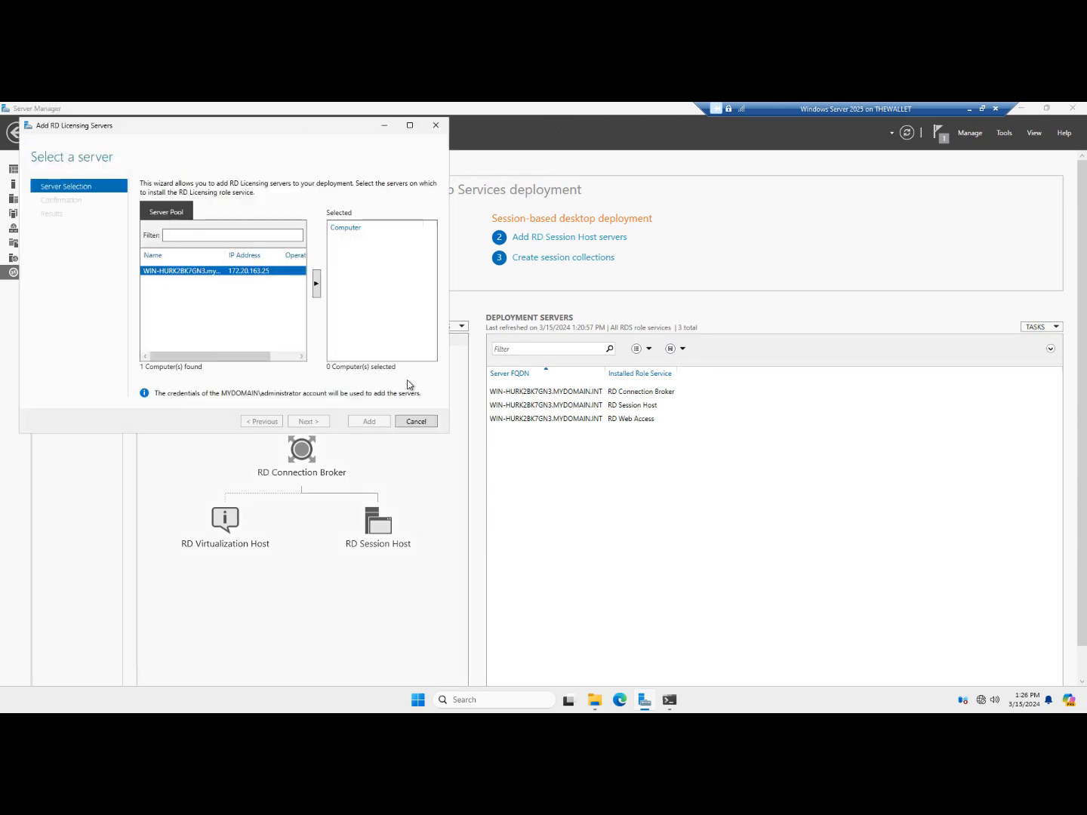
{"action": "left_click", "coordinate": [316, 286]}
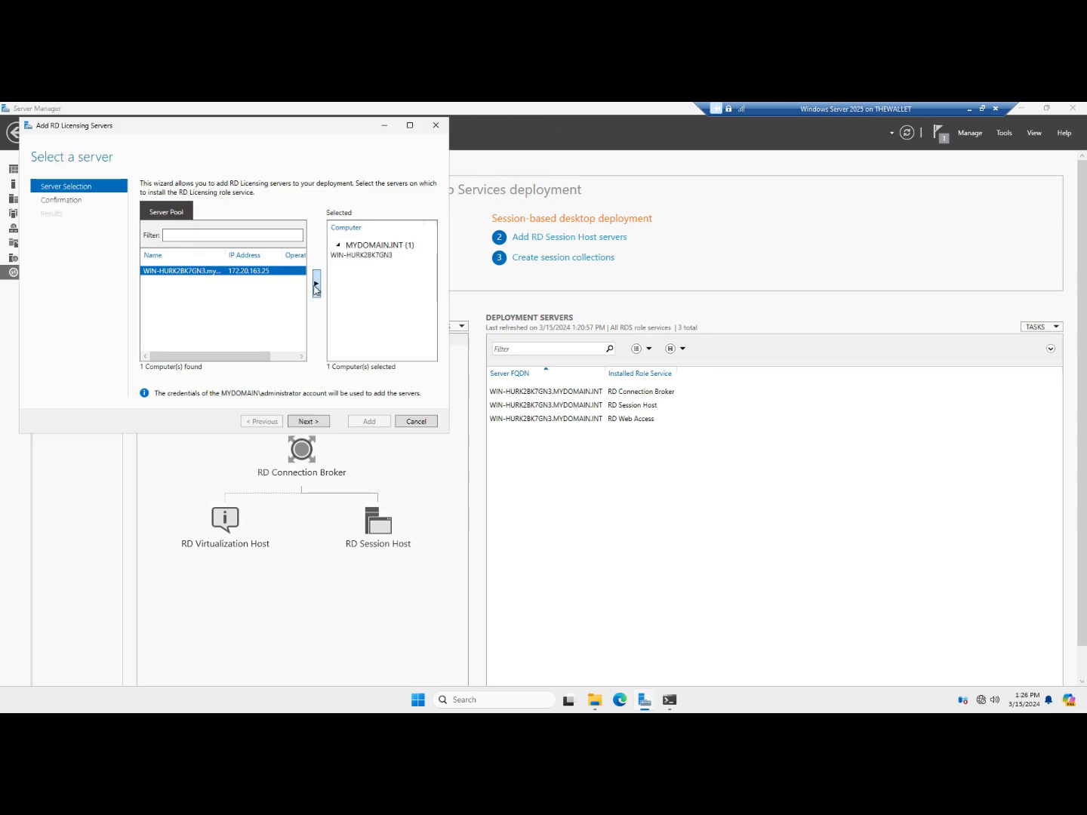
{"action": "left_click", "coordinate": [309, 422]}
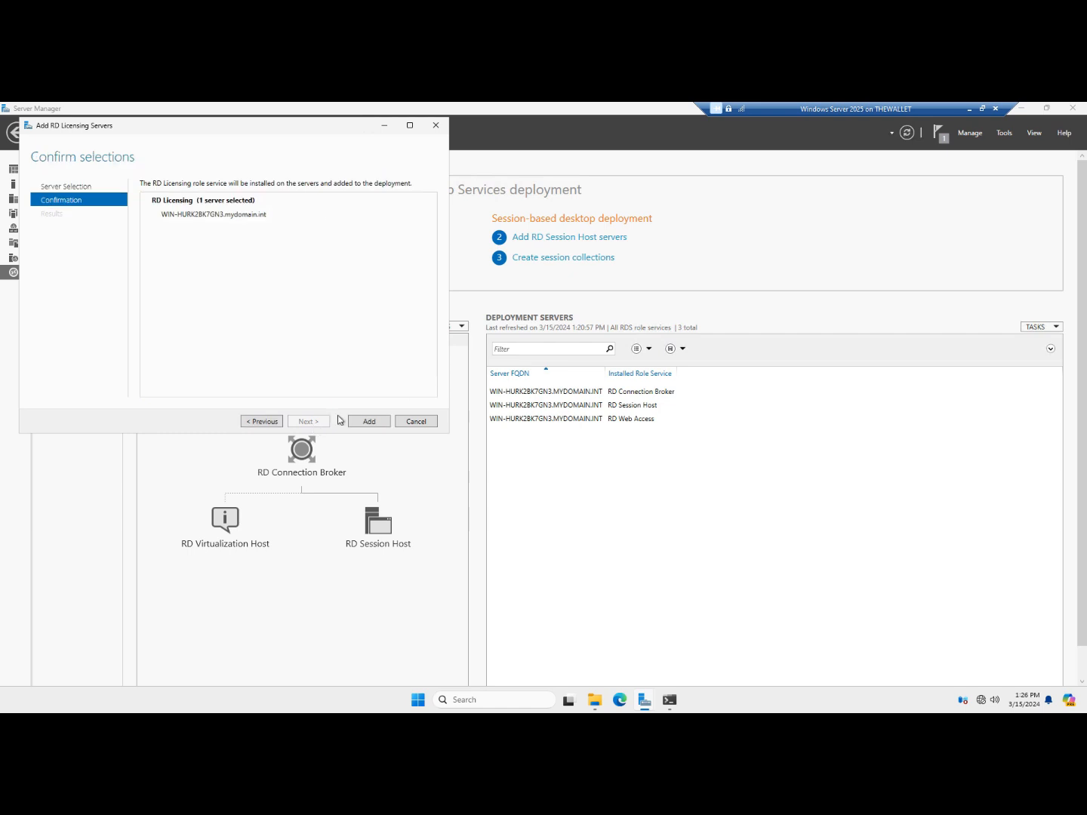
{"action": "left_click", "coordinate": [366, 422]}
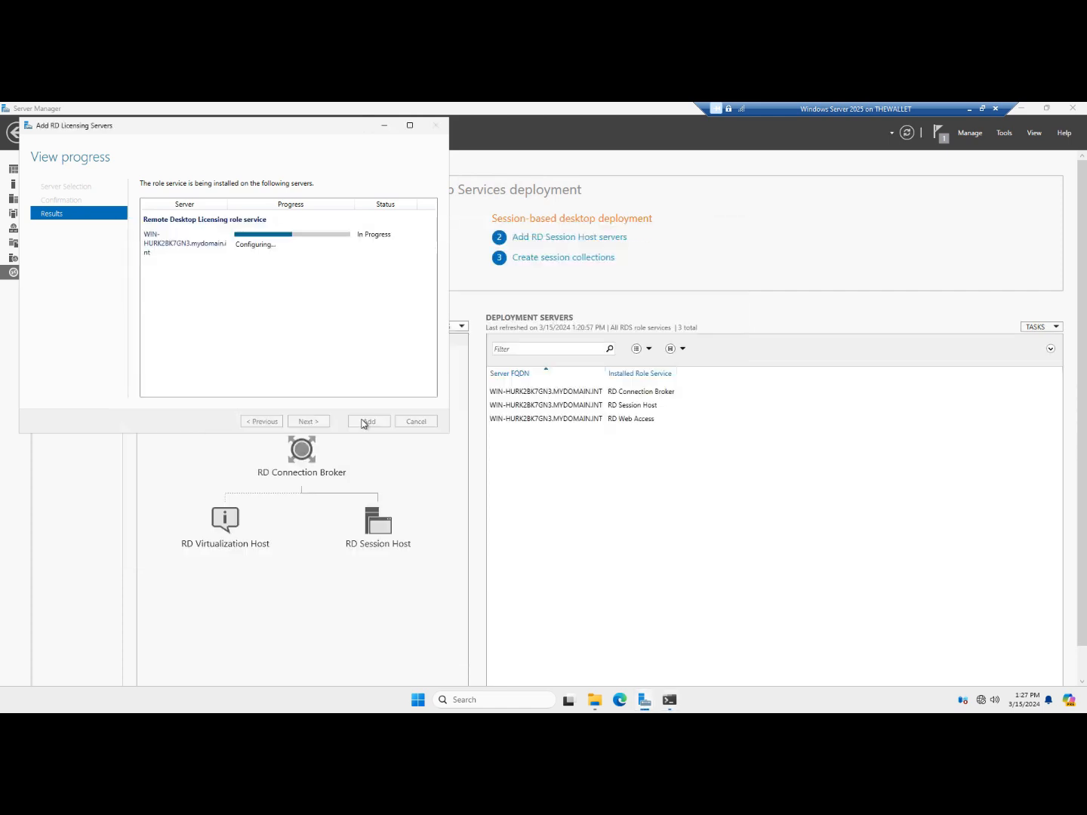
{"action": "left_click", "coordinate": [365, 422]}
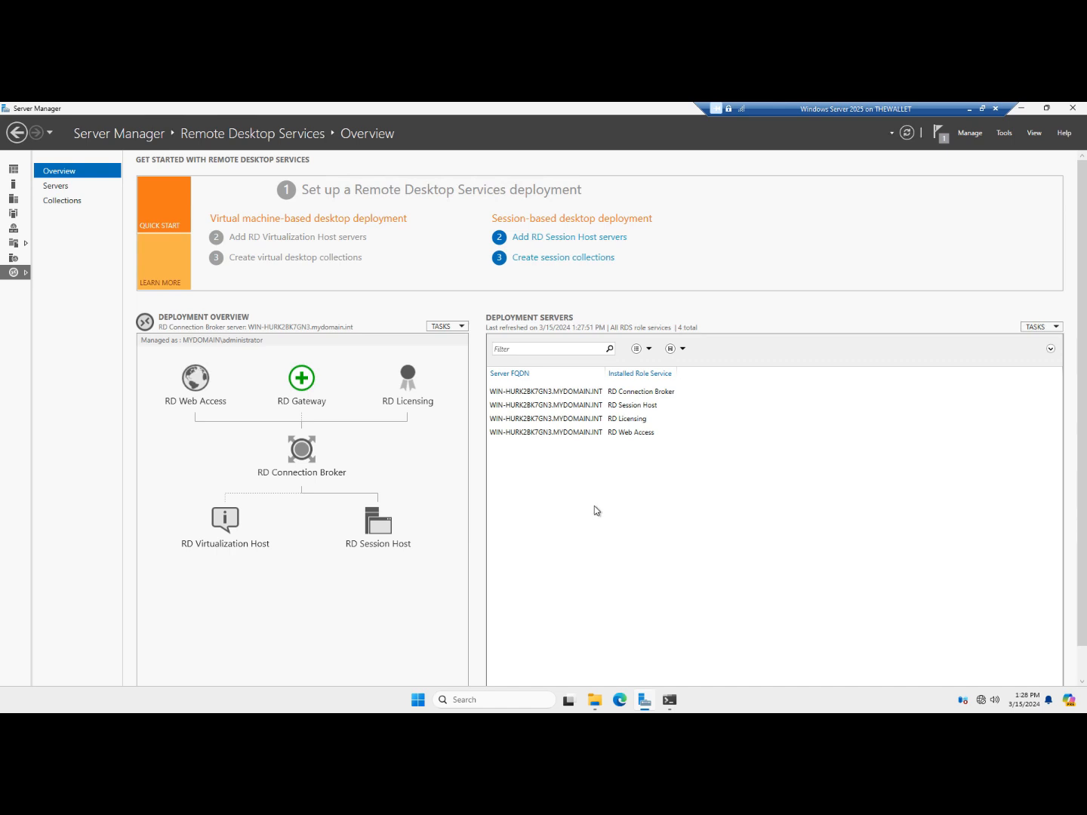
{"action": "left_click", "coordinate": [1010, 136]}
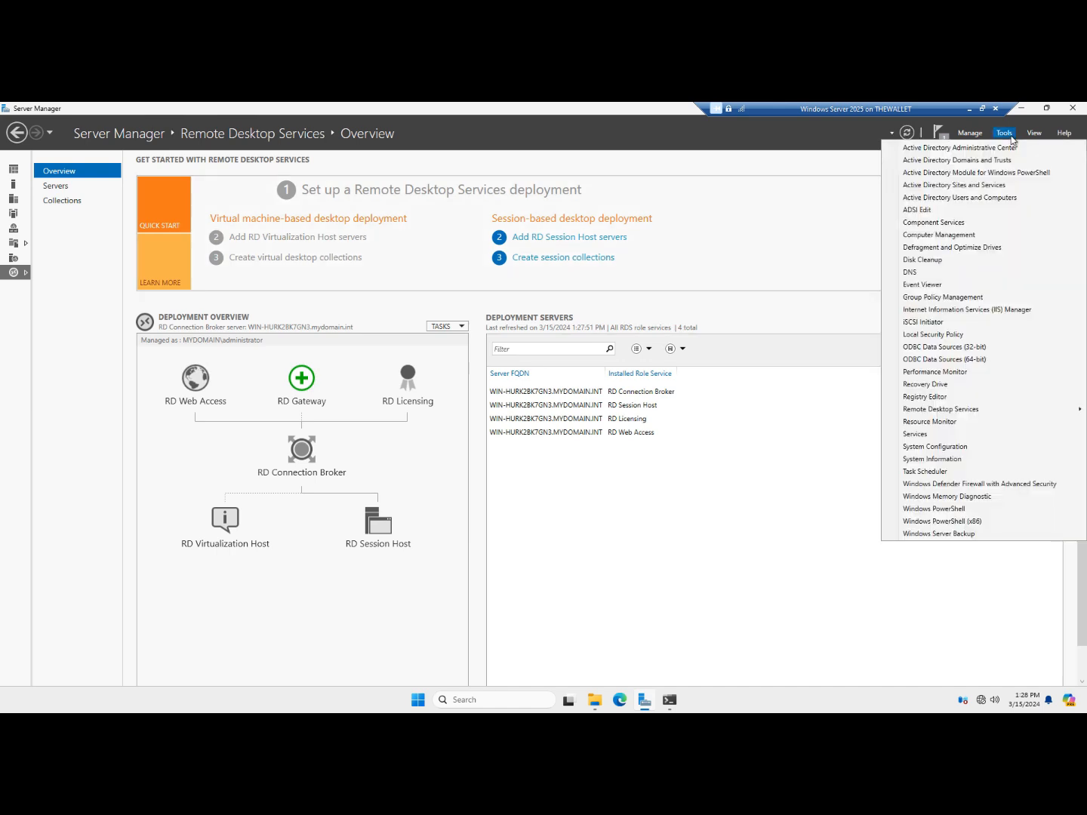
{"action": "mouse_move", "coordinate": [974, 408]}
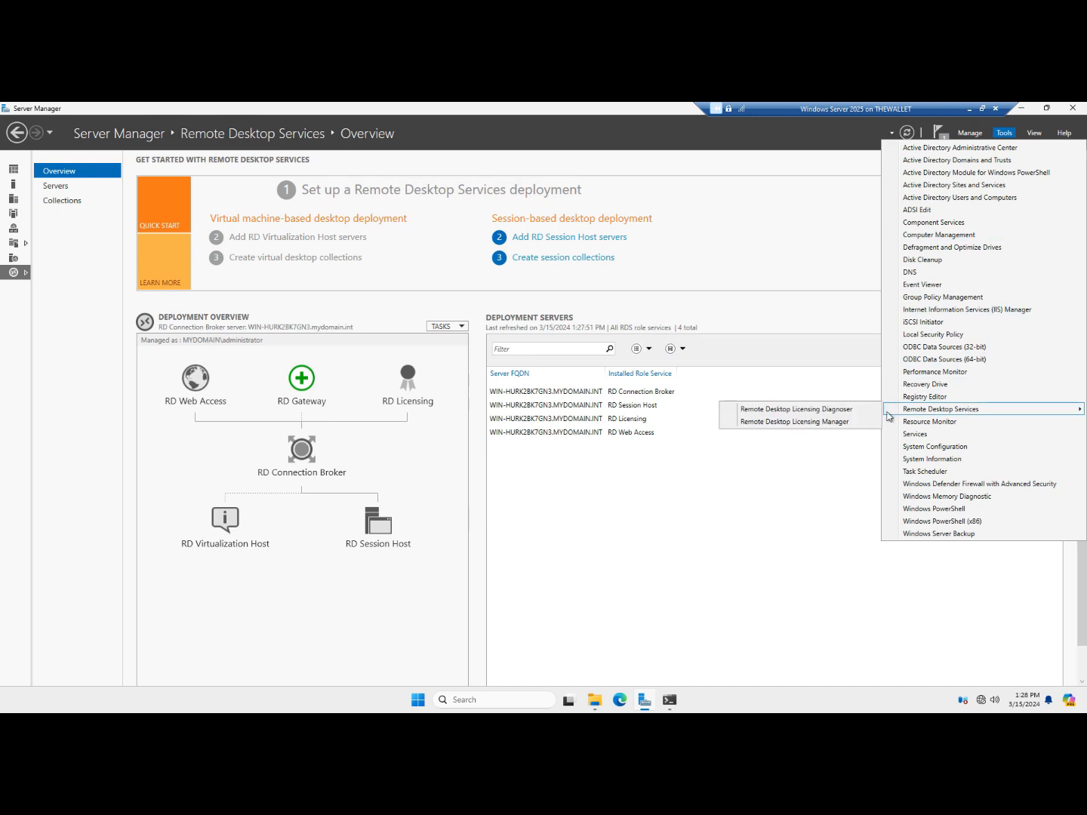
{"action": "left_click", "coordinate": [834, 422]}
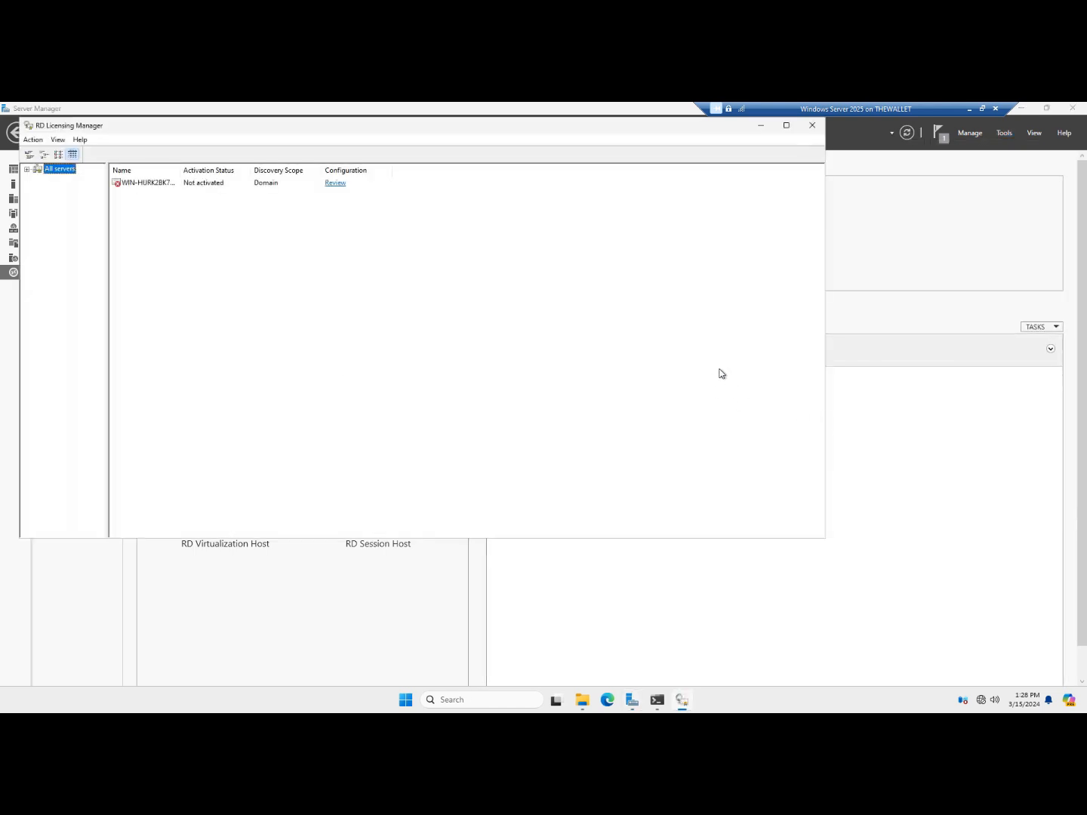
{"action": "left_click_drag", "start_coordinate": [463, 135], "coordinate": [648, 218]}
{"action": "left_click", "coordinate": [336, 270]}
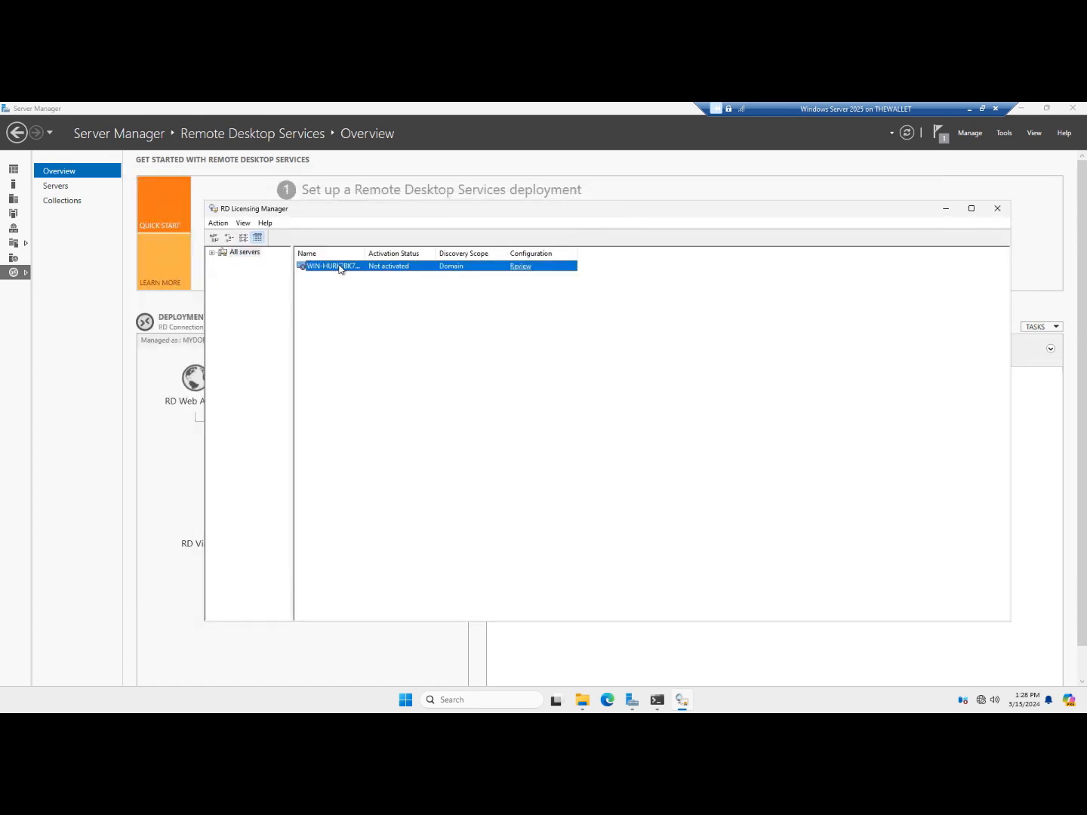
{"action": "right_click", "coordinate": [339, 270]}
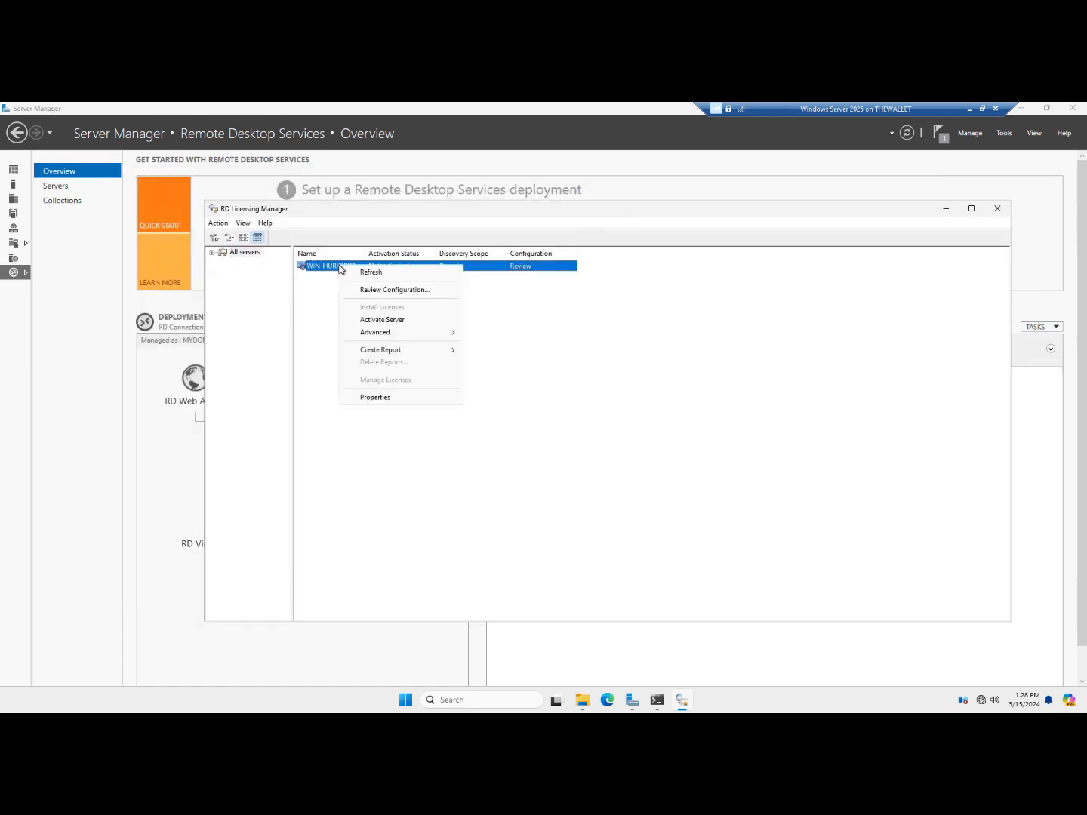
{"action": "left_click", "coordinate": [381, 319]}
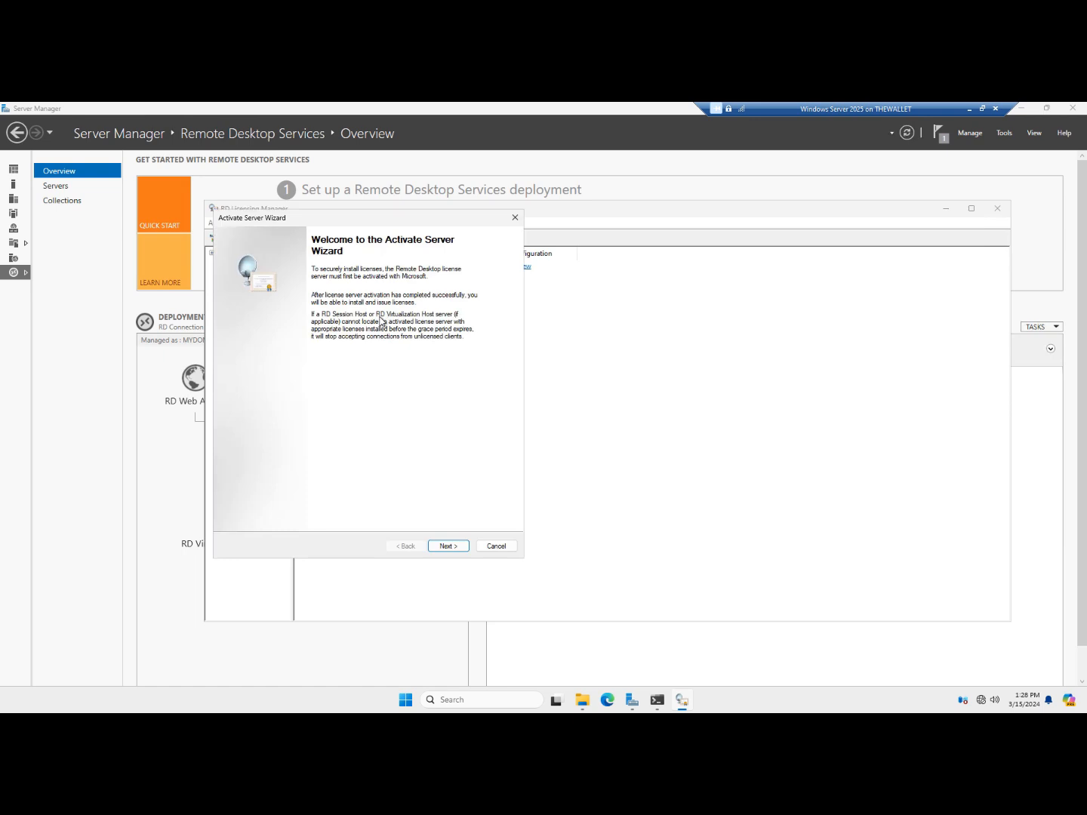
{"action": "left_click", "coordinate": [445, 548]}
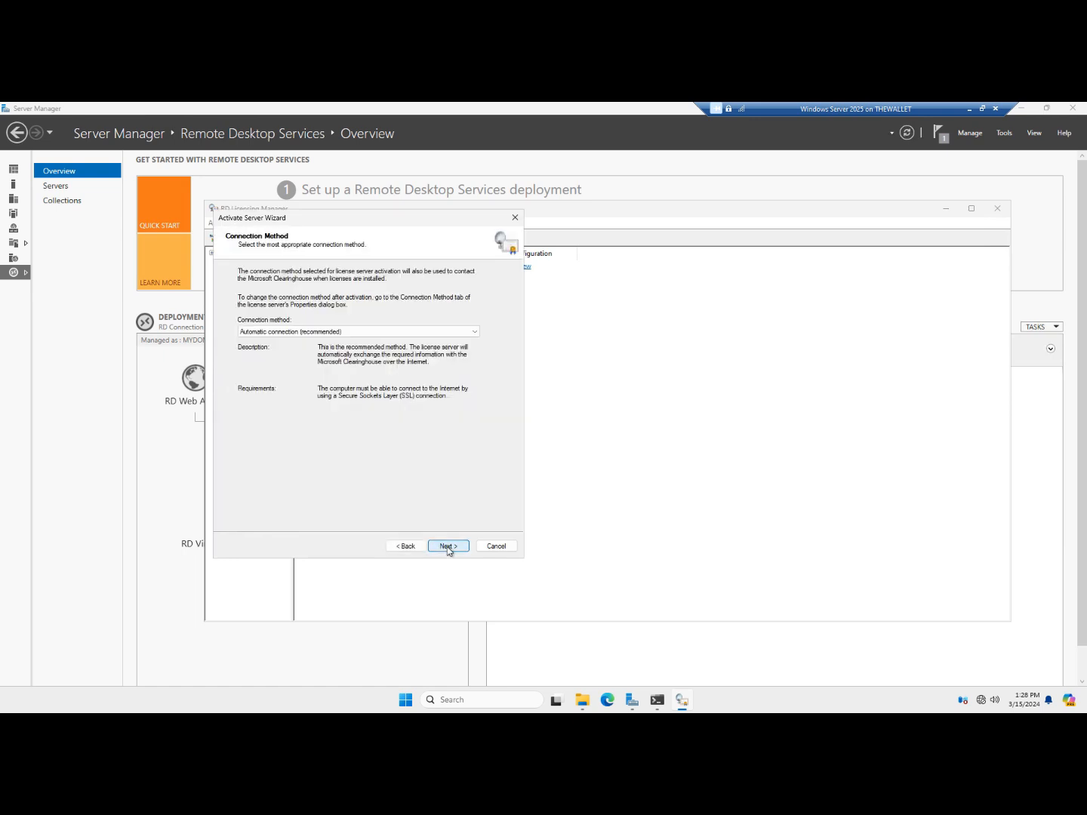
{"action": "left_click", "coordinate": [447, 548]}
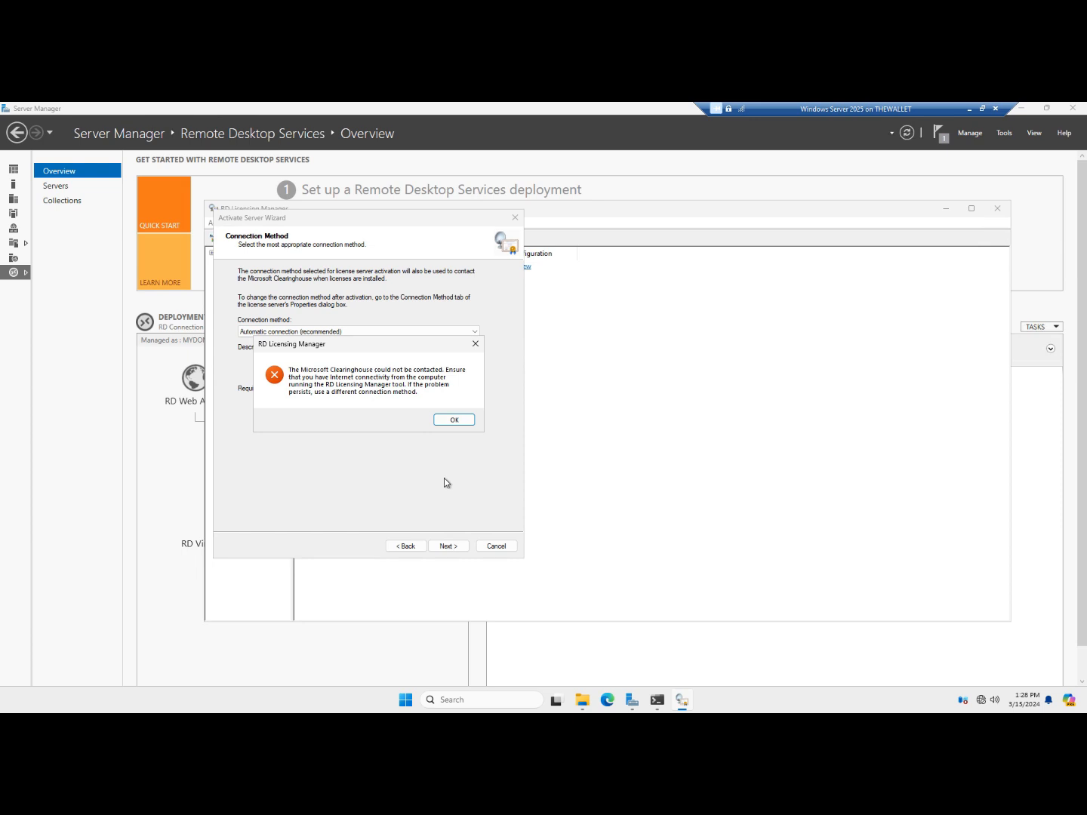
{"action": "left_click", "coordinate": [455, 421]}
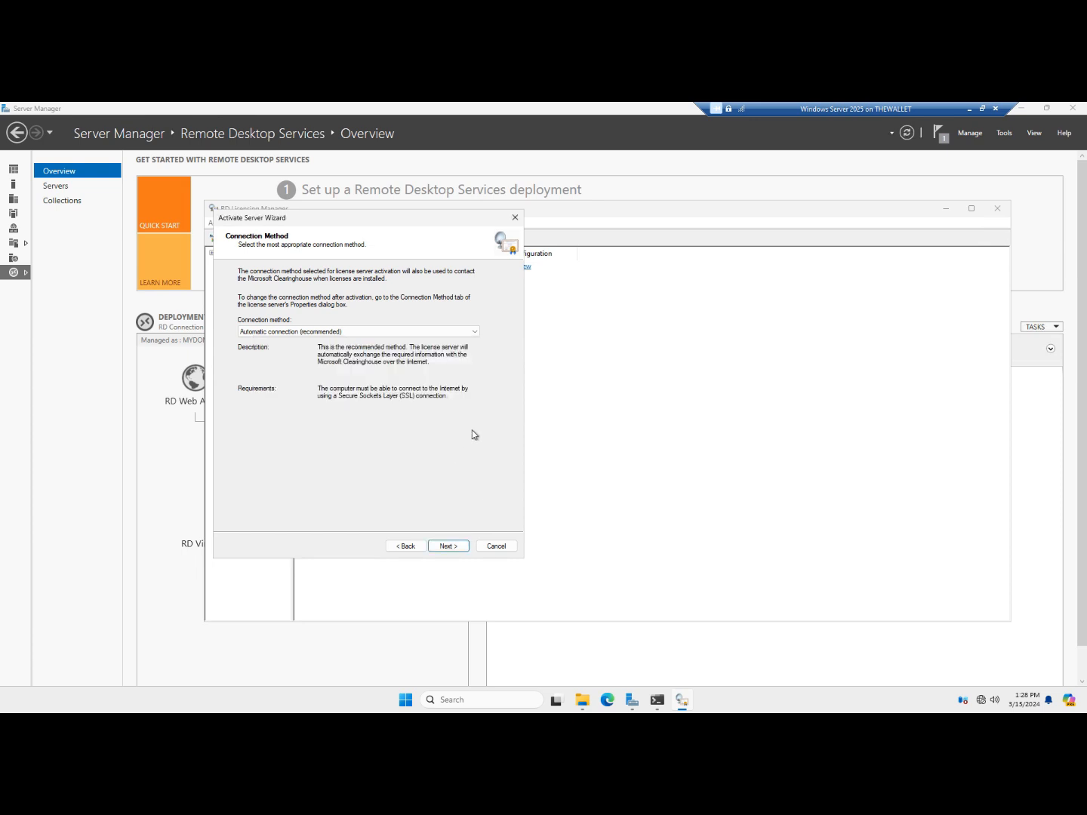
{"action": "left_click", "coordinate": [463, 335]}
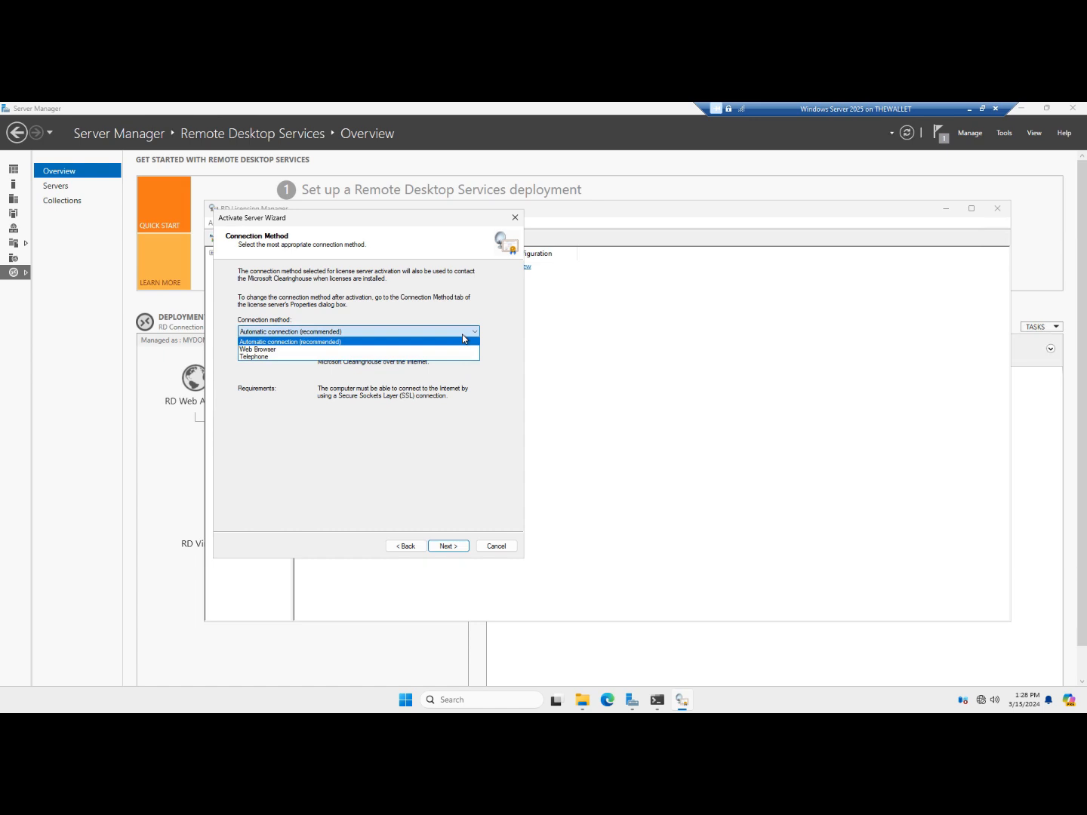
{"action": "left_click", "coordinate": [451, 443]}
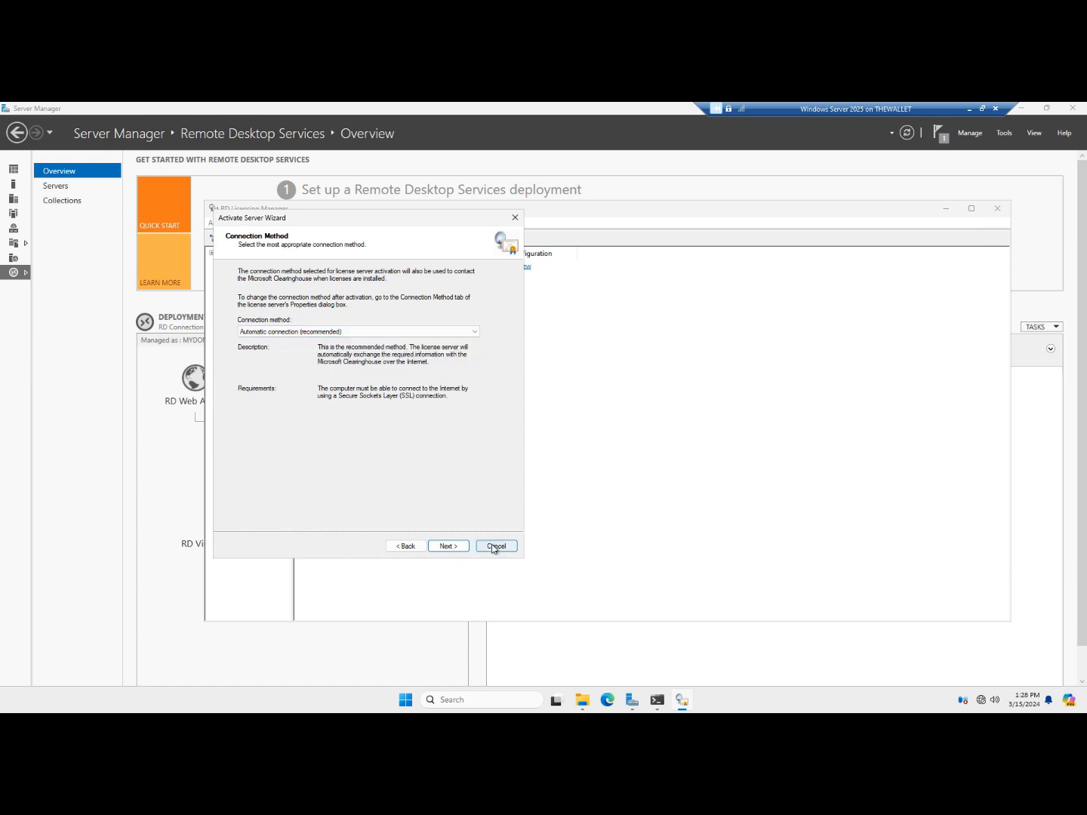
{"action": "left_click", "coordinate": [494, 547]}
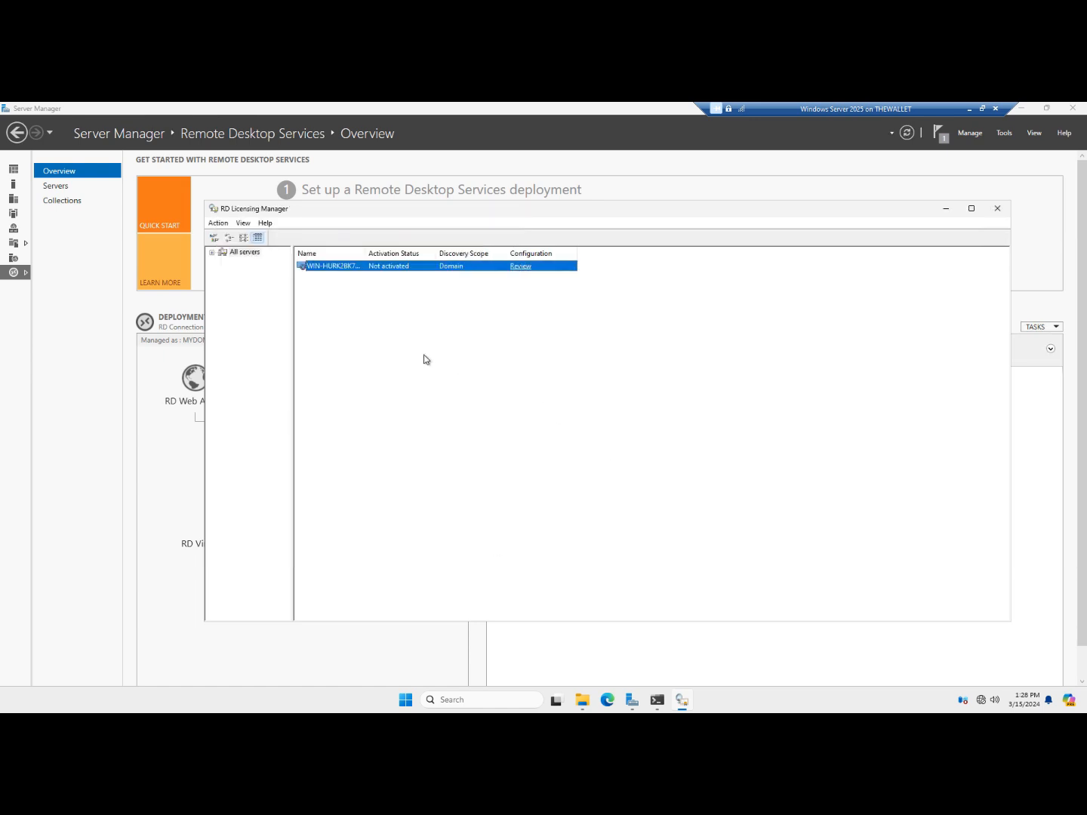
{"action": "left_click", "coordinate": [419, 319]}
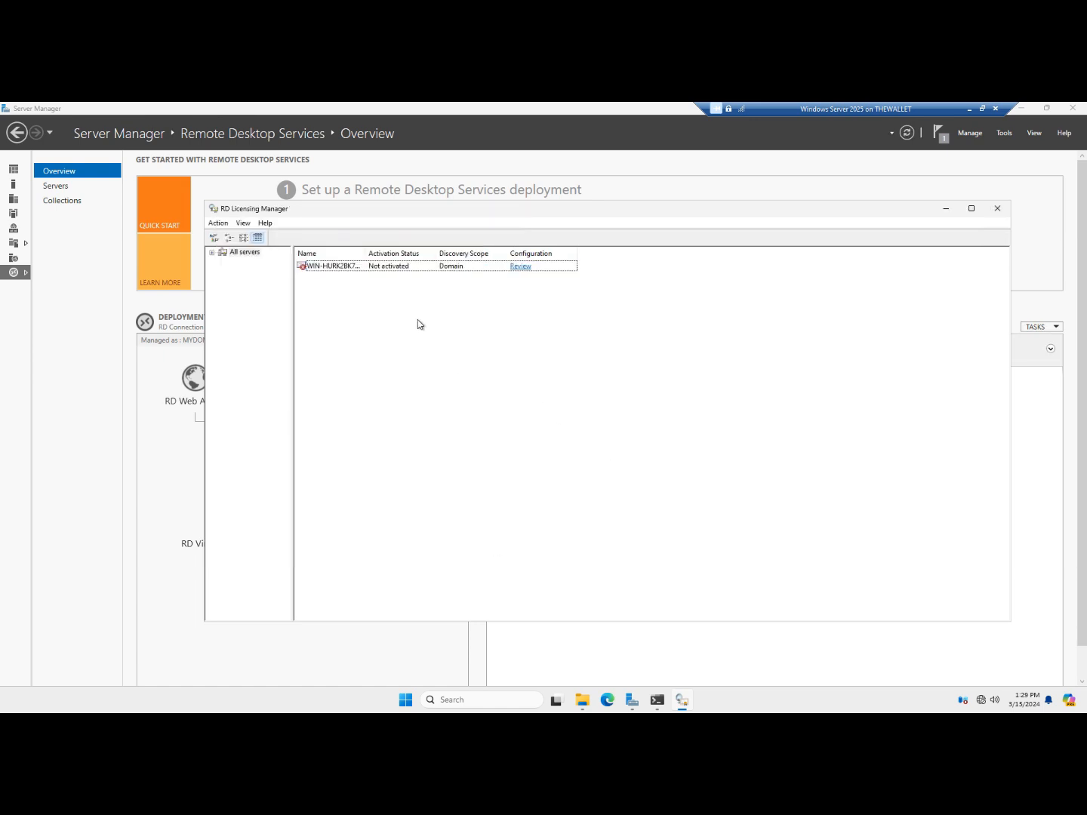
{"action": "left_click", "coordinate": [997, 208]}
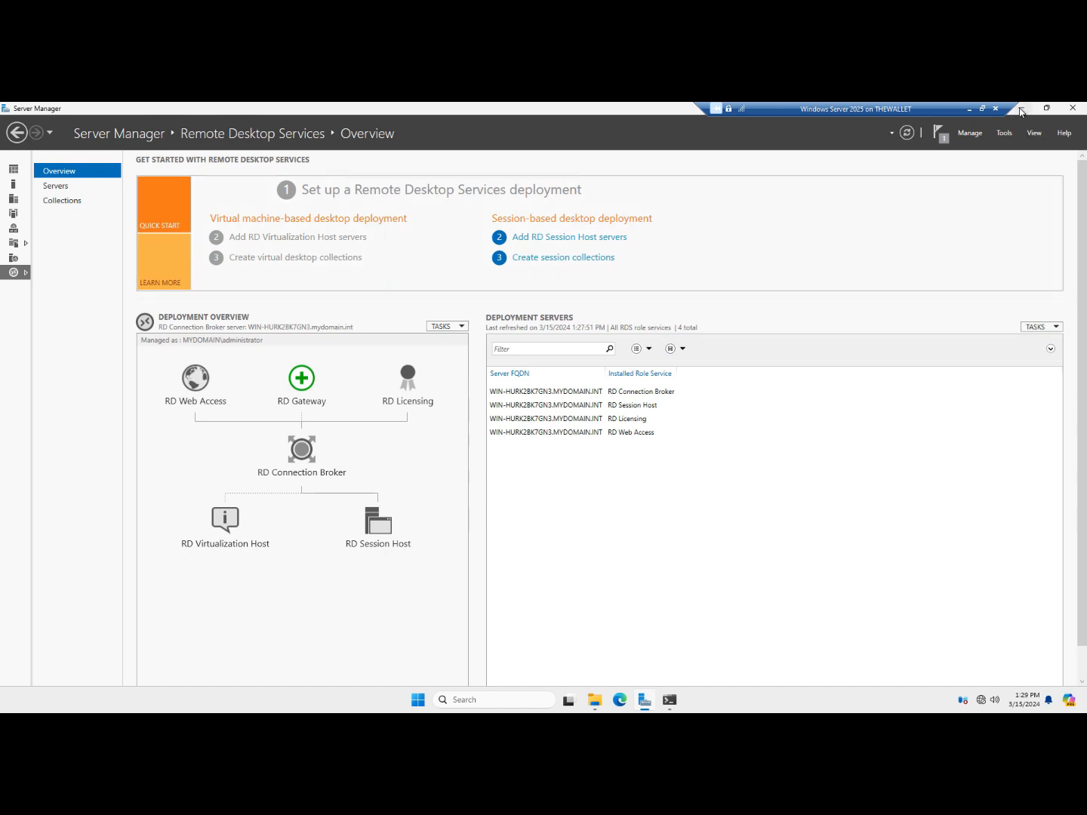
{"action": "left_click", "coordinate": [1020, 109]}
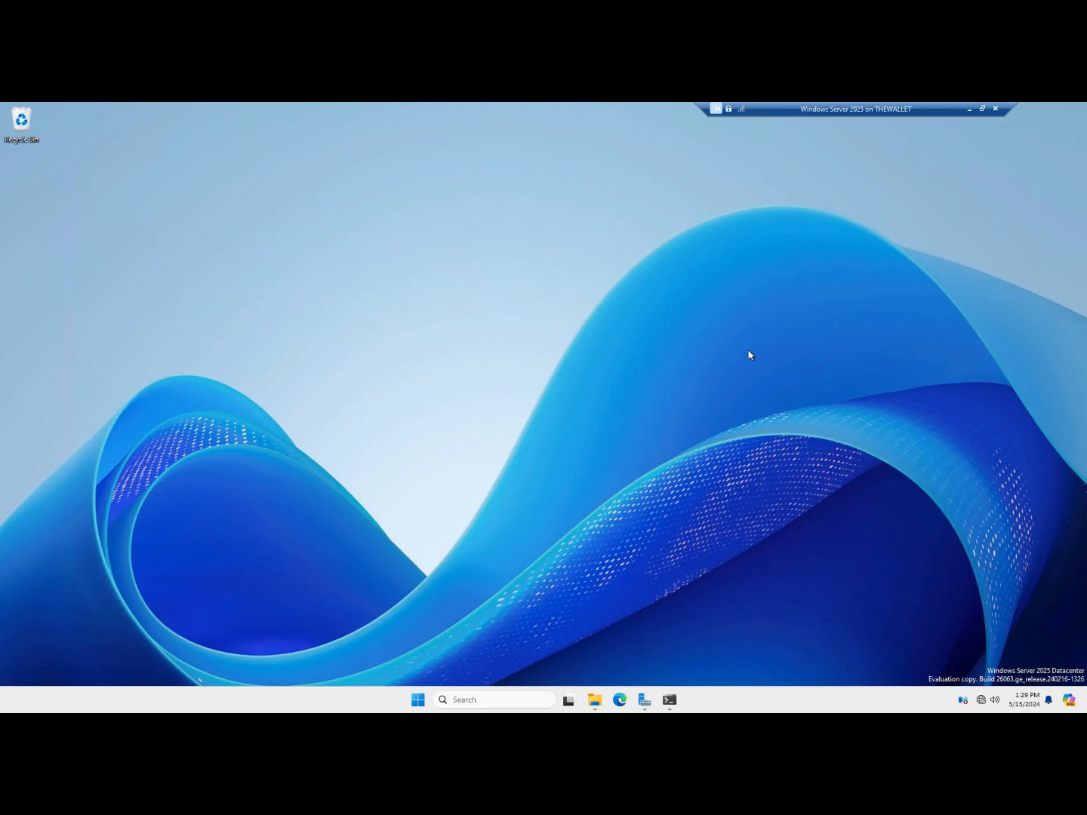
In Remote Desktop settings, add MYDOMAIN Domain Users to the allowed Remote Desktop users
{"action": "left_click", "coordinate": [480, 700]}
{"action": "type", "text": "re"}
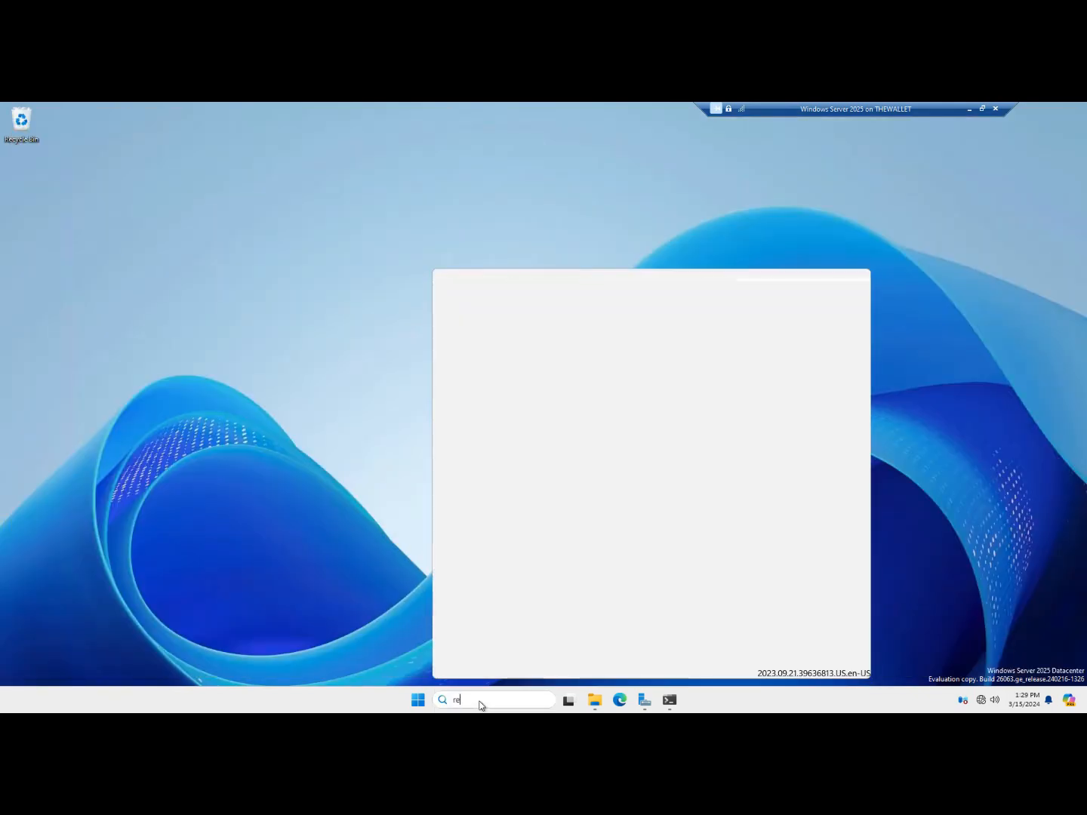
{"action": "type", "text": "mote desktop"}
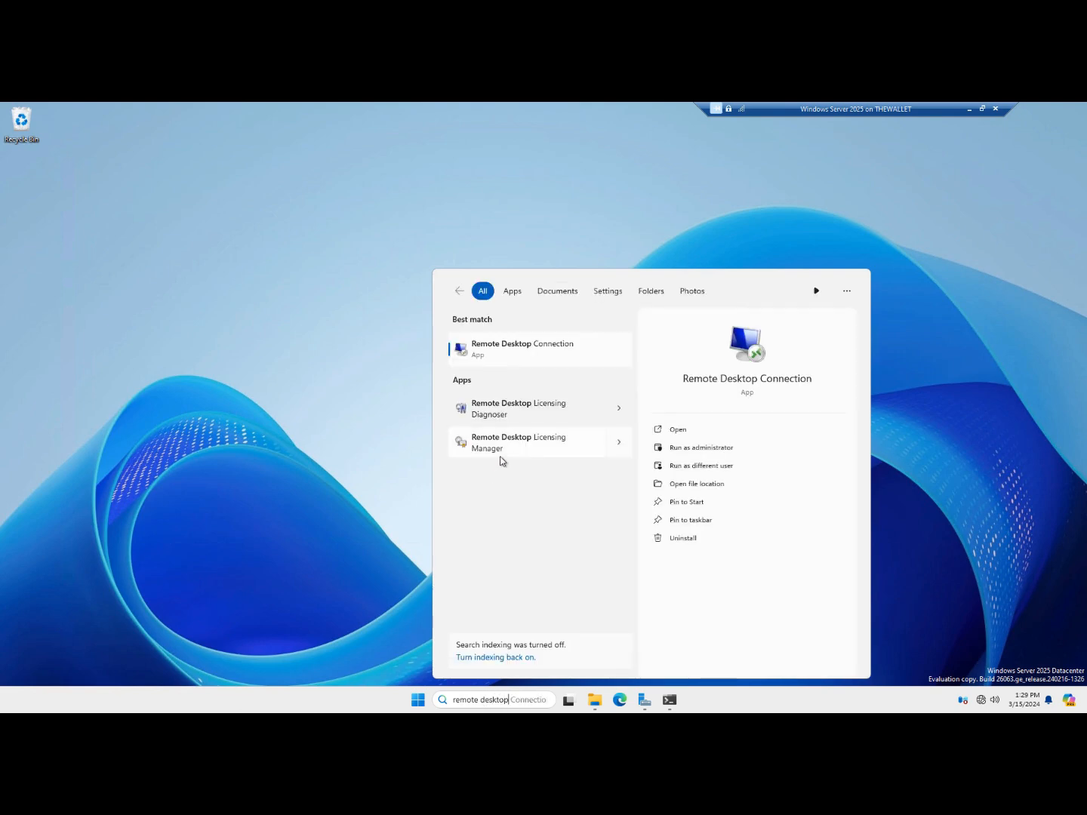
{"action": "type", "text": " settings"}
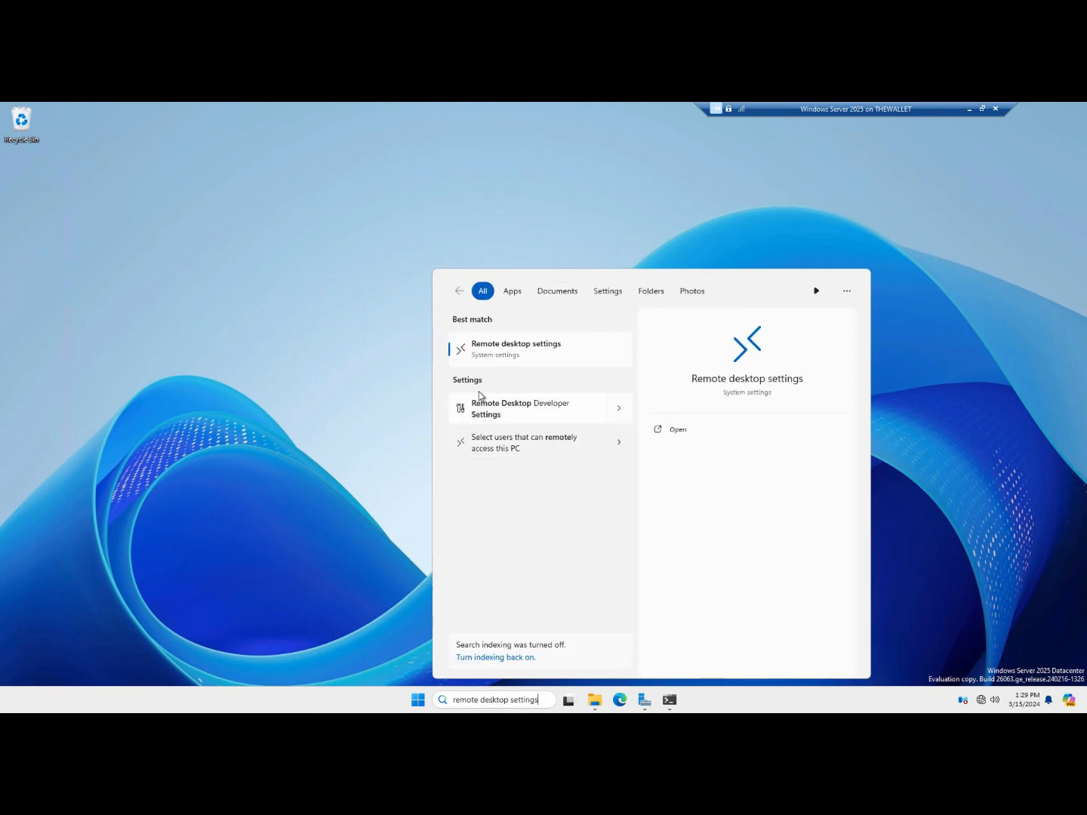
{"action": "left_click", "coordinate": [504, 349]}
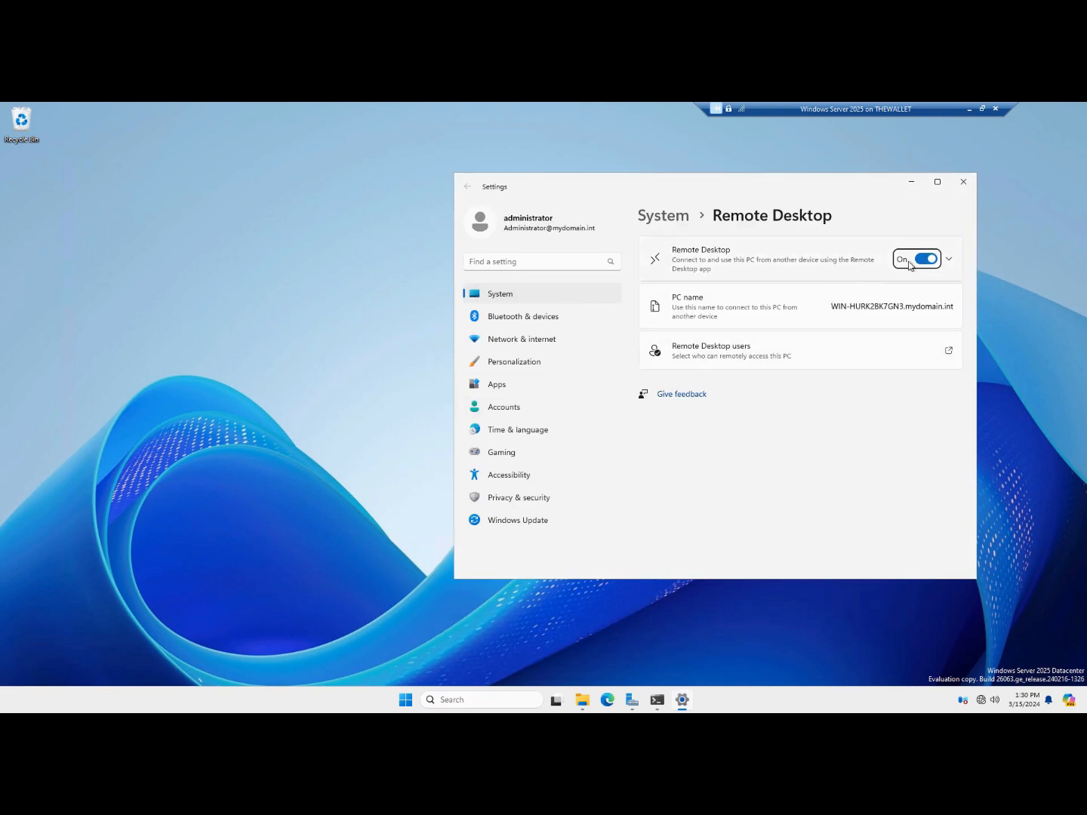
{"action": "left_click", "coordinate": [707, 351]}
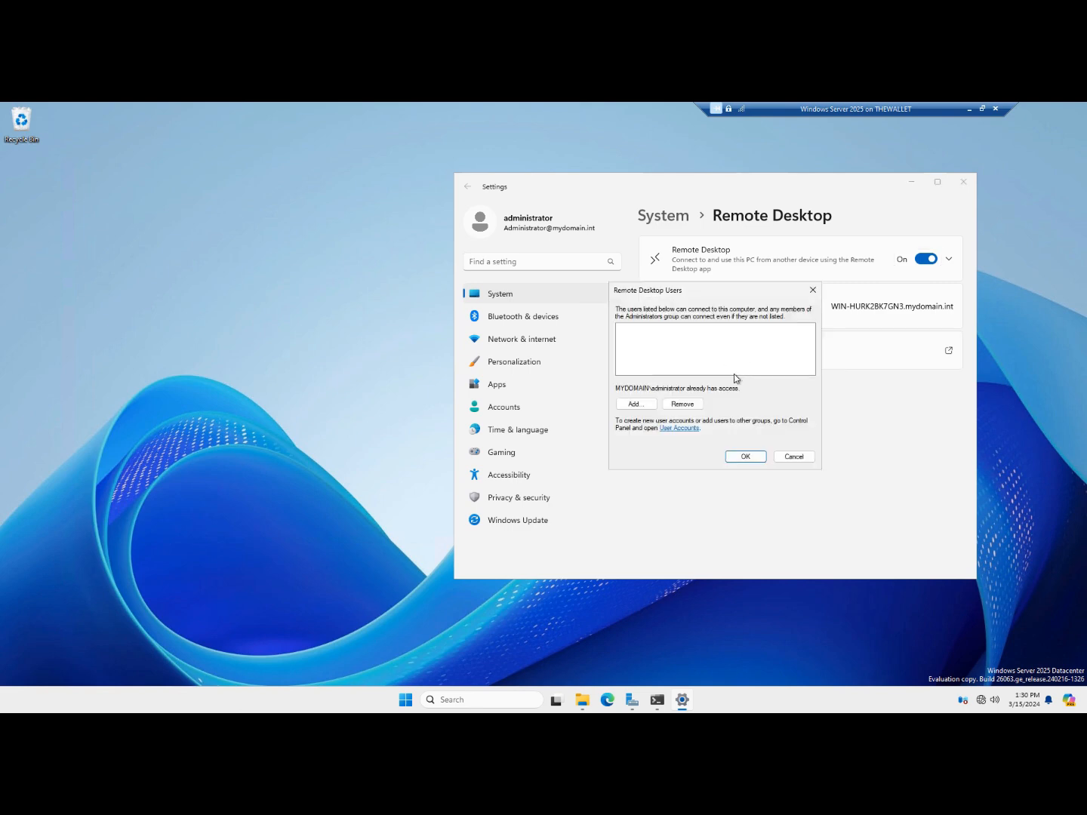
{"action": "left_click", "coordinate": [630, 405]}
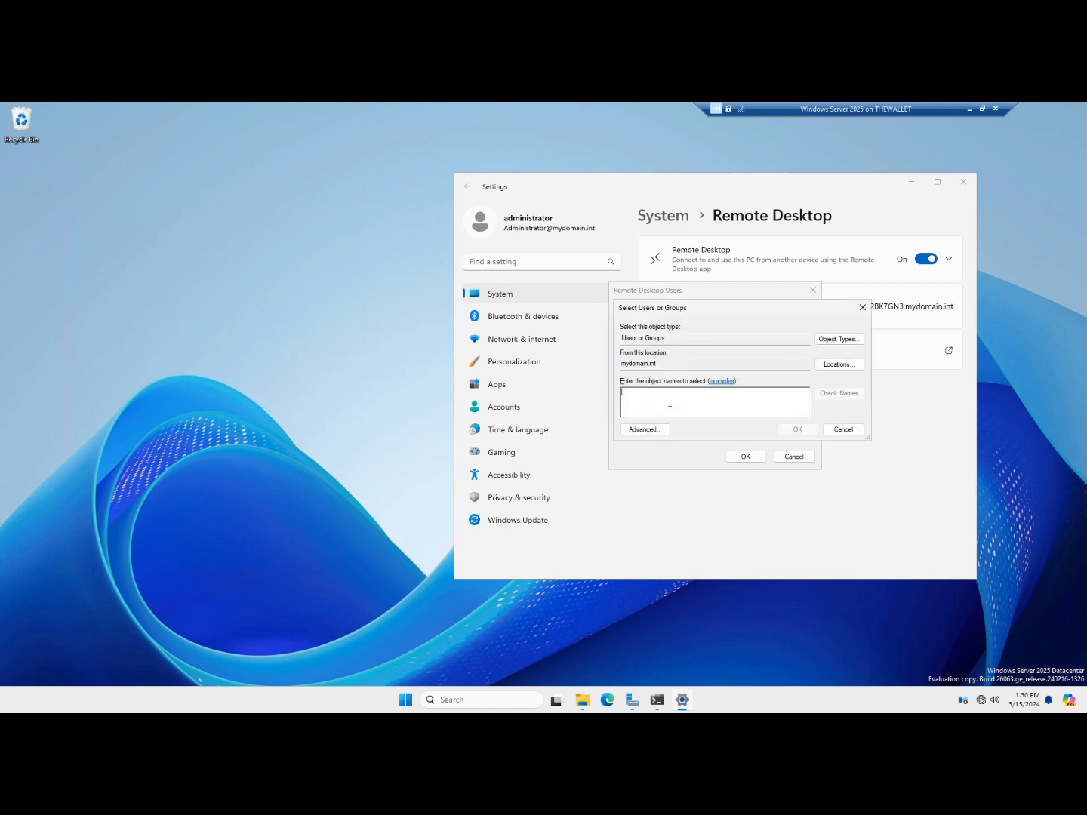
{"action": "type", "text": "domain users"}
{"action": "left_click", "coordinate": [829, 393]}
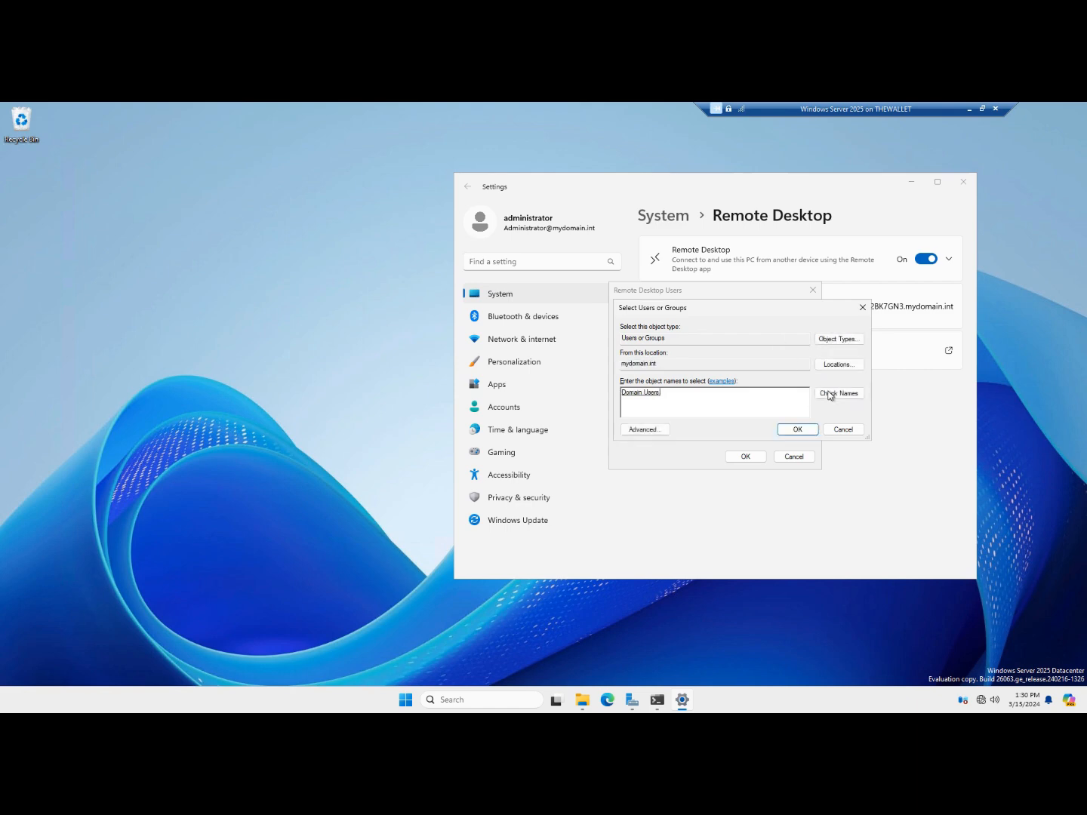
{"action": "left_click", "coordinate": [798, 430]}
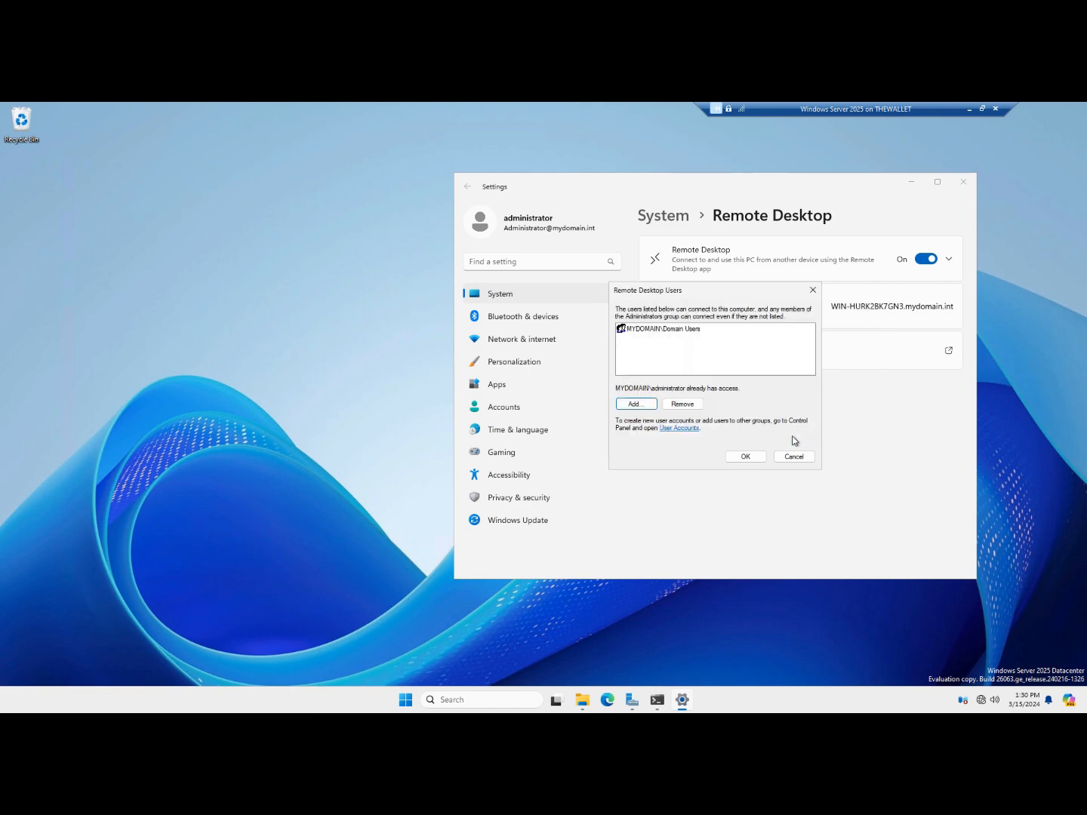
{"action": "left_click", "coordinate": [746, 457]}
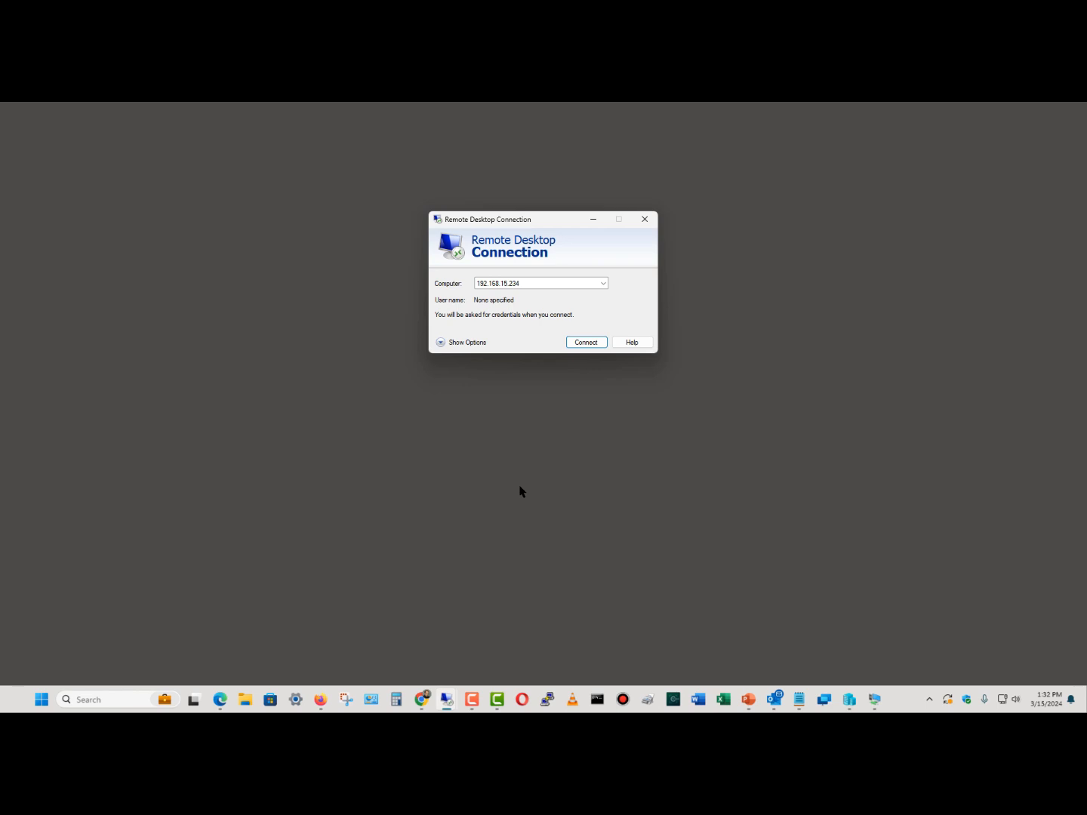
Connect to 192.168.15.234 as mydomain\administrator with the account password, trusting the certificate permanently
{"action": "left_click", "coordinate": [582, 342]}
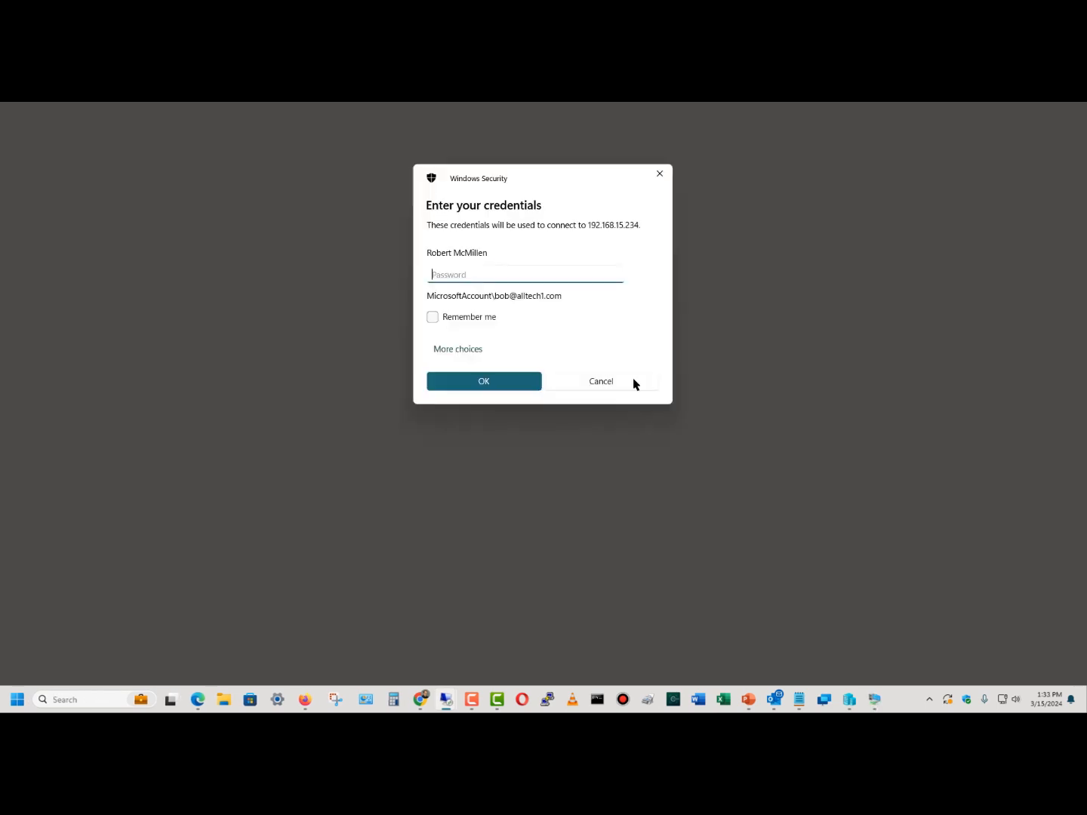
{"action": "left_click", "coordinate": [476, 353]}
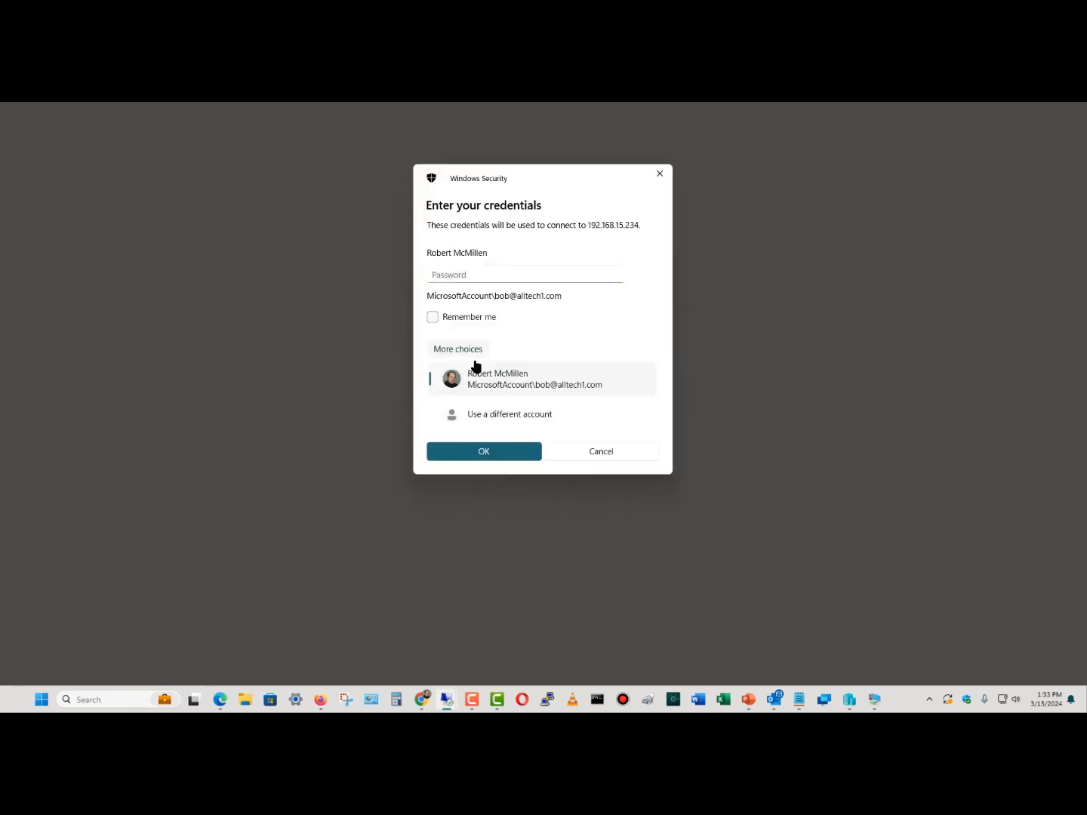
{"action": "left_click", "coordinate": [485, 414]}
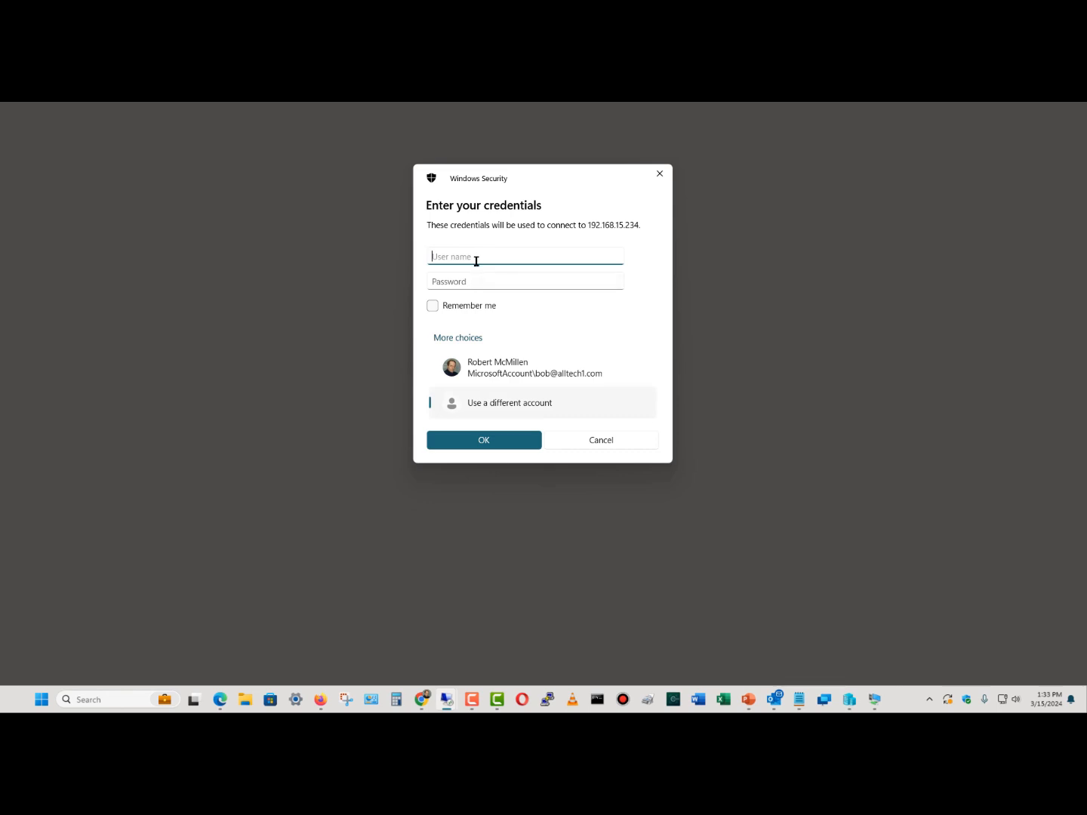
{"action": "type", "text": "mydomain\\administrator"}
{"action": "key", "text": "Tab"}
{"action": "type", "text": "********"}
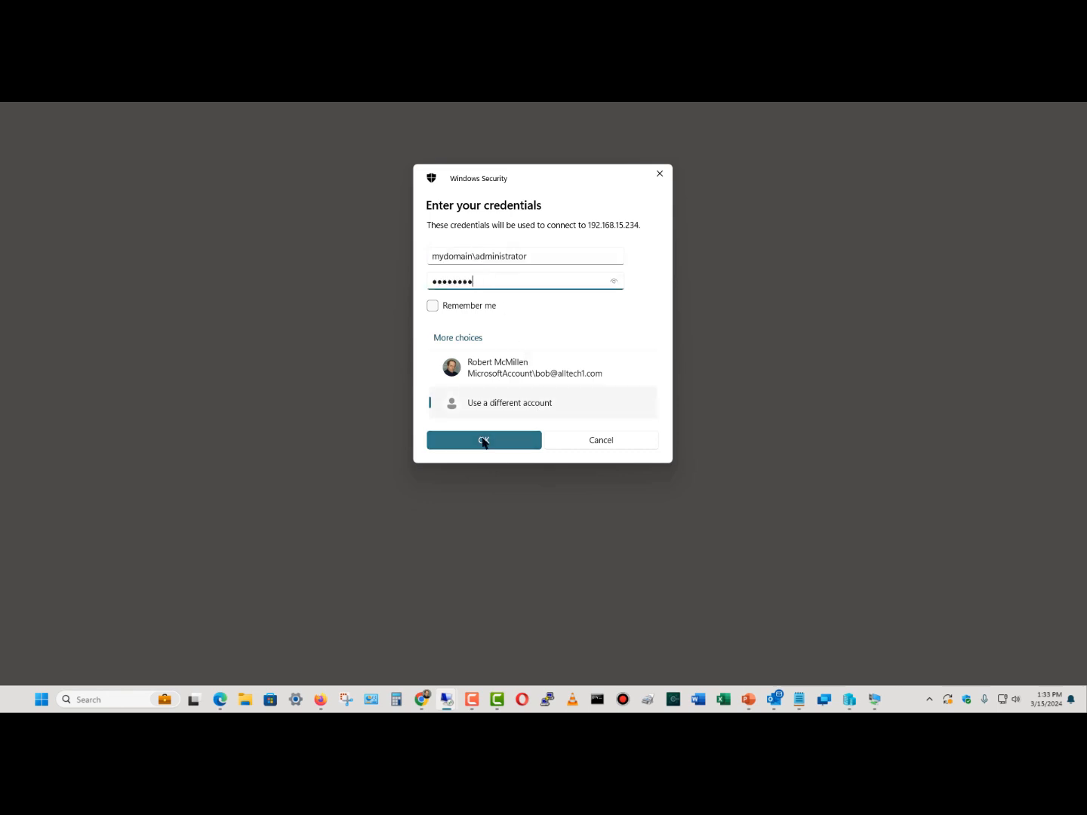
{"action": "left_click", "coordinate": [484, 440]}
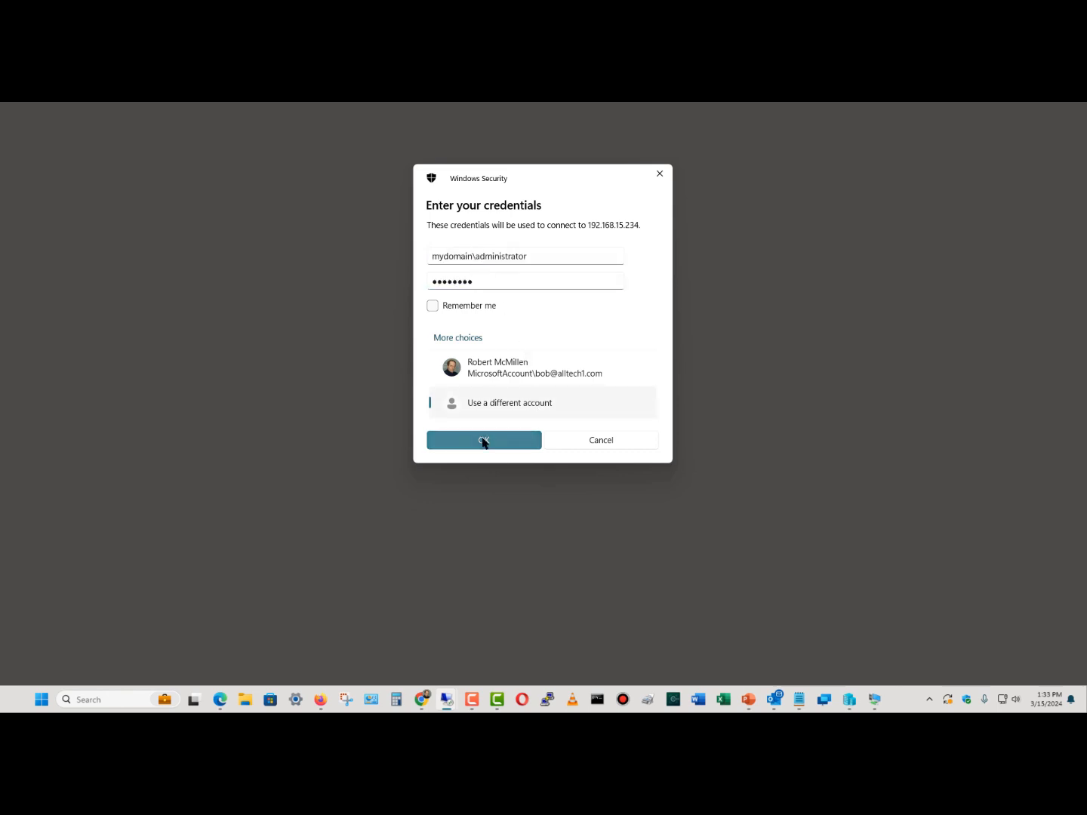
{"action": "left_click", "coordinate": [569, 363]}
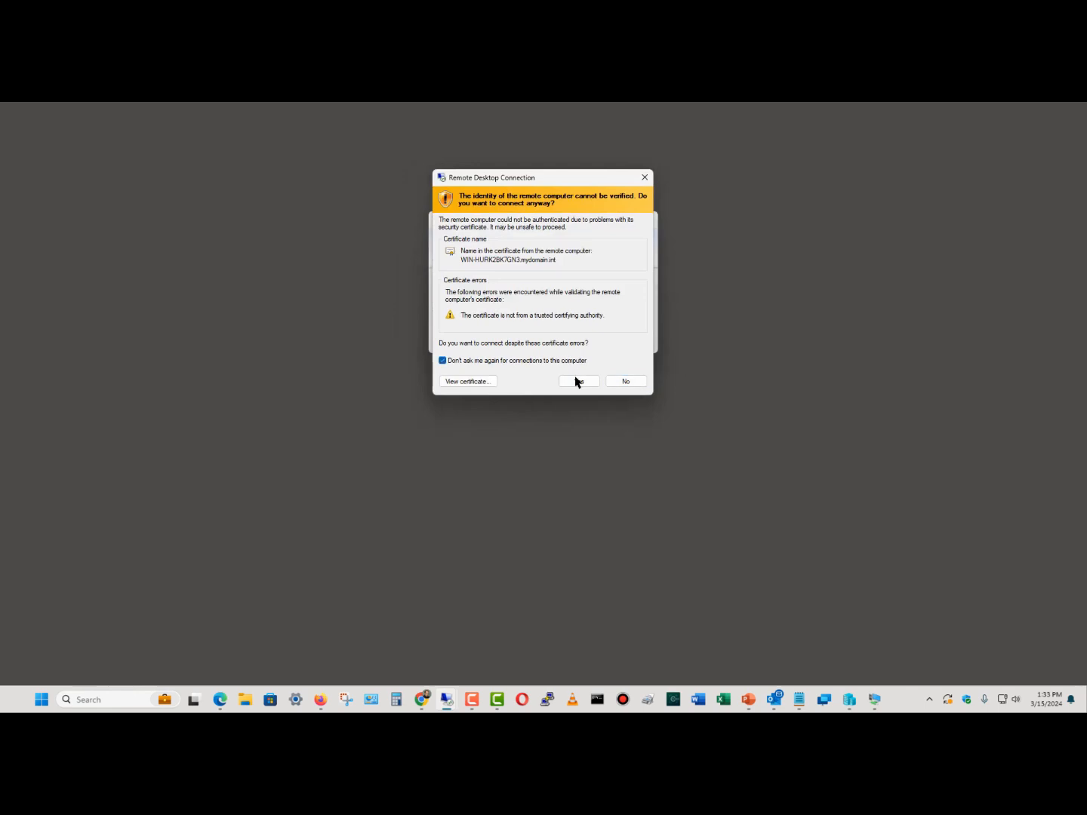
{"action": "left_click", "coordinate": [578, 381]}
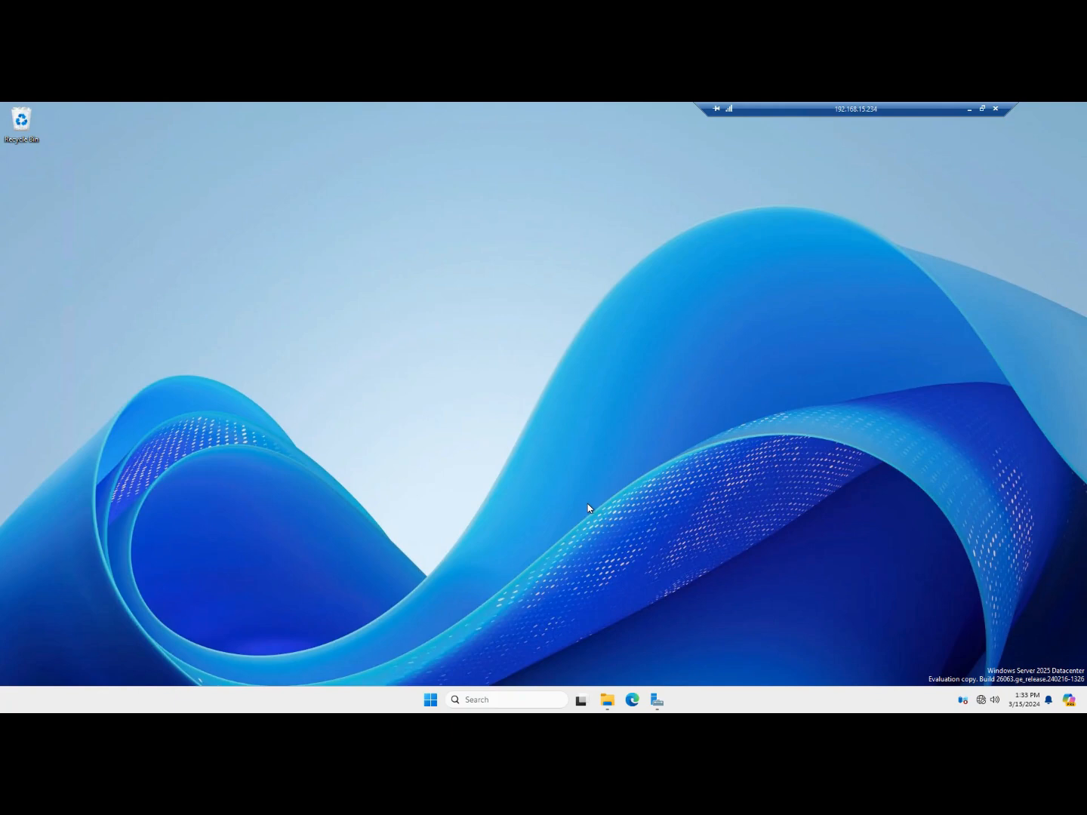
{"action": "mouse_move", "coordinate": [626, 103]}
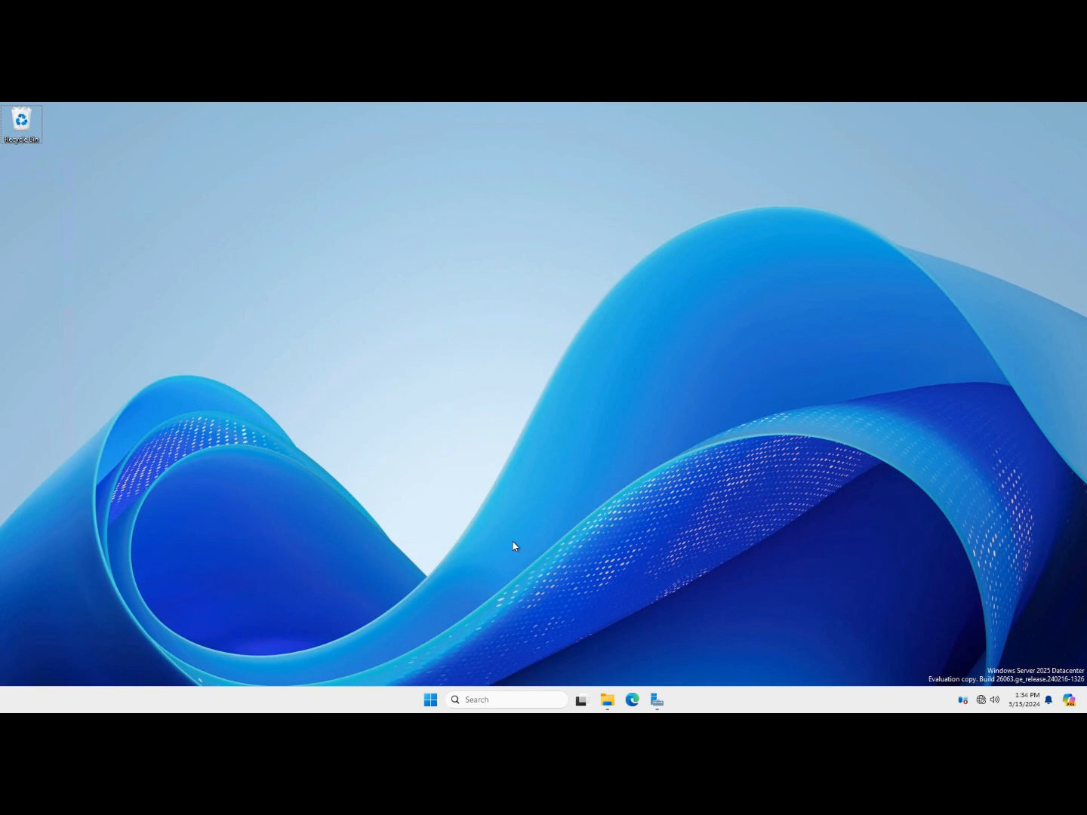
In the remote Server Manager, start a new session collection named Collection1
{"action": "left_click", "coordinate": [658, 702]}
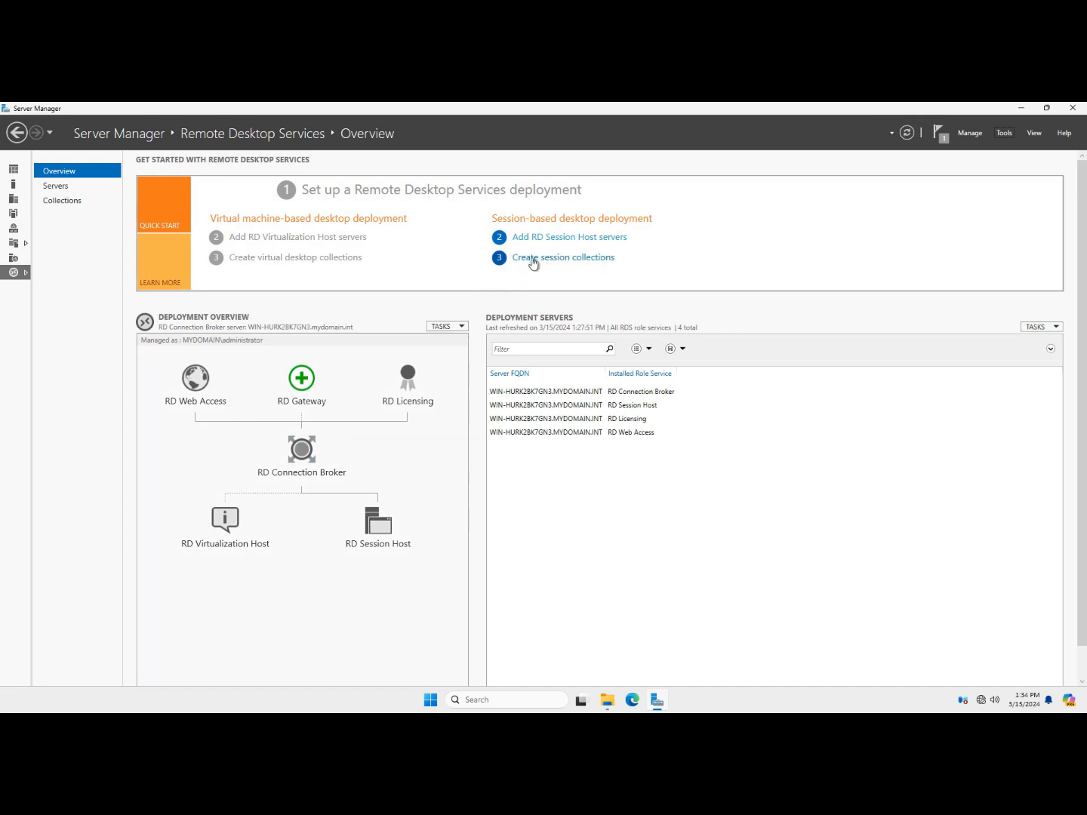
{"action": "left_click", "coordinate": [533, 259]}
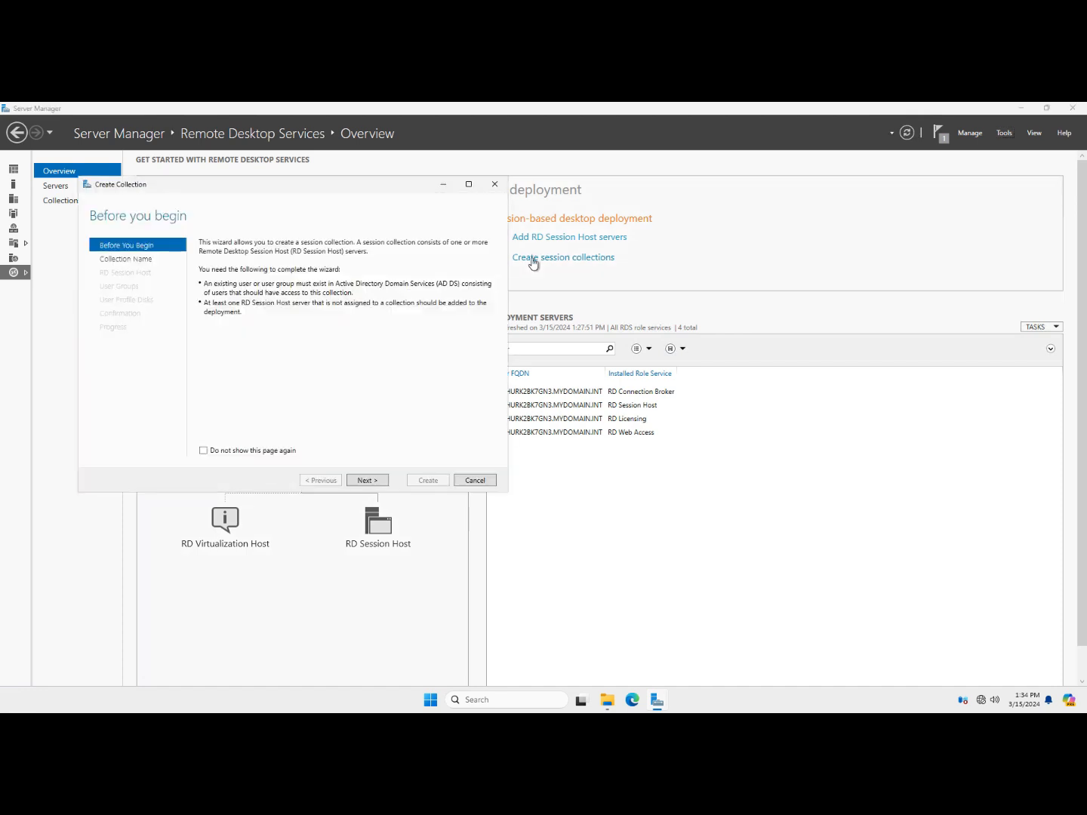
{"action": "left_click", "coordinate": [469, 185]}
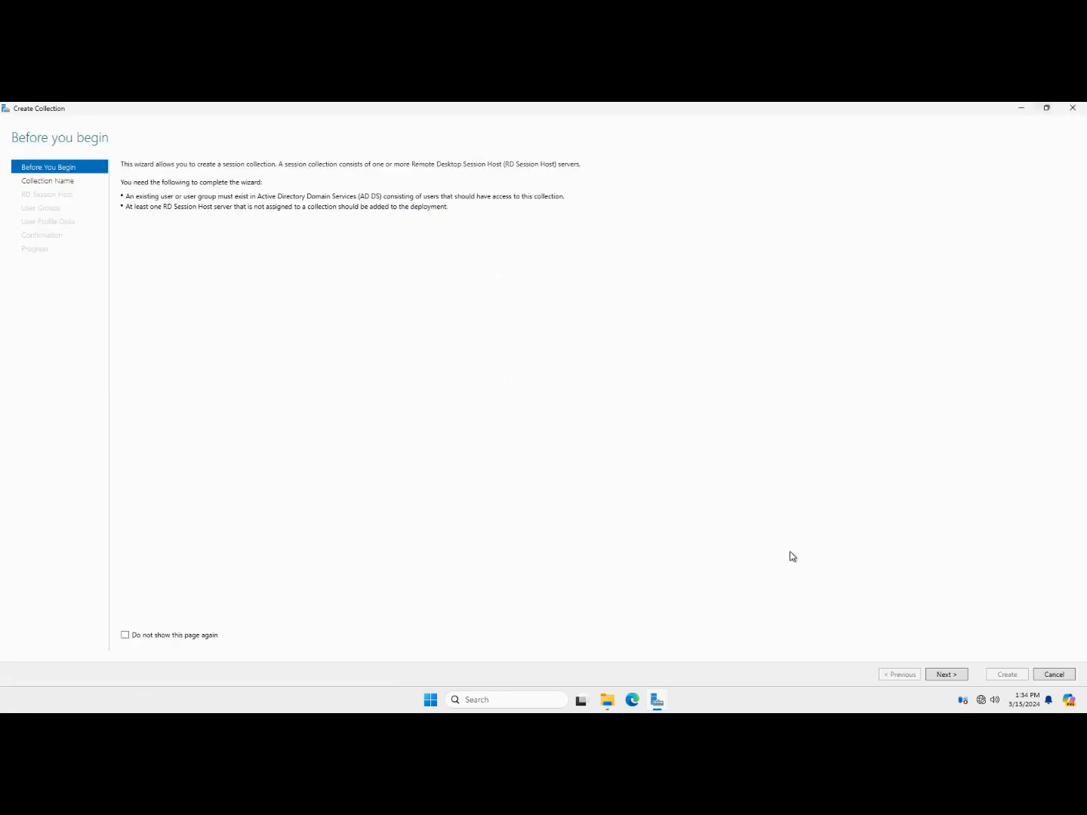
{"action": "left_click", "coordinate": [945, 674]}
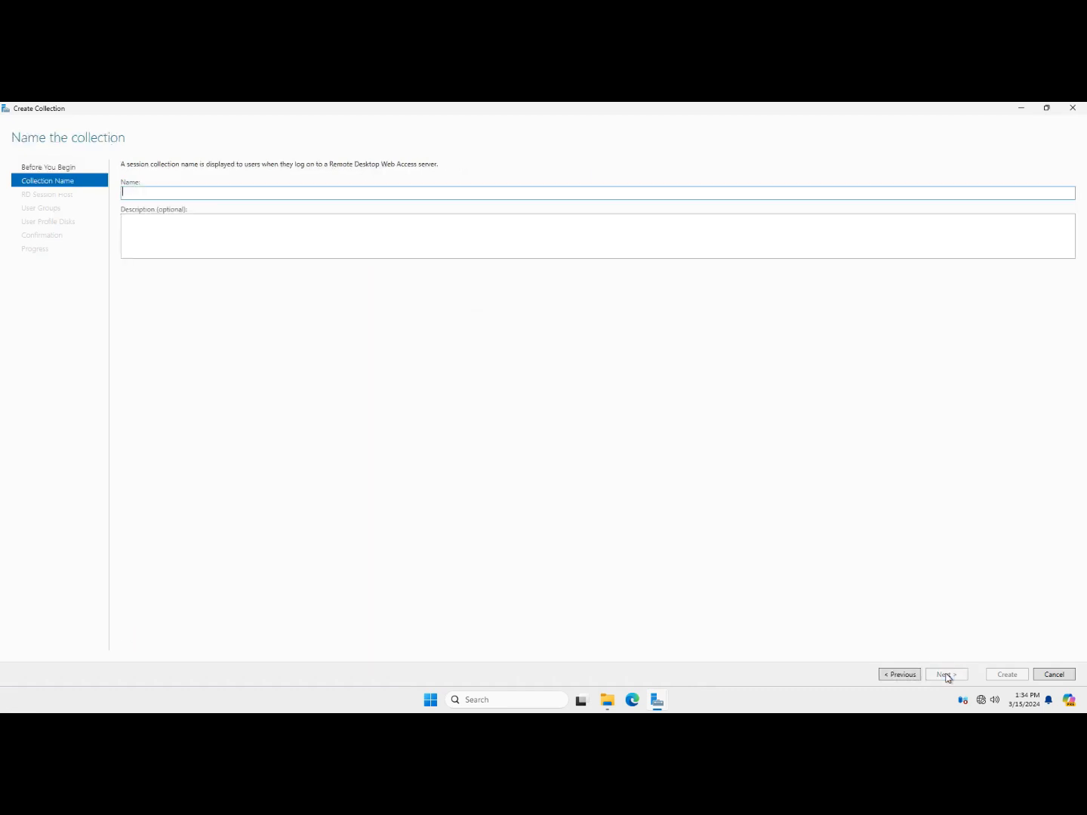
{"action": "type", "text": "Collection1"}
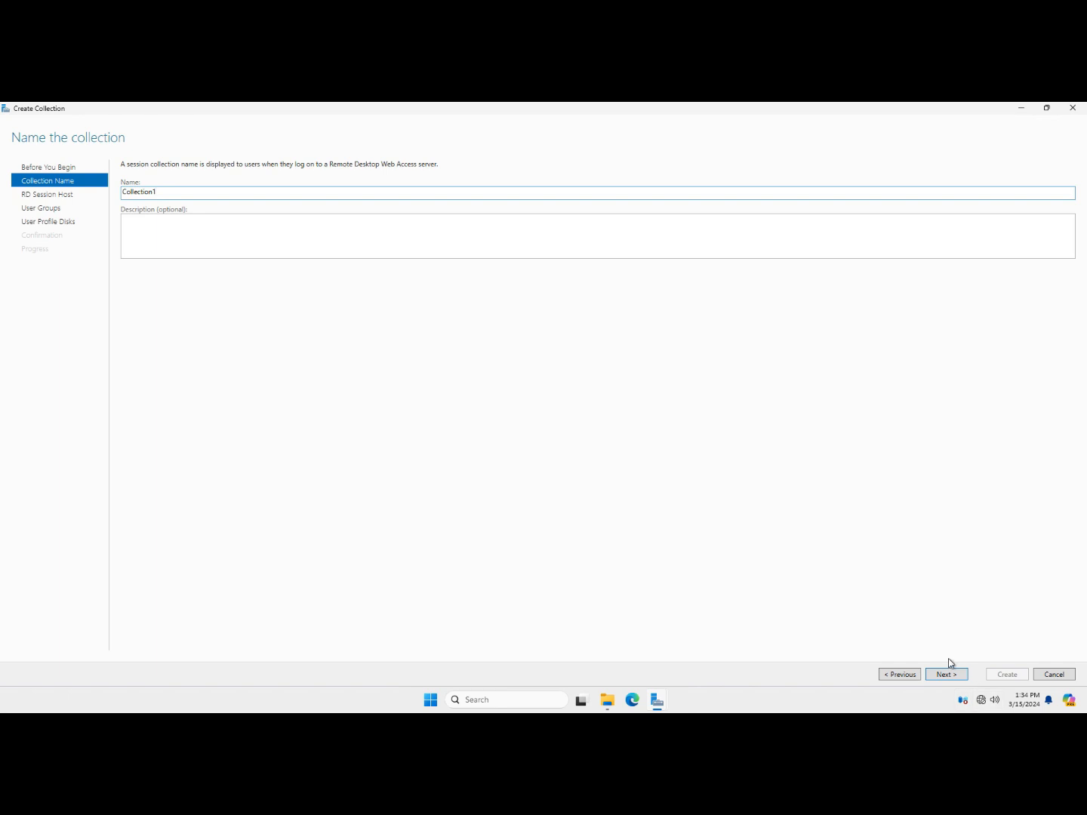
{"action": "left_click", "coordinate": [942, 676]}
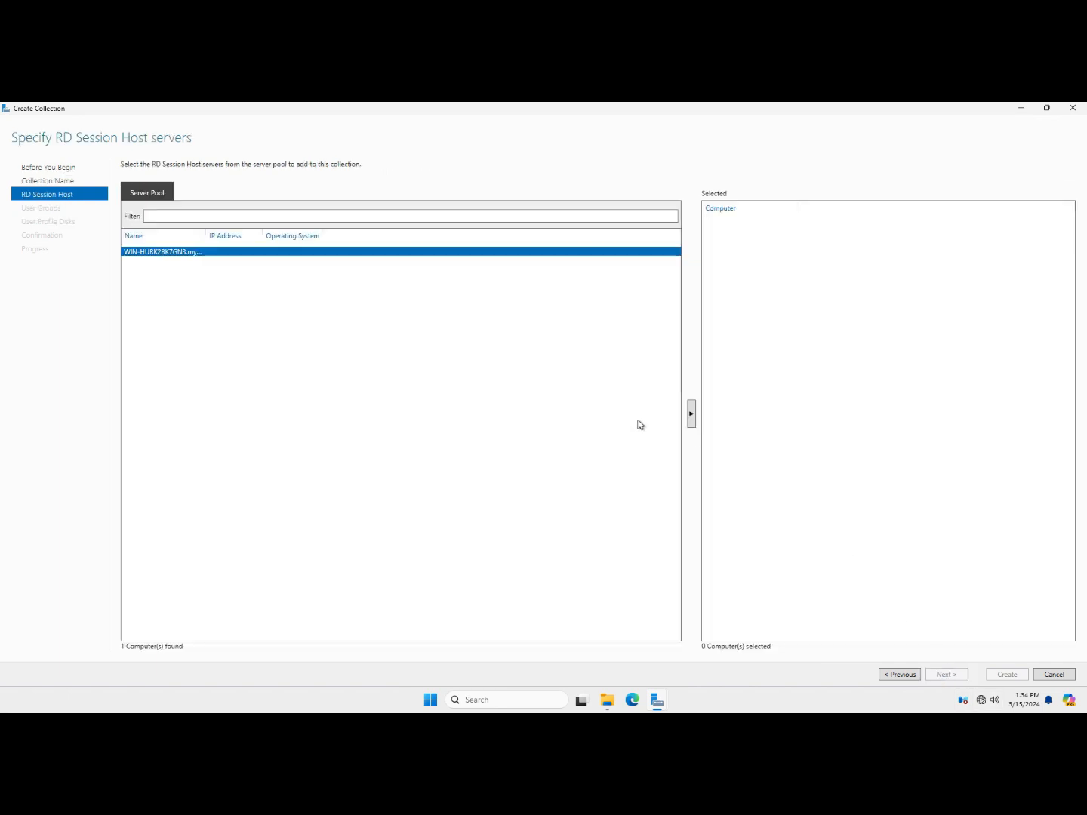
Add the server as session host, keep Domain Users, disable user profile disks, and create
{"action": "left_click", "coordinate": [692, 414]}
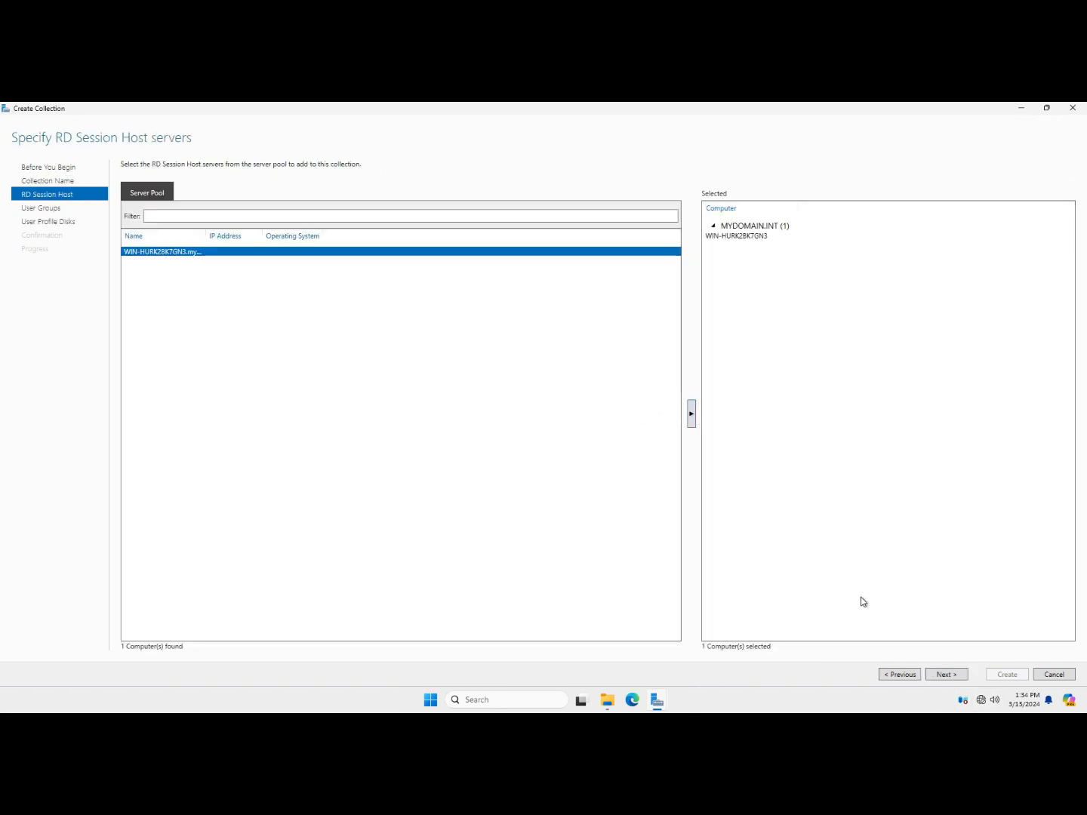
{"action": "left_click", "coordinate": [943, 675]}
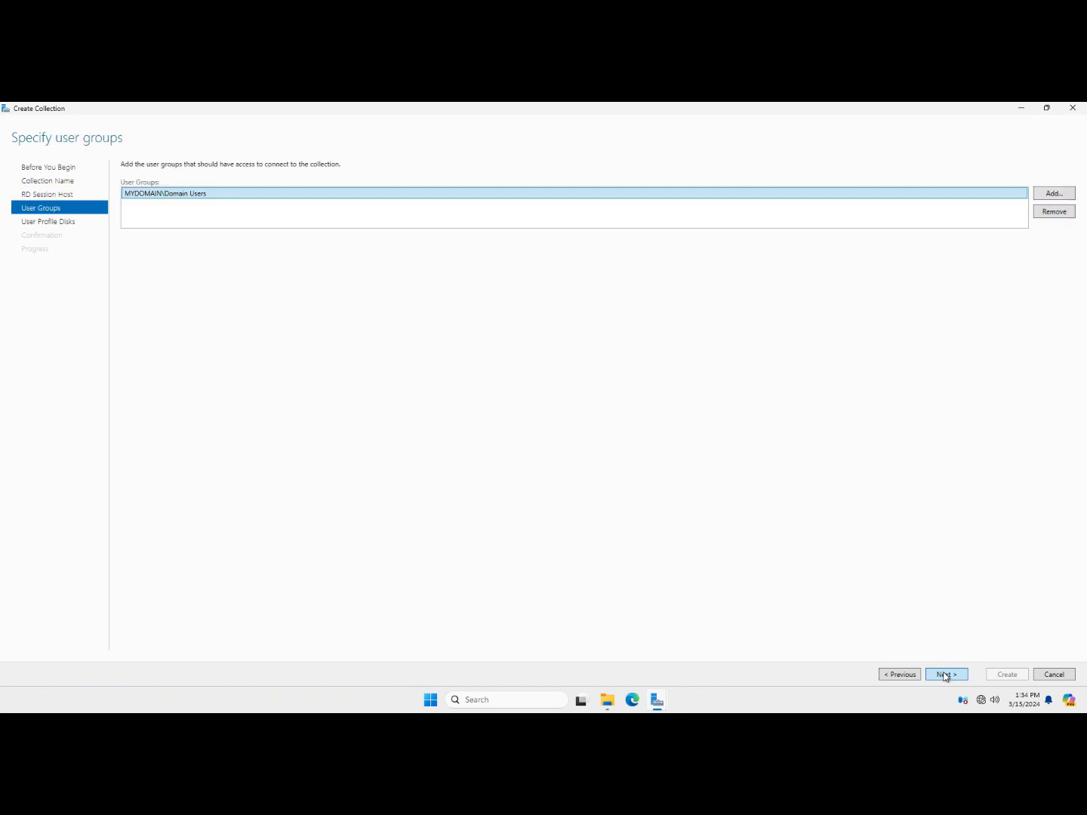
{"action": "left_click", "coordinate": [943, 675]}
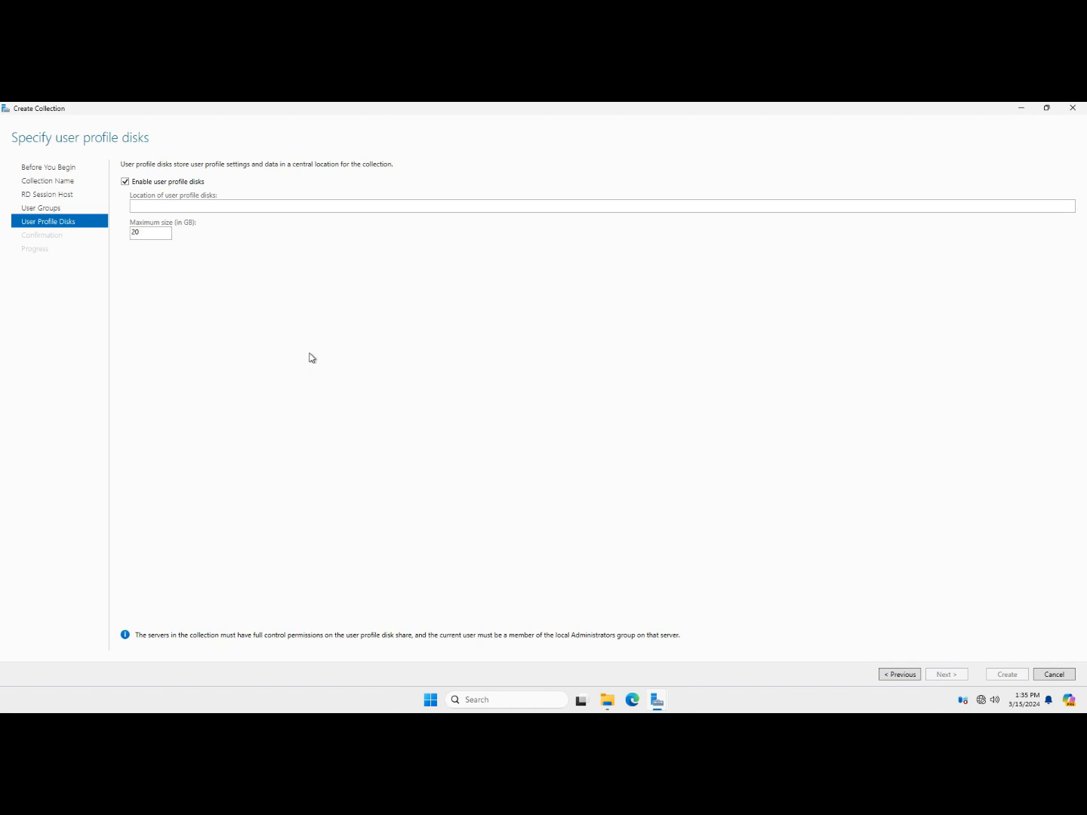
{"action": "left_click", "coordinate": [192, 182]}
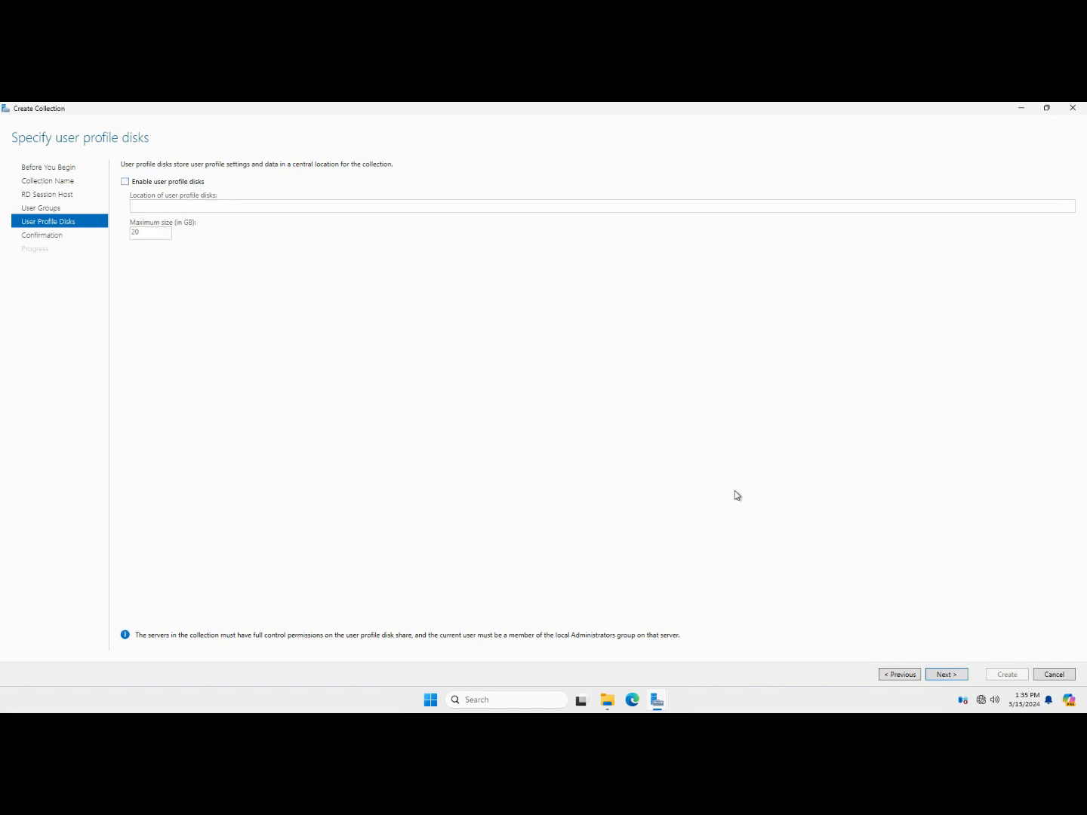
{"action": "left_click", "coordinate": [947, 675]}
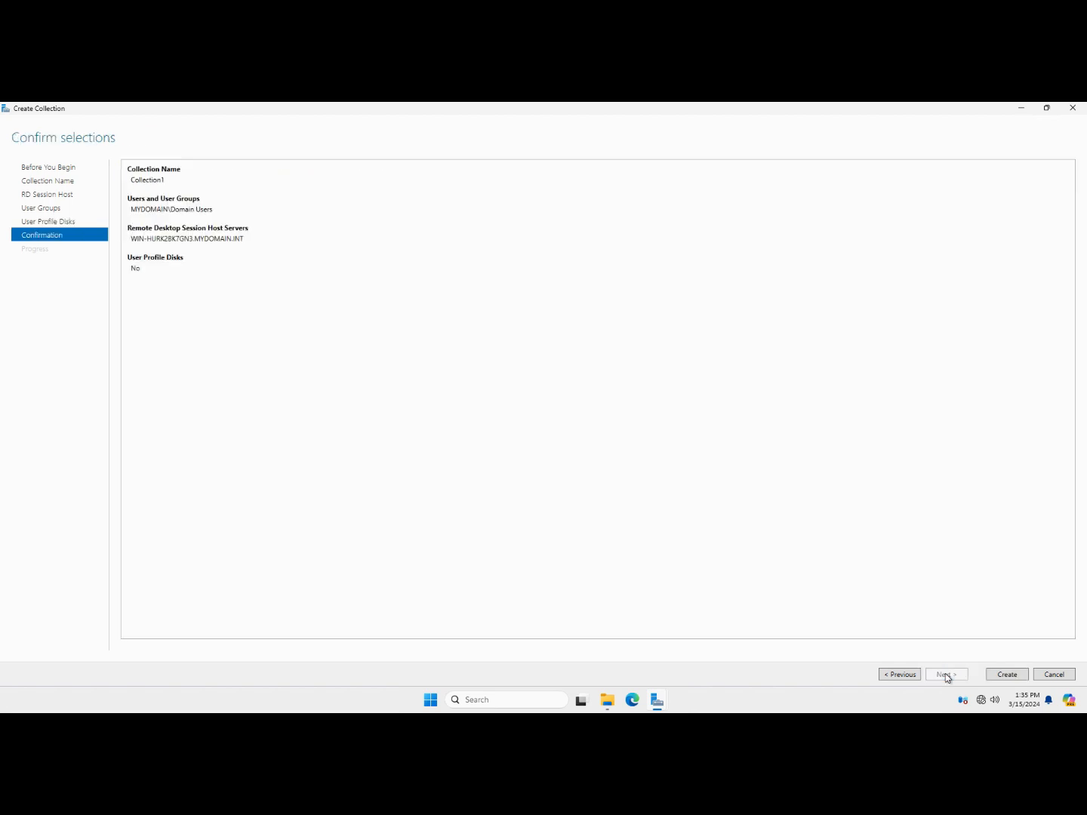
{"action": "left_click", "coordinate": [1006, 675]}
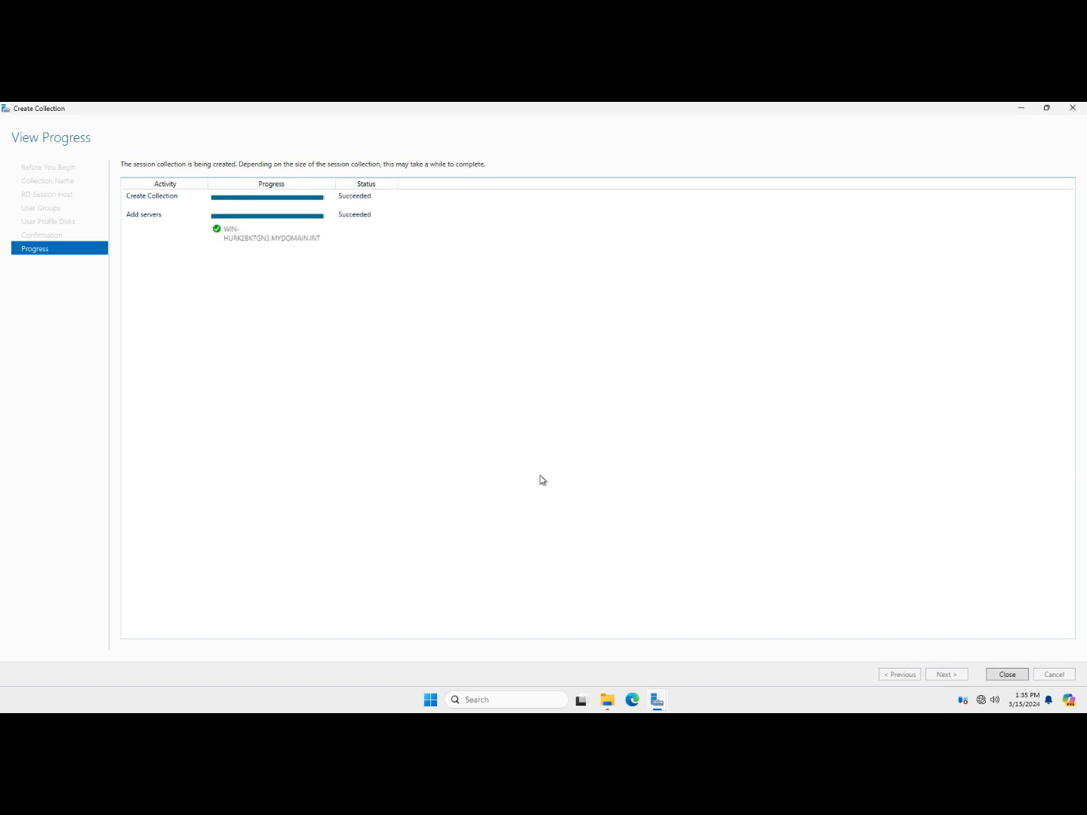
{"action": "left_click", "coordinate": [1006, 674]}
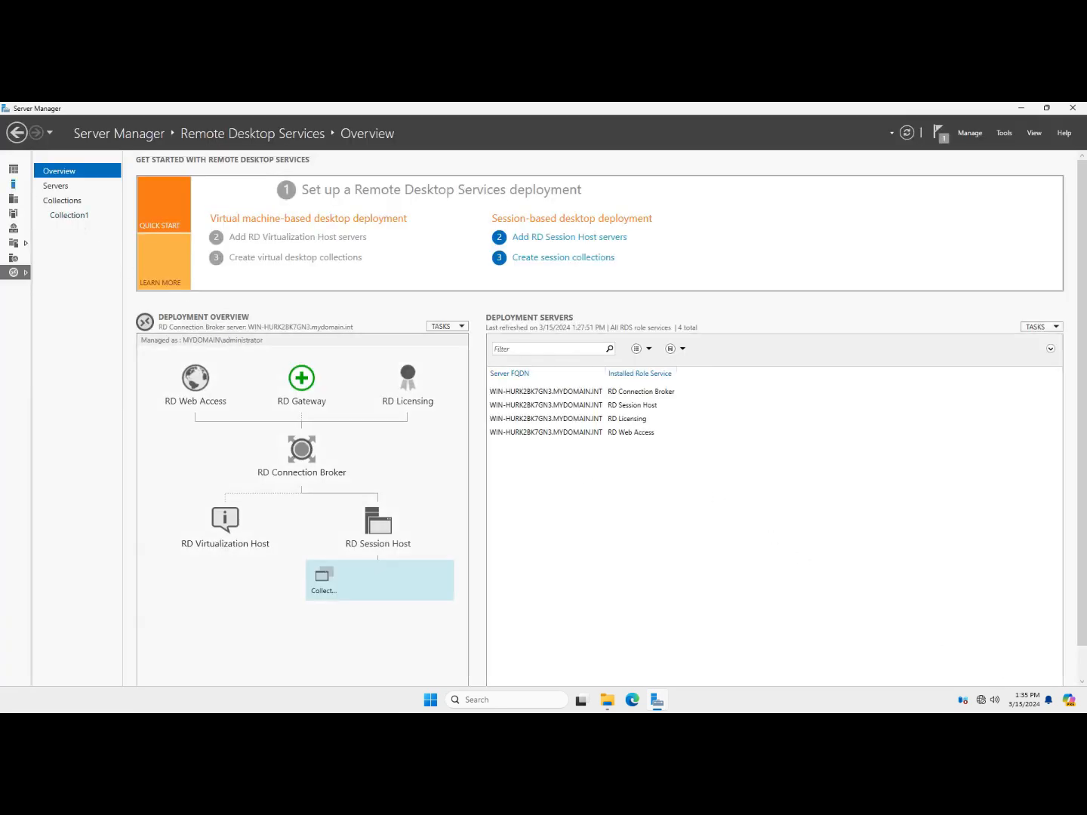
Open Collection1 and launch the Publish RemoteApp Programs wizard
{"action": "left_click", "coordinate": [76, 217]}
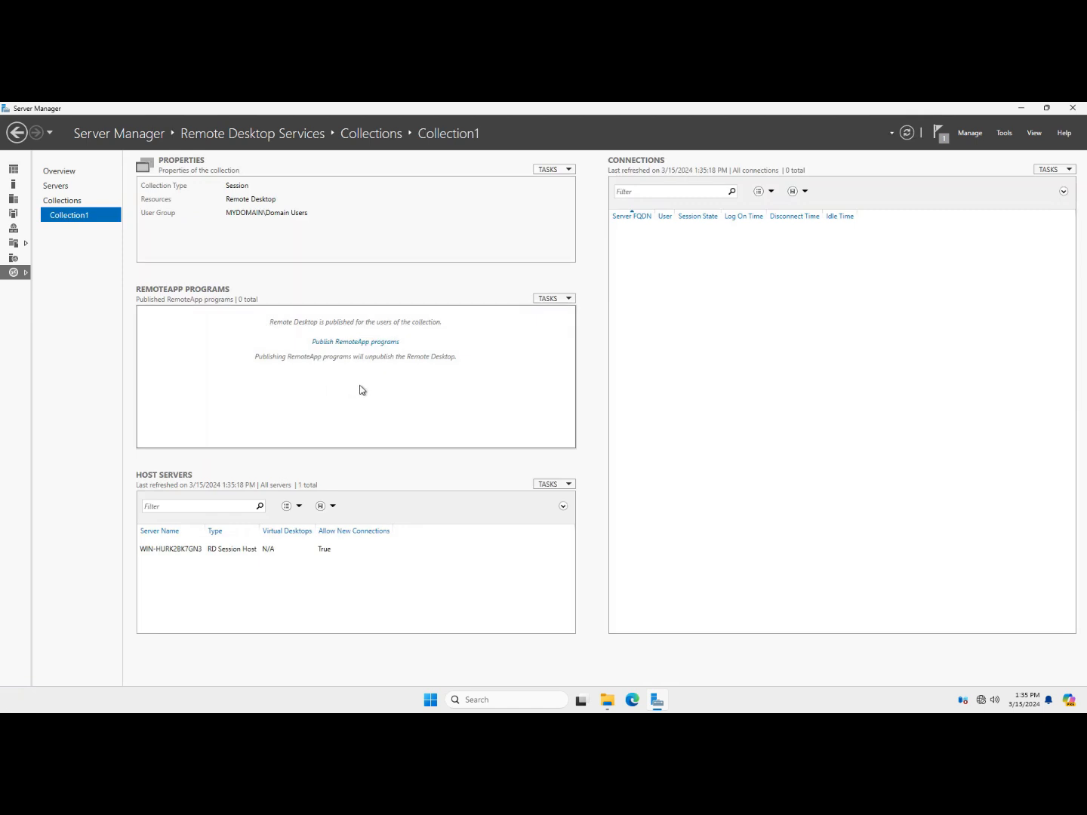
{"action": "left_click", "coordinate": [379, 343]}
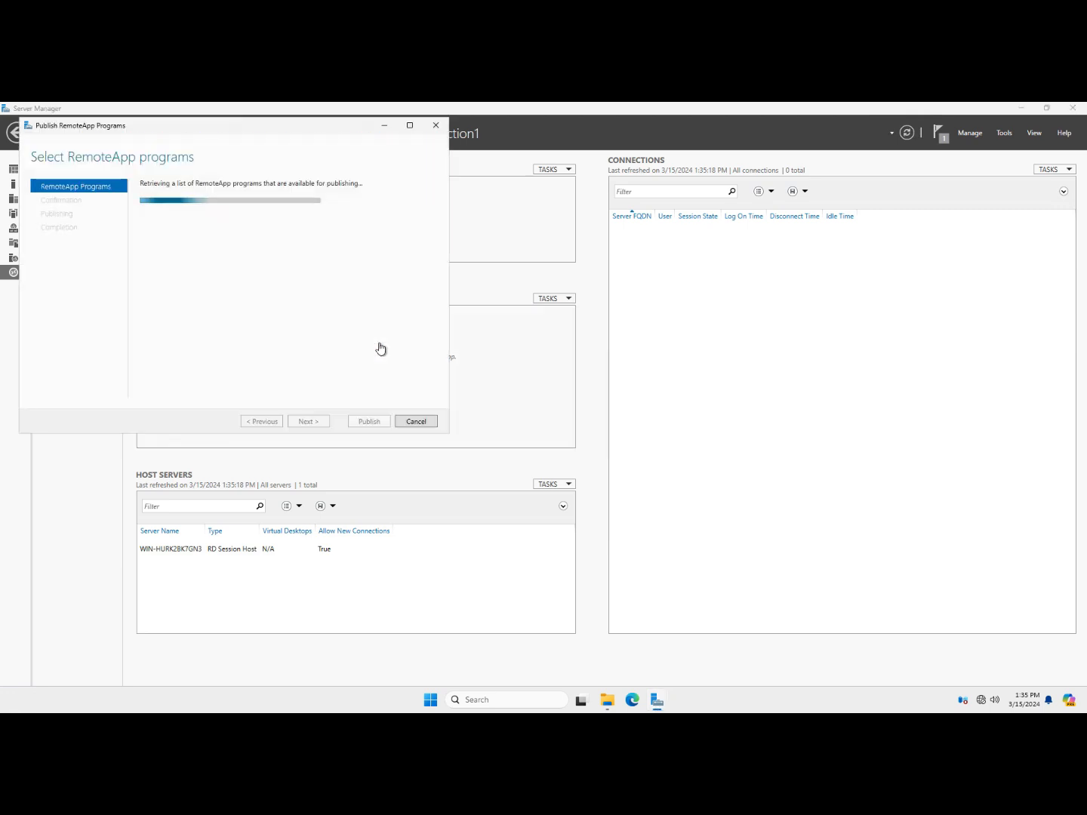
{"action": "left_click_drag", "start_coordinate": [308, 129], "coordinate": [323, 140]}
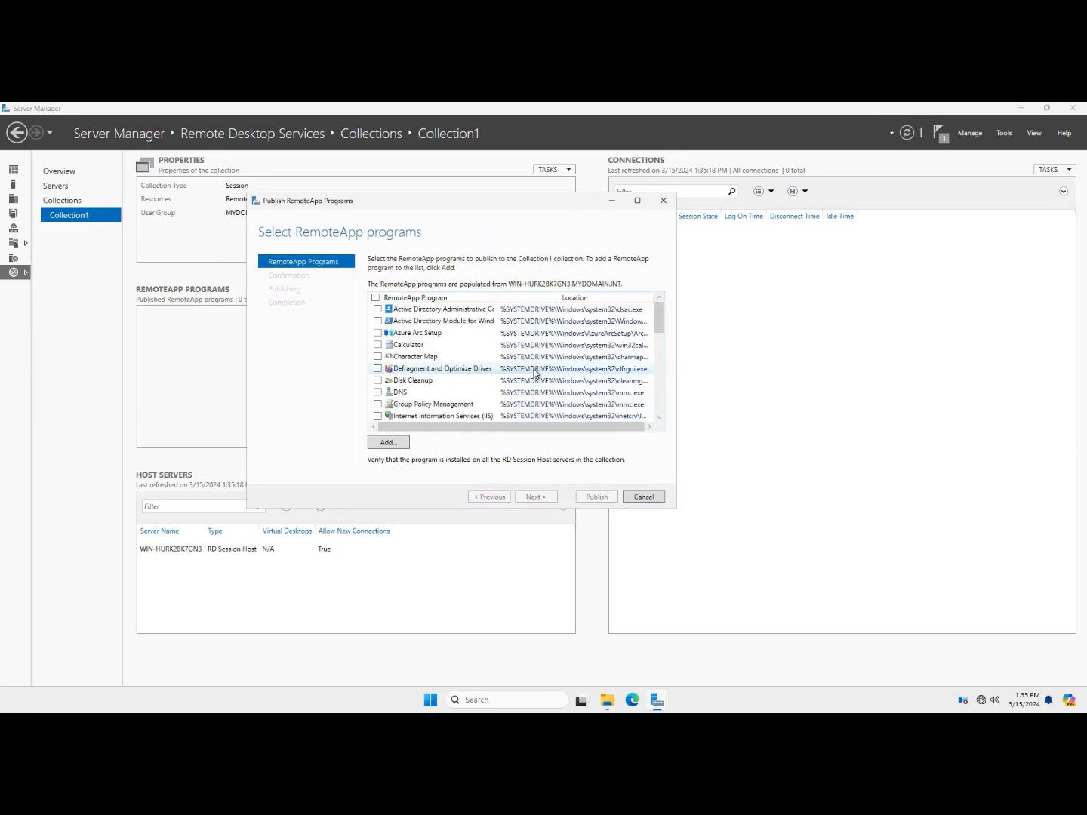
{"action": "left_click", "coordinate": [400, 442]}
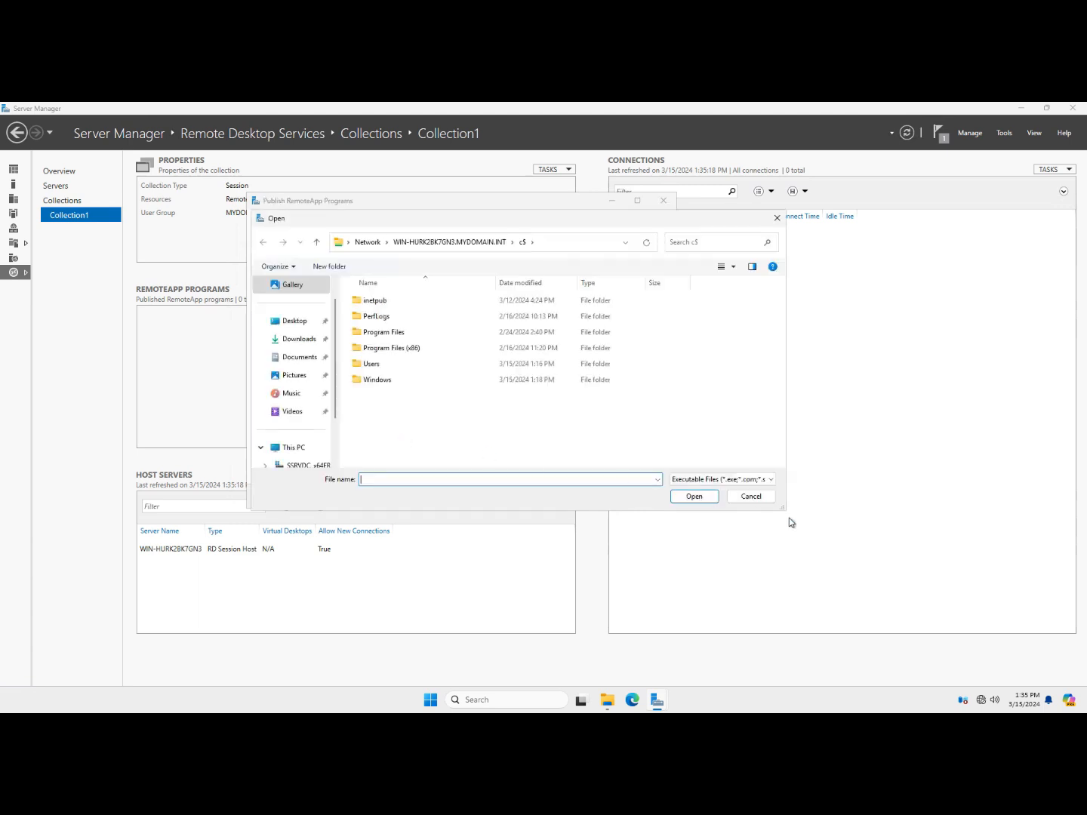
{"action": "left_click", "coordinate": [742, 497]}
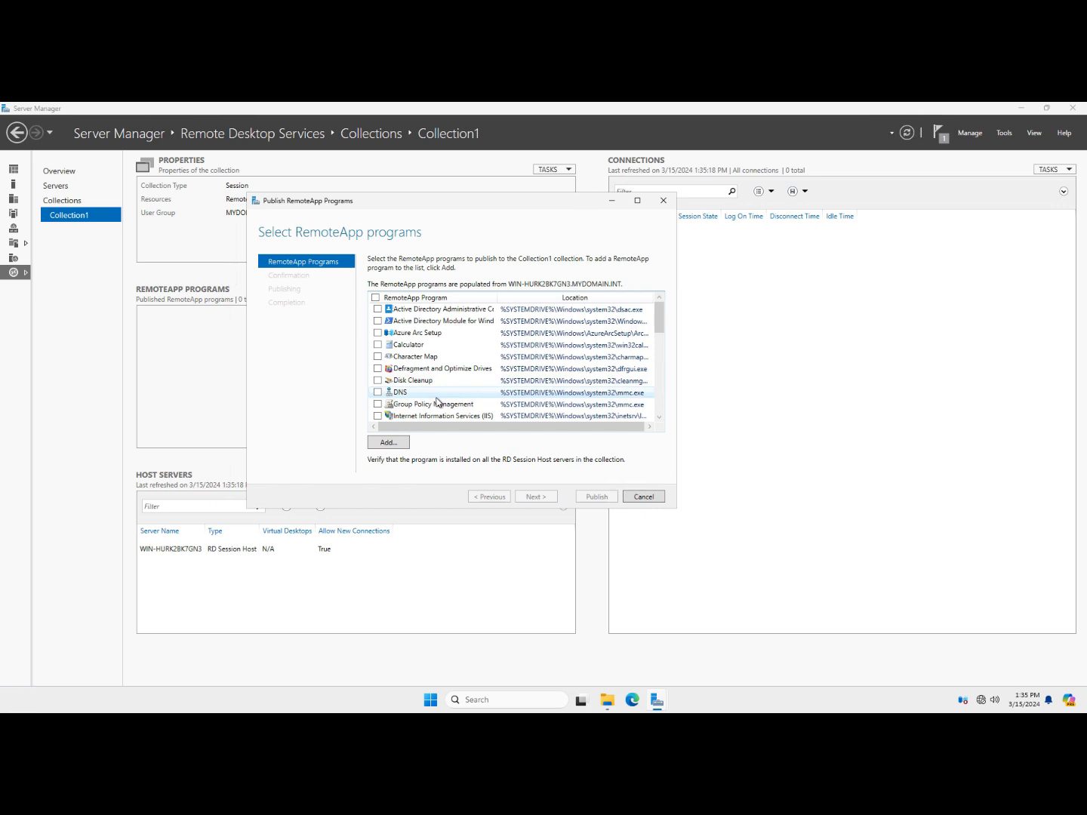
Select Calculator, Notepad and Snipping Tool and publish them to Collection1
{"action": "left_click", "coordinate": [377, 345]}
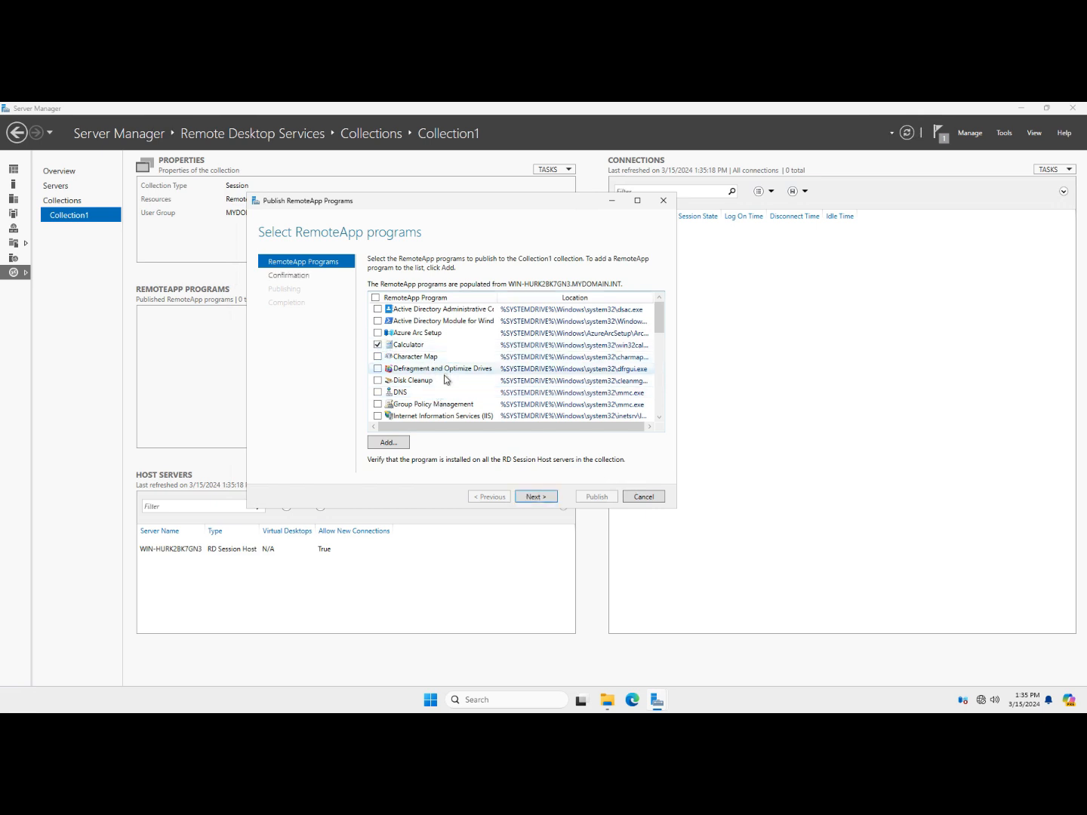
{"action": "scroll", "coordinate": [446, 380], "scroll_direction": "down", "scroll_amount": 2}
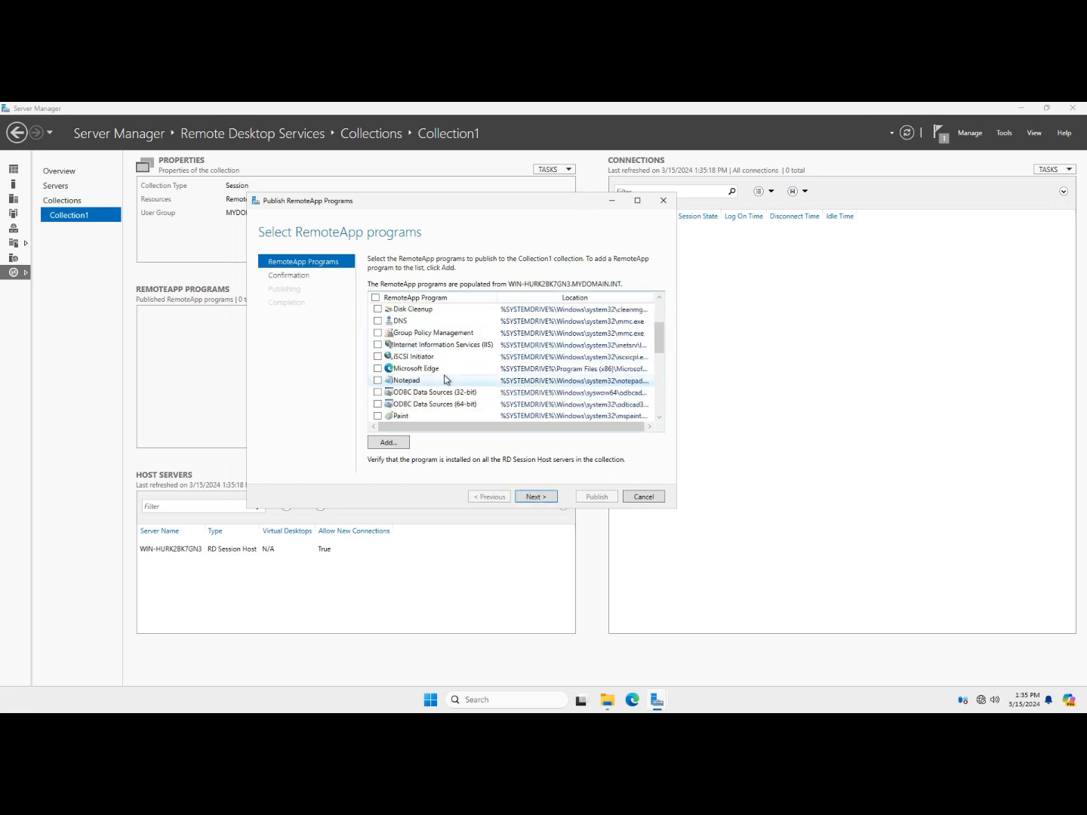
{"action": "left_click", "coordinate": [378, 382]}
{"action": "scroll", "coordinate": [479, 379], "scroll_direction": "down", "scroll_amount": 3}
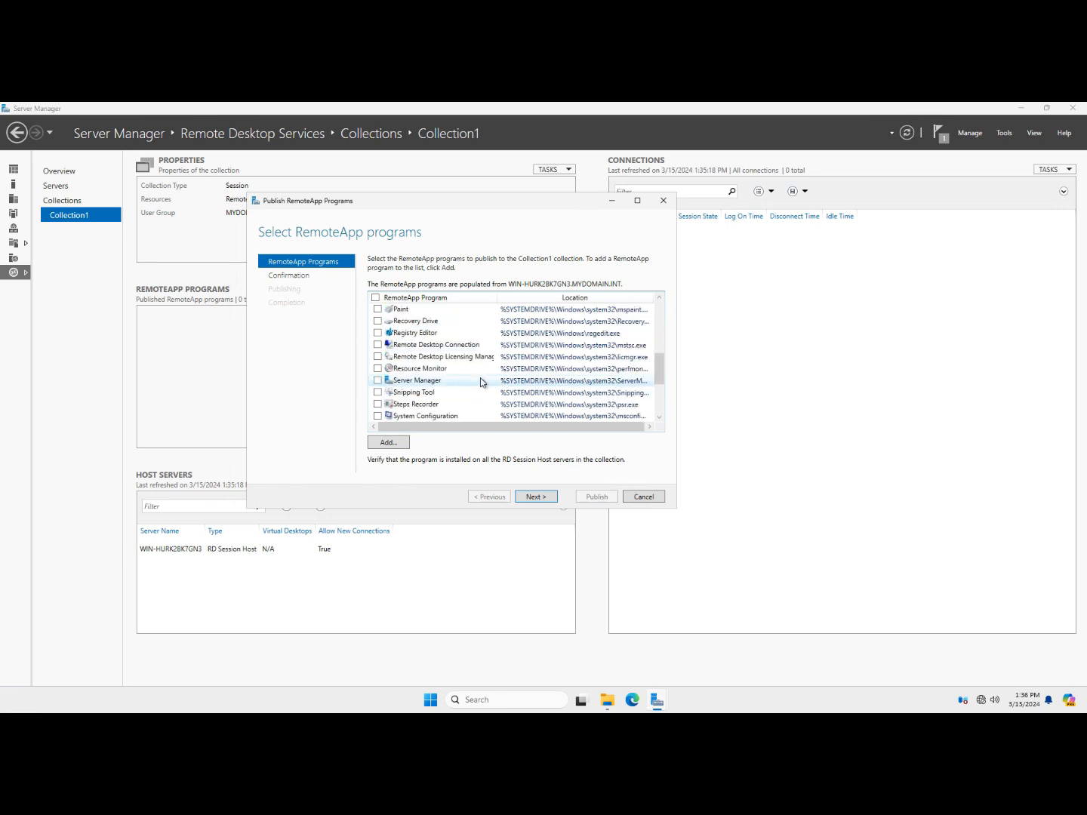
{"action": "scroll", "coordinate": [480, 381], "scroll_direction": "down", "scroll_amount": 3}
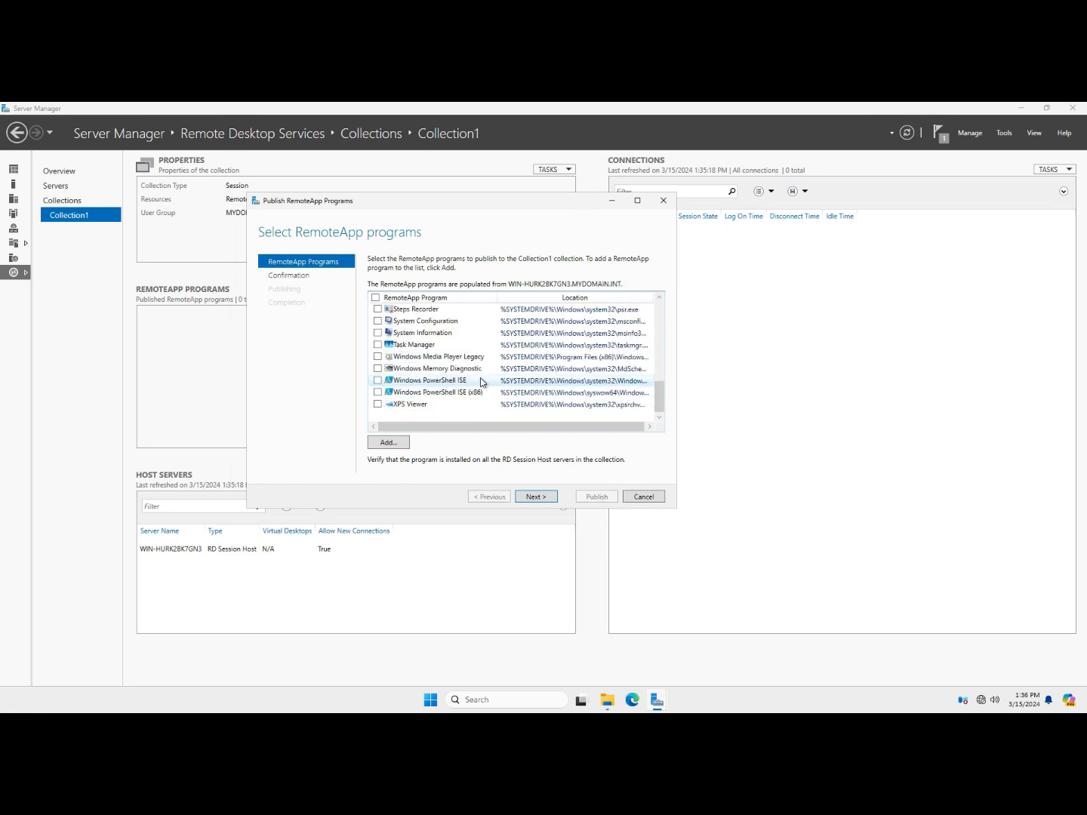
{"action": "scroll", "coordinate": [481, 382], "scroll_direction": "up", "scroll_amount": 1}
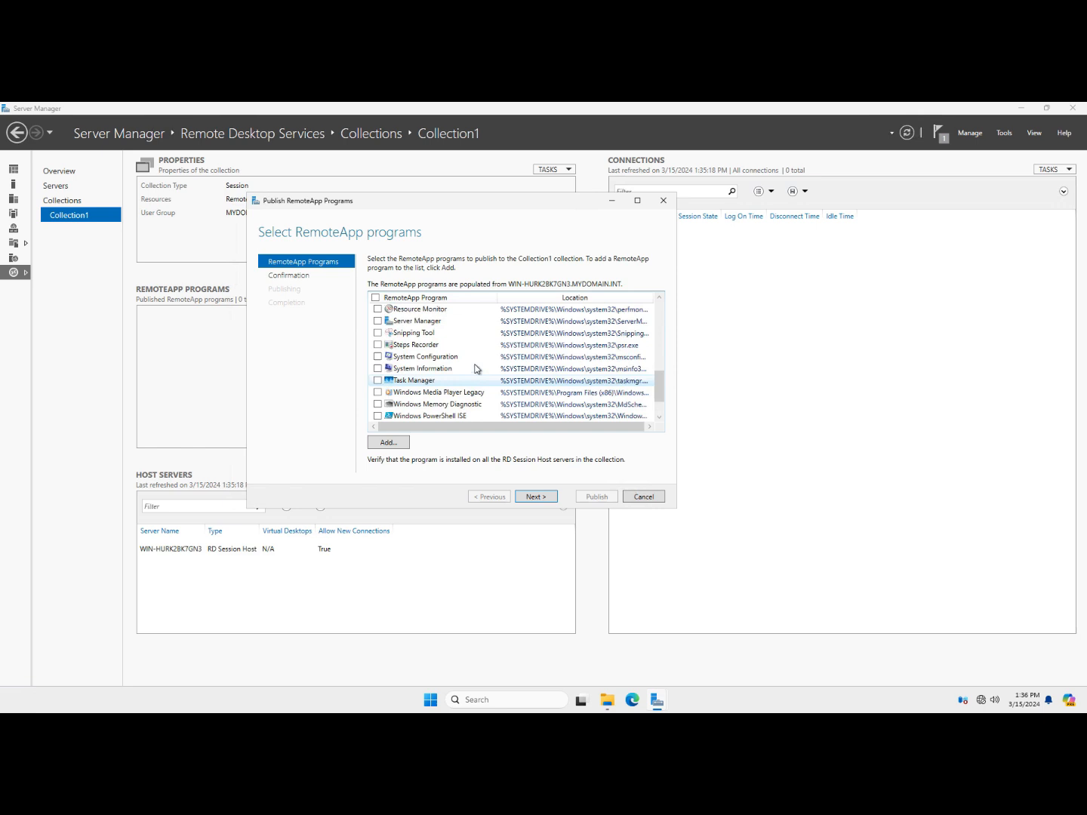
{"action": "left_click", "coordinate": [378, 332]}
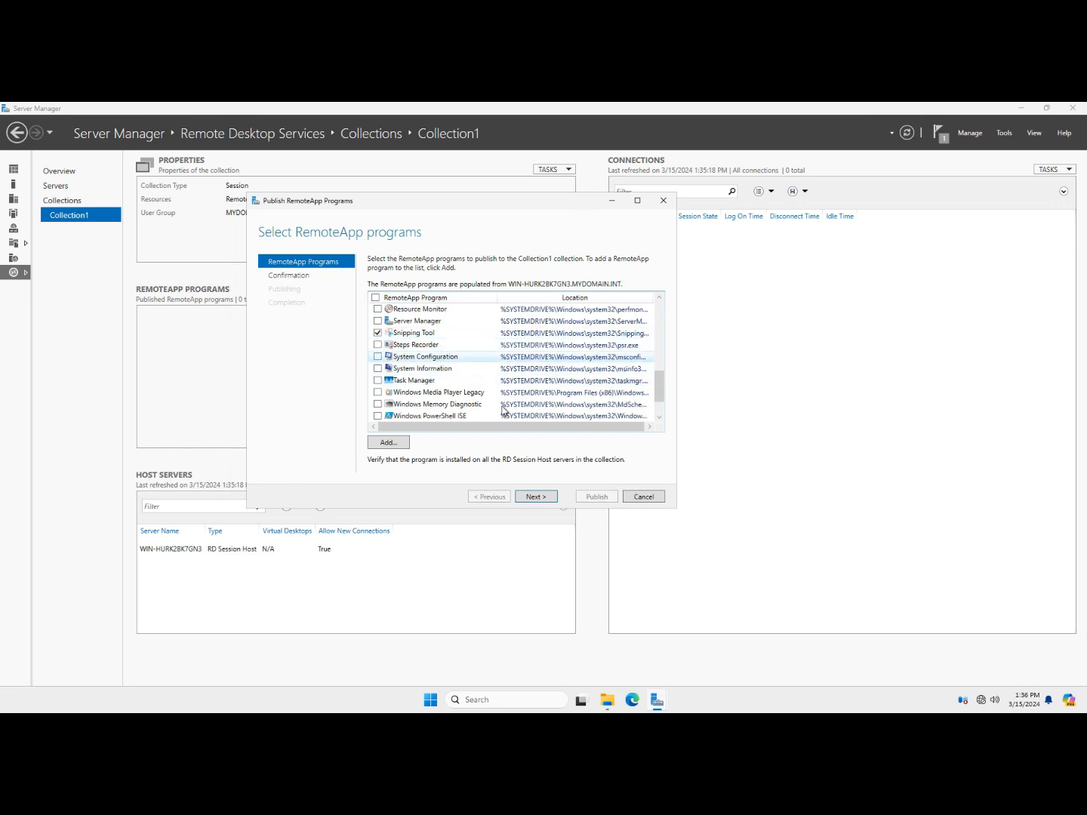
{"action": "left_click", "coordinate": [536, 497]}
{"action": "left_click", "coordinate": [595, 497]}
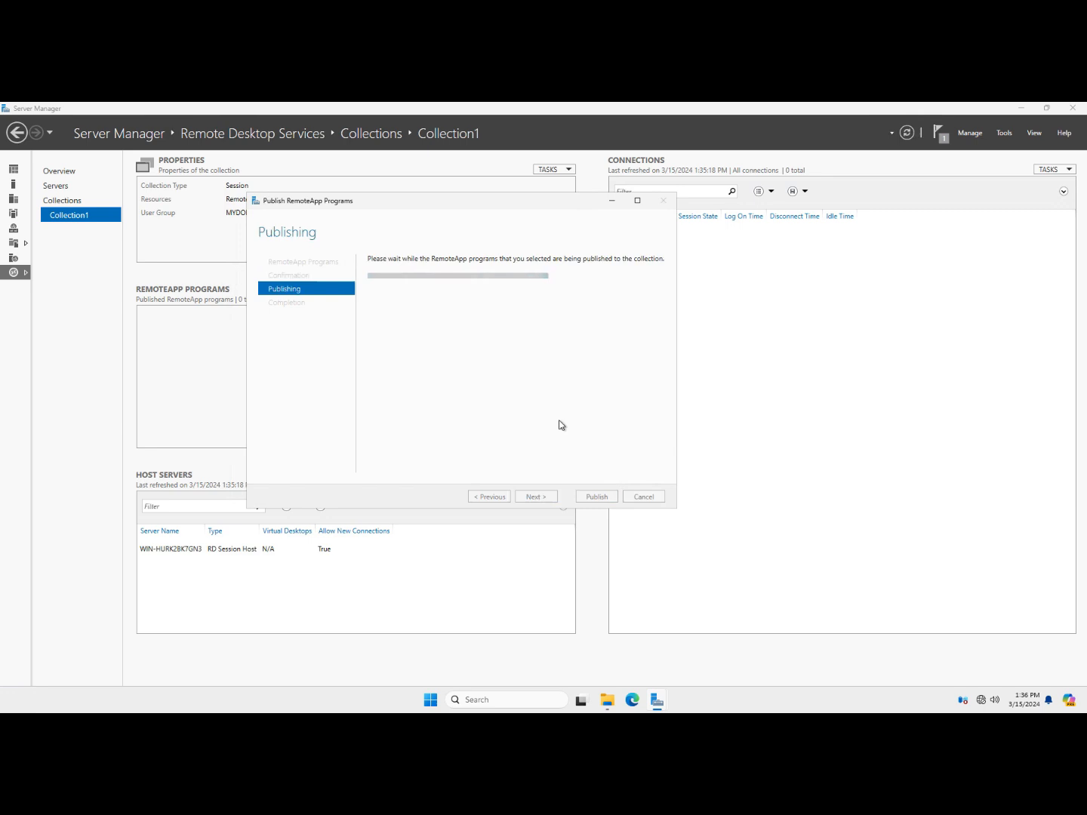
{"action": "left_click", "coordinate": [592, 497]}
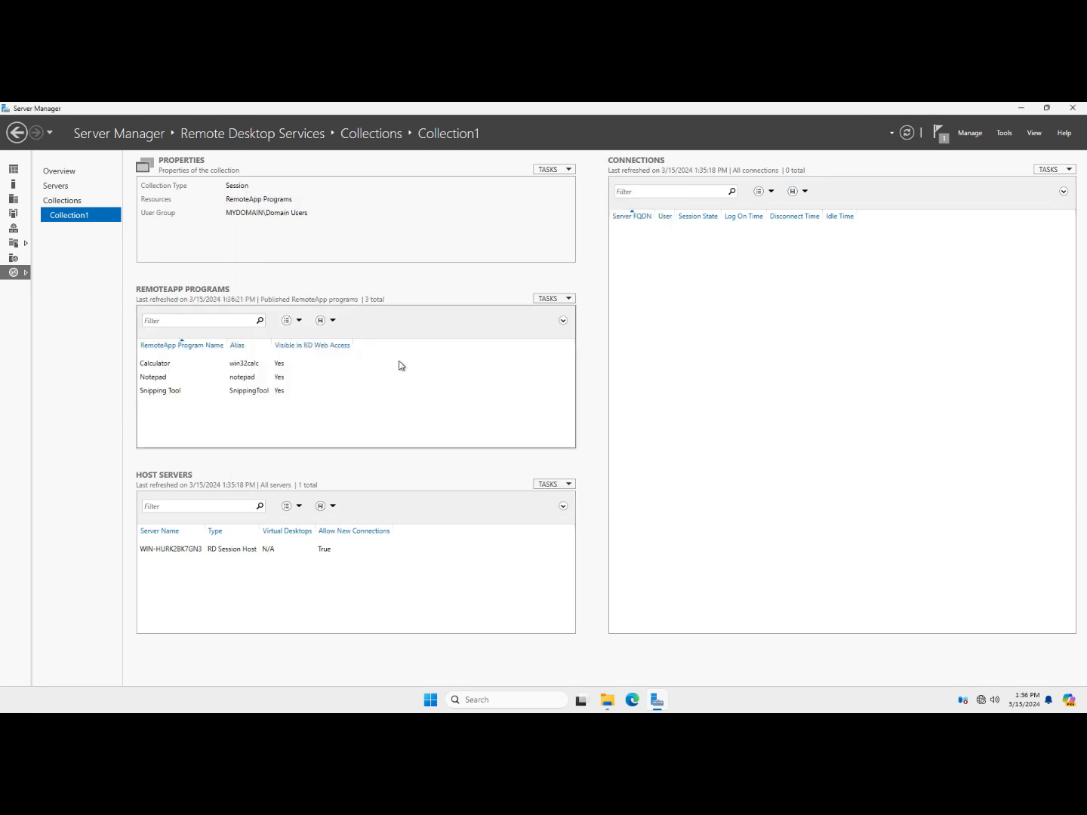
{"action": "left_click", "coordinate": [549, 301]}
Publish Remote Desktop Connection as a fourth RemoteApp in Collection1
{"action": "left_click", "coordinate": [551, 310]}
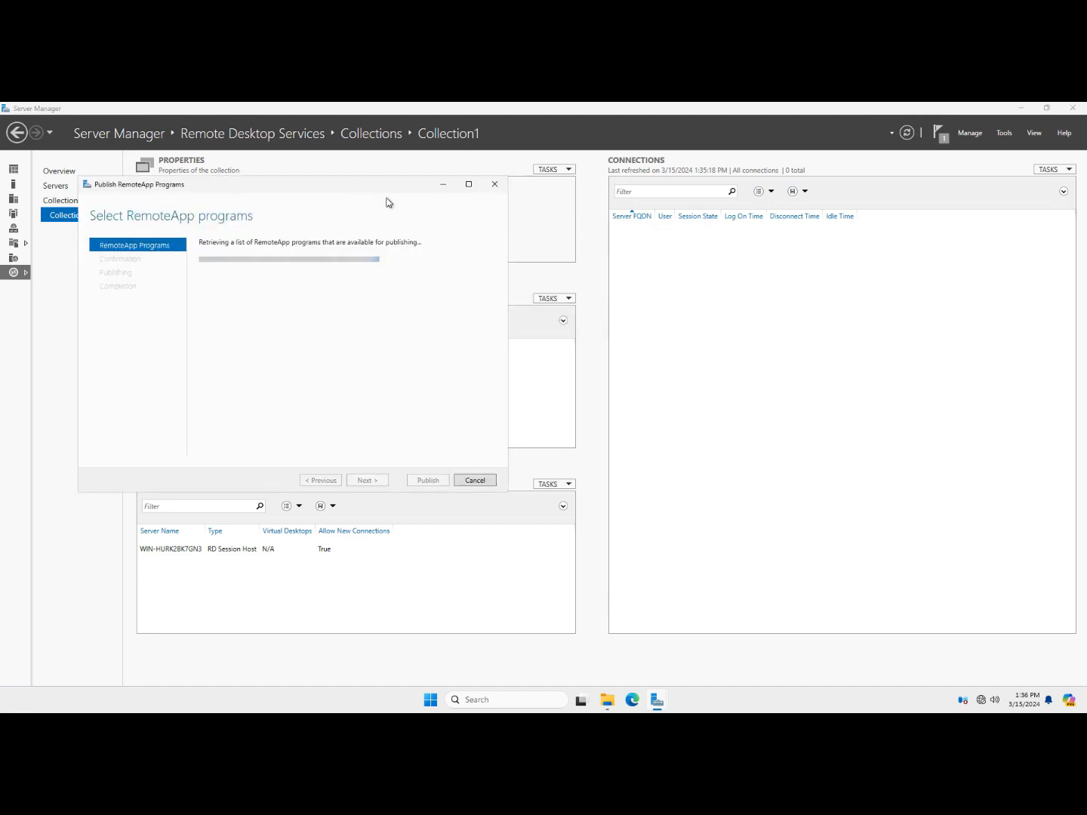
{"action": "left_click_drag", "start_coordinate": [360, 189], "coordinate": [593, 222]}
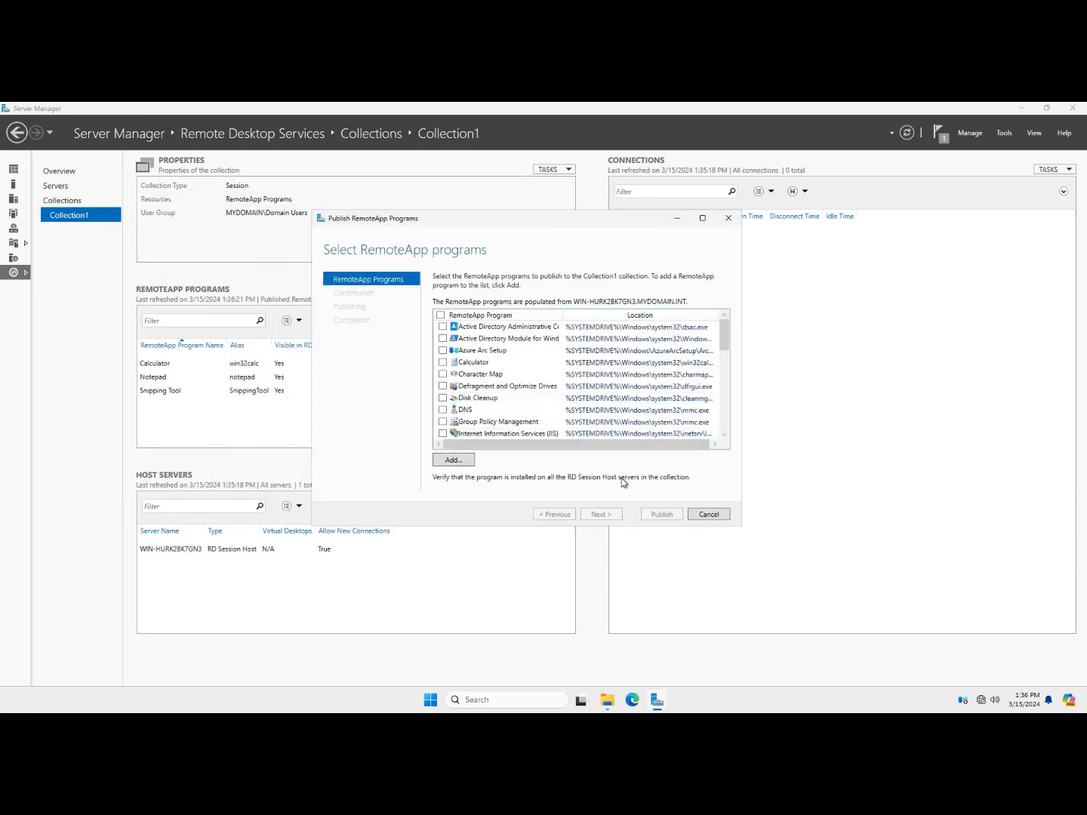
{"action": "scroll", "coordinate": [582, 425], "scroll_direction": "down", "scroll_amount": 5}
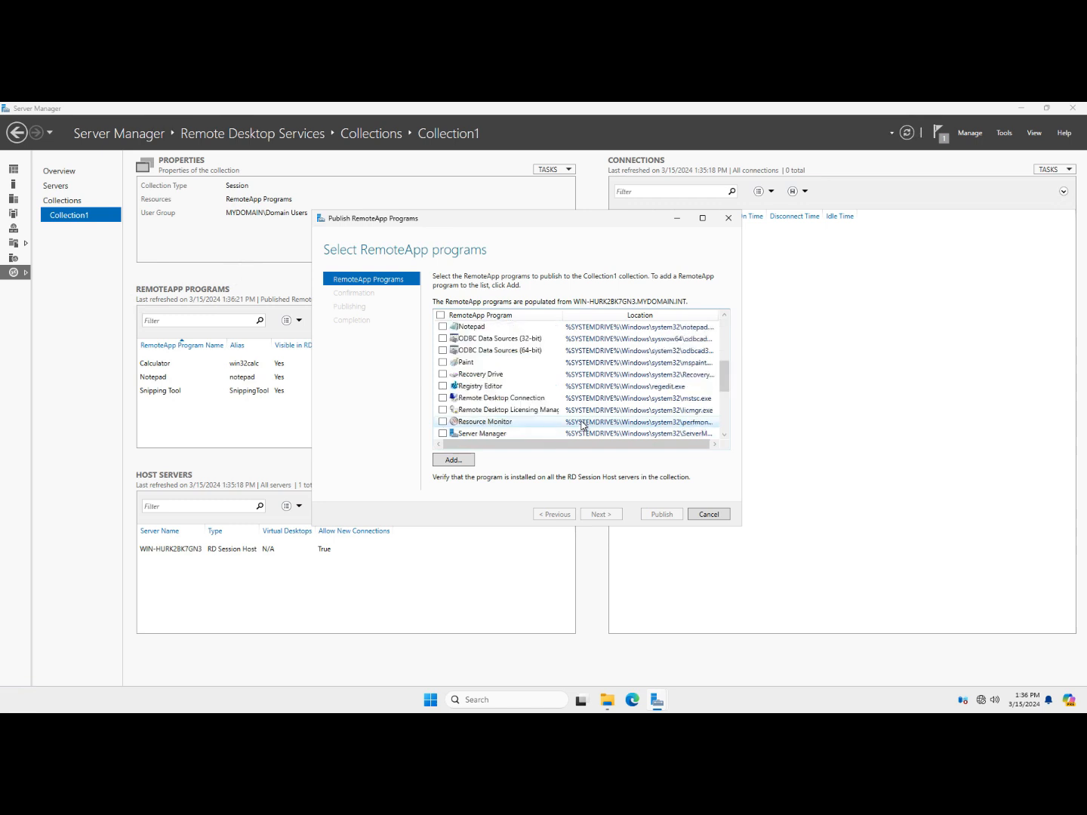
{"action": "scroll", "coordinate": [580, 422], "scroll_direction": "down", "scroll_amount": 1}
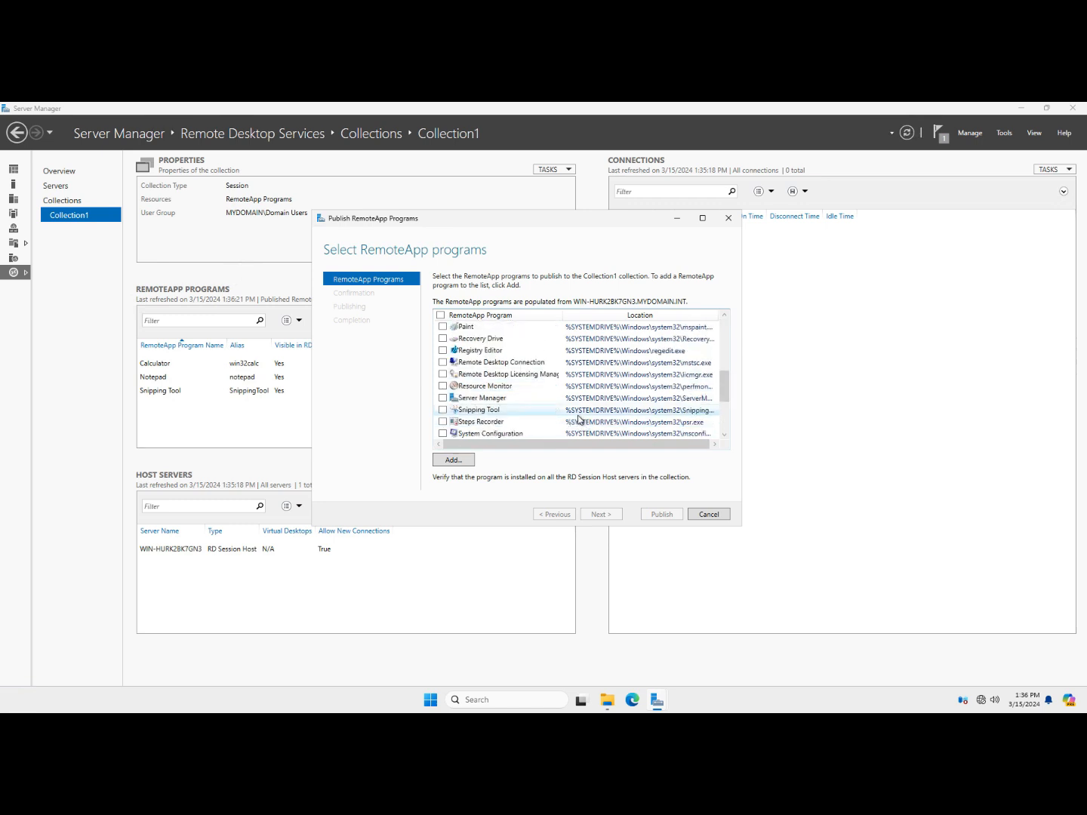
{"action": "scroll", "coordinate": [579, 420], "scroll_direction": "up", "scroll_amount": 1}
{"action": "left_click", "coordinate": [443, 398]}
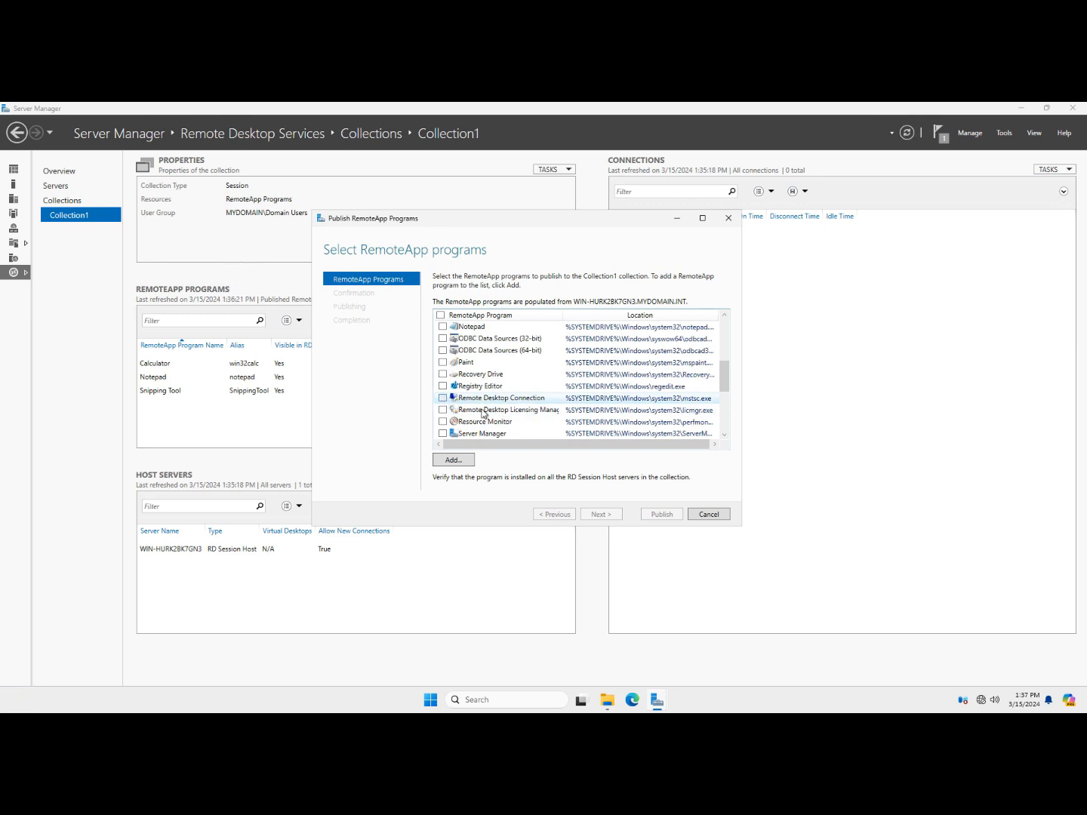
{"action": "left_click", "coordinate": [599, 514]}
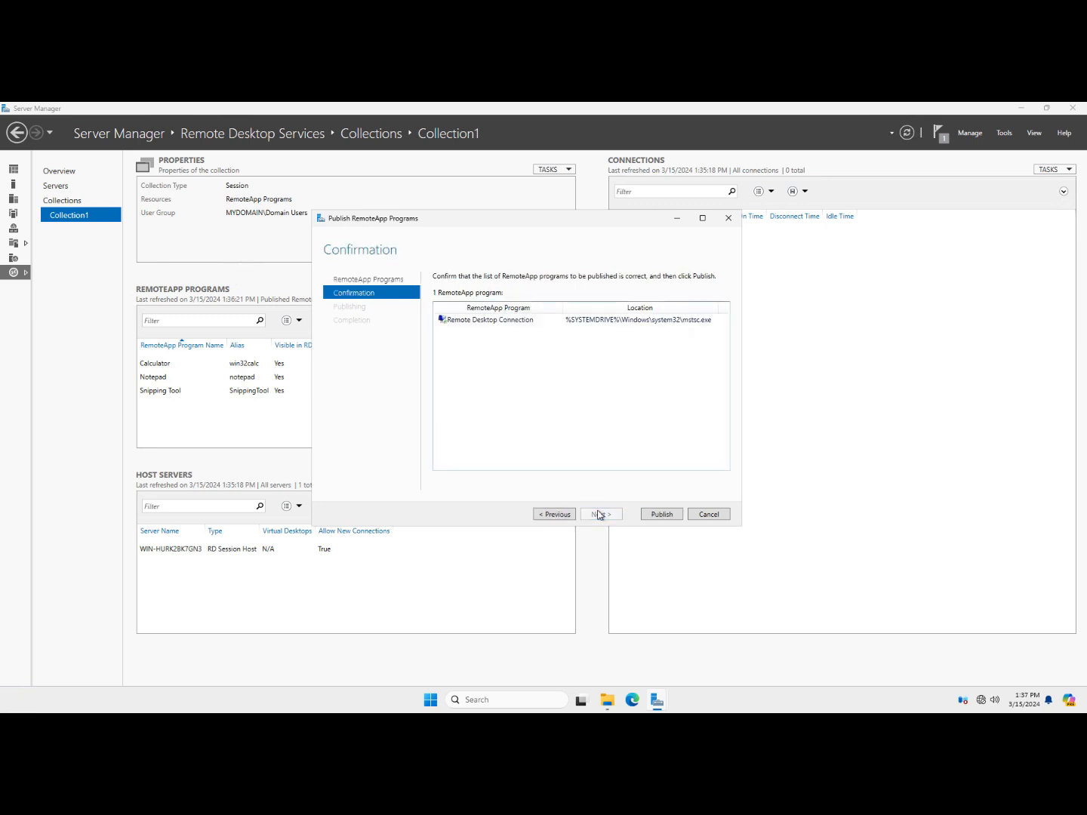
{"action": "left_click", "coordinate": [661, 514]}
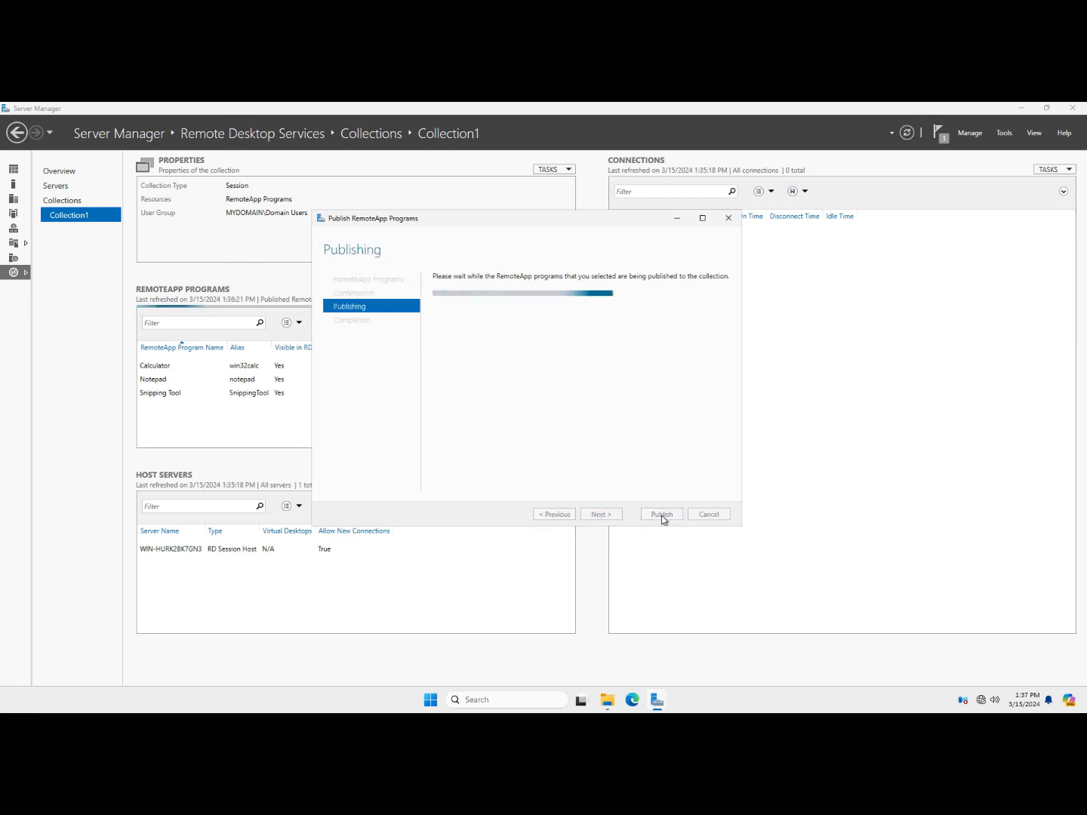
{"action": "left_click", "coordinate": [662, 515]}
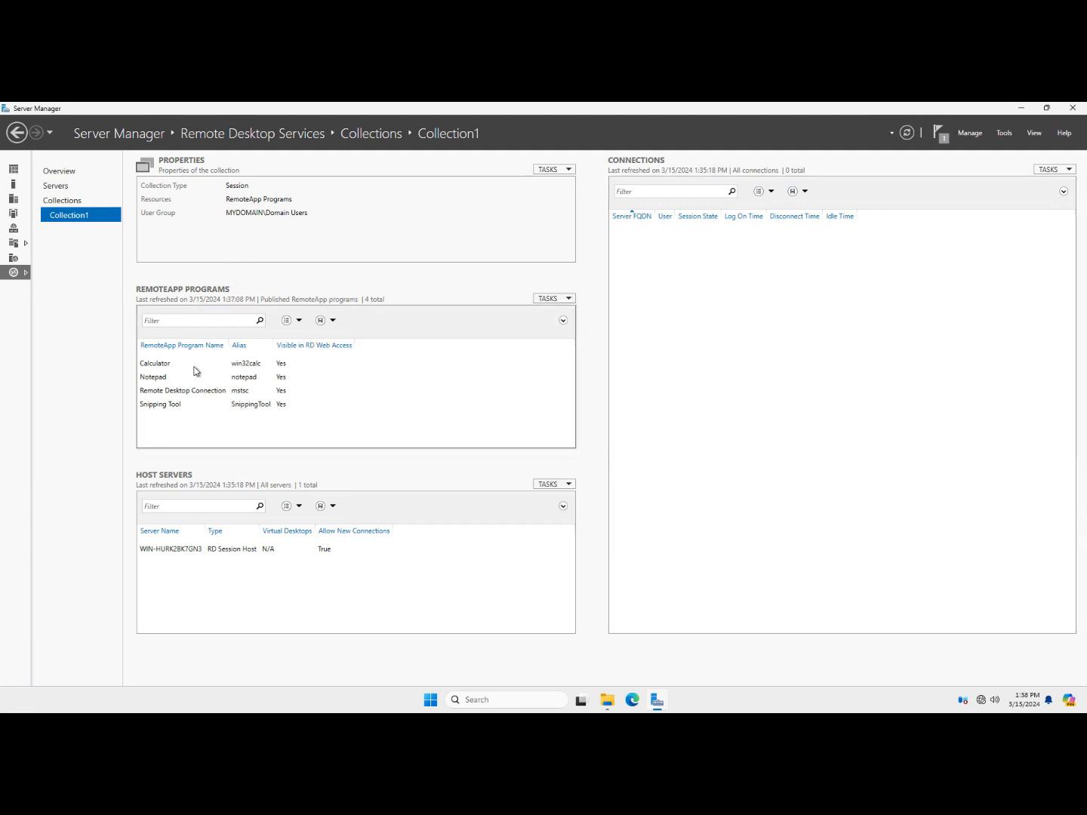
{"action": "left_click", "coordinate": [66, 172]}
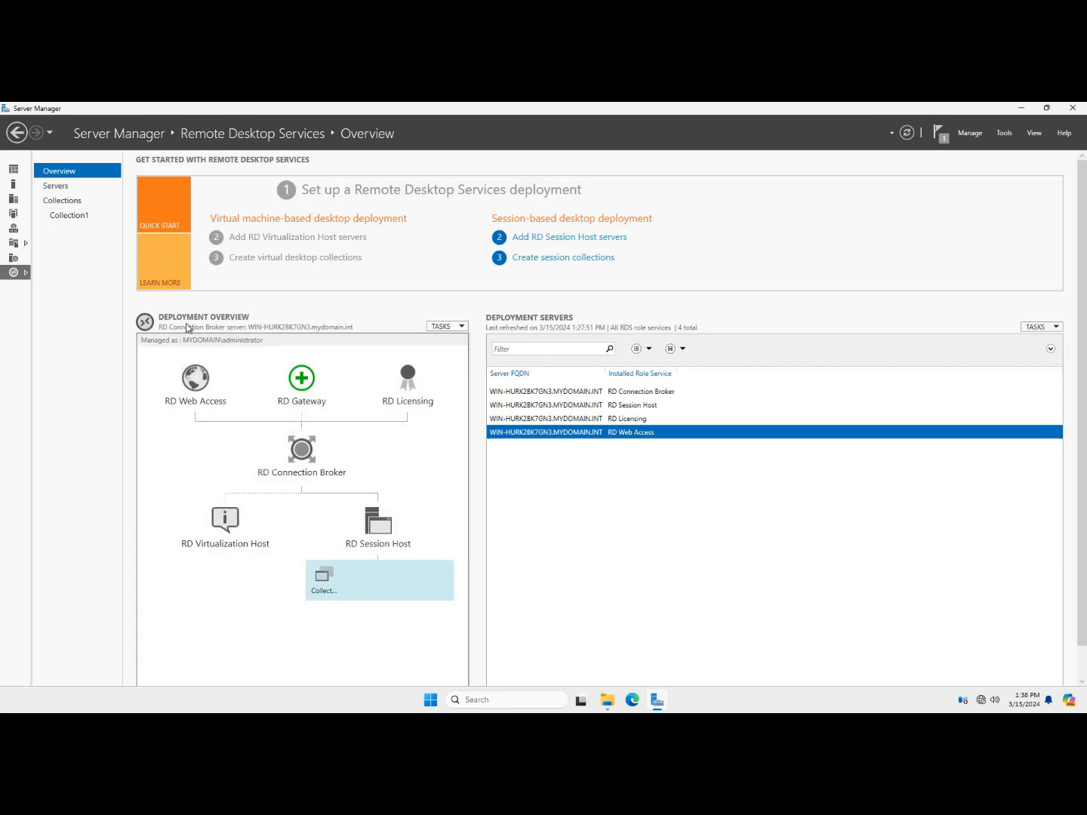
Open Edit Deployment Properties from the Deployment Overview tasks and maximize the dialog
{"action": "left_click", "coordinate": [446, 327]}
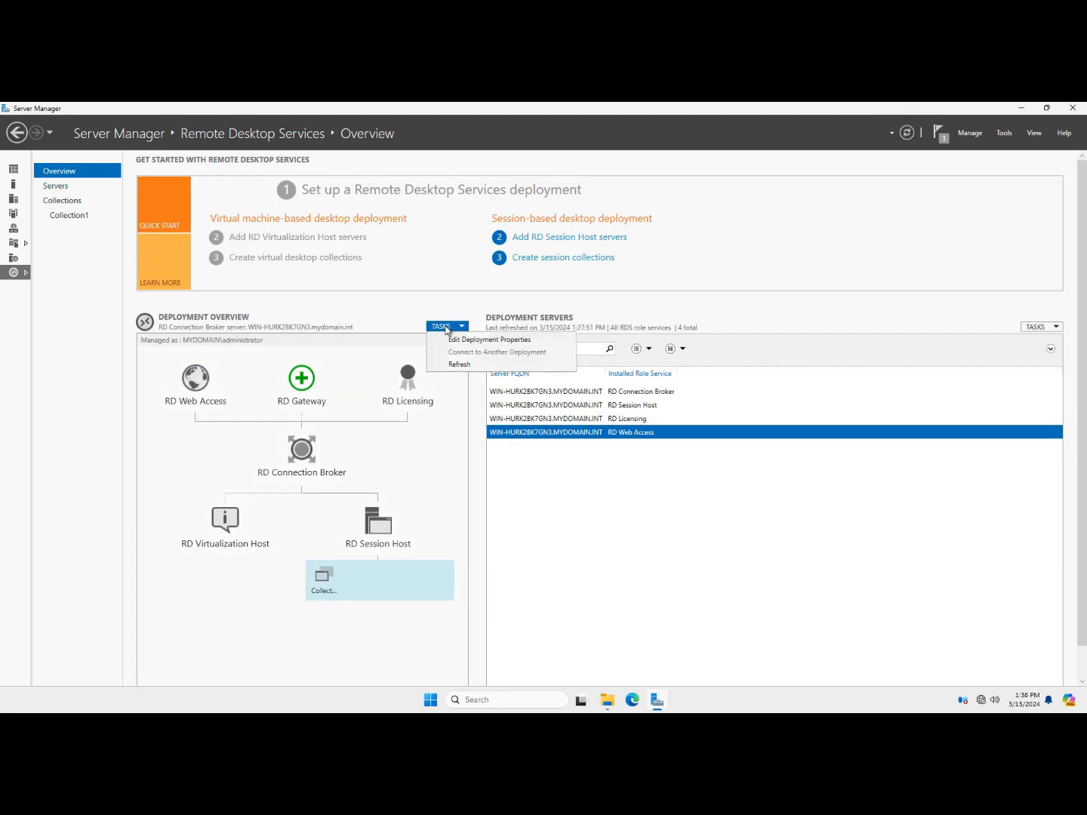
{"action": "left_click", "coordinate": [458, 341]}
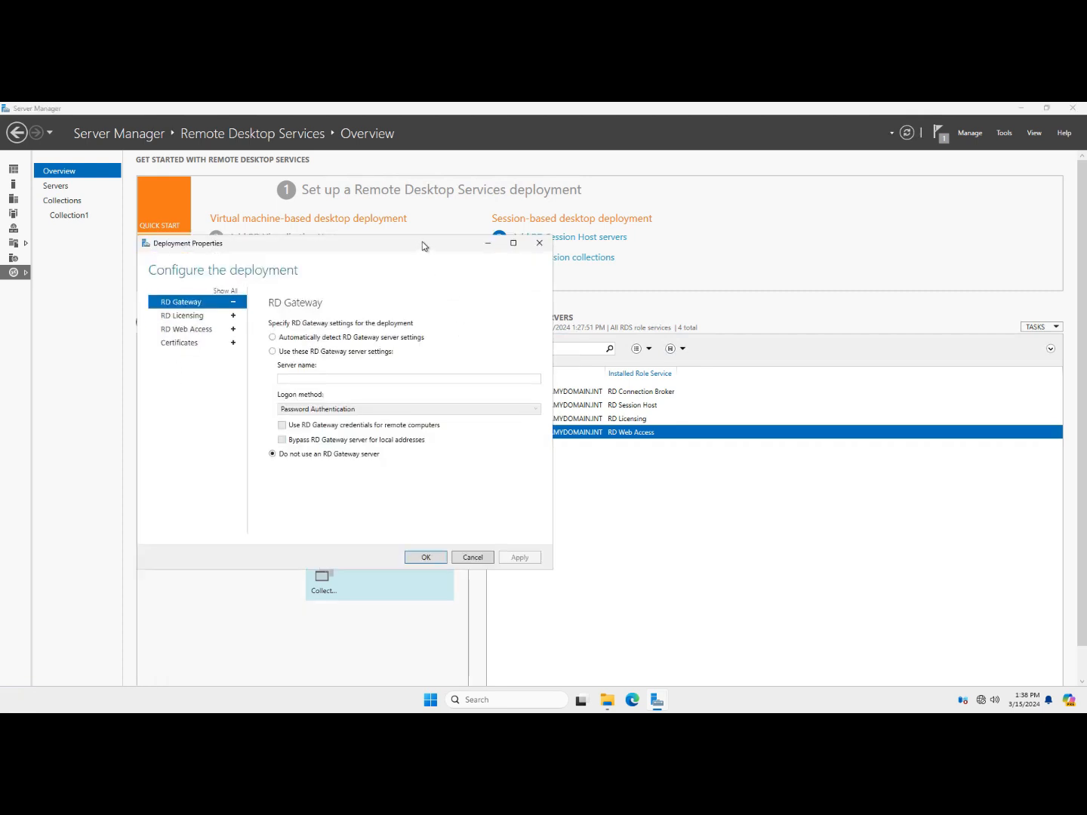
{"action": "left_click_drag", "start_coordinate": [421, 242], "coordinate": [613, 230]}
{"action": "left_click", "coordinate": [679, 231]}
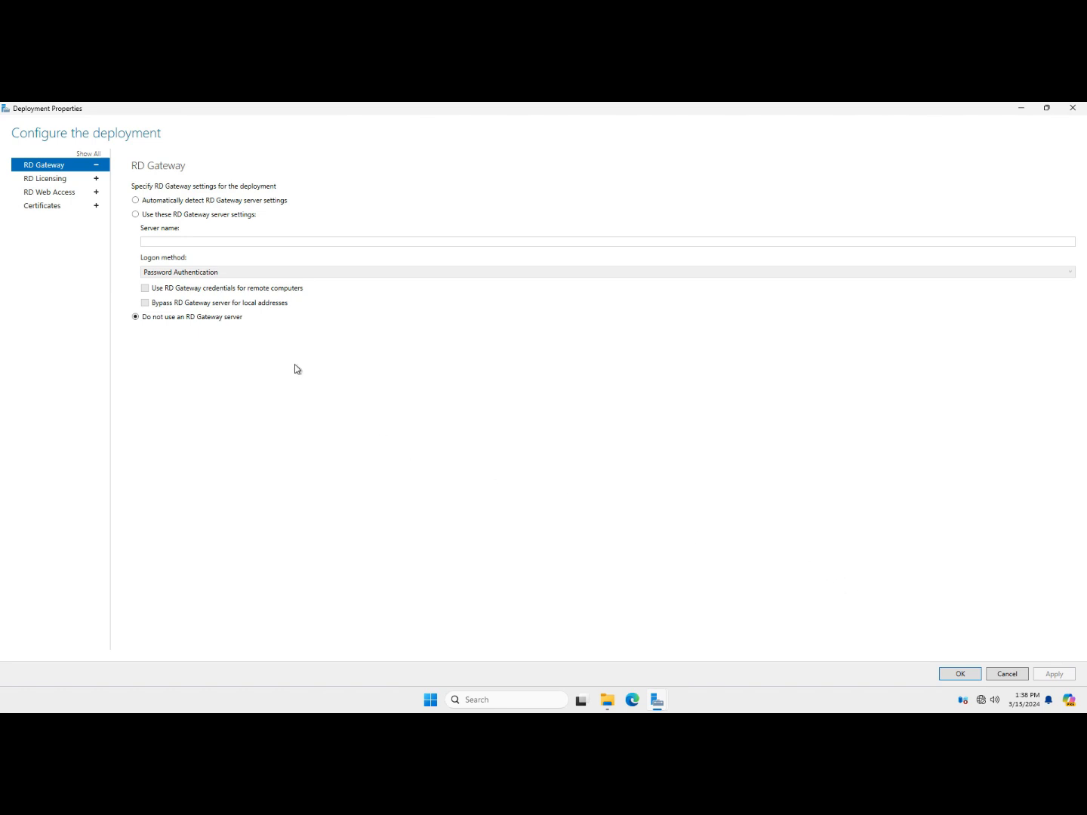
Apply Per User as the RD Licensing mode, then view the RD Web Access settings
{"action": "left_click", "coordinate": [78, 183]}
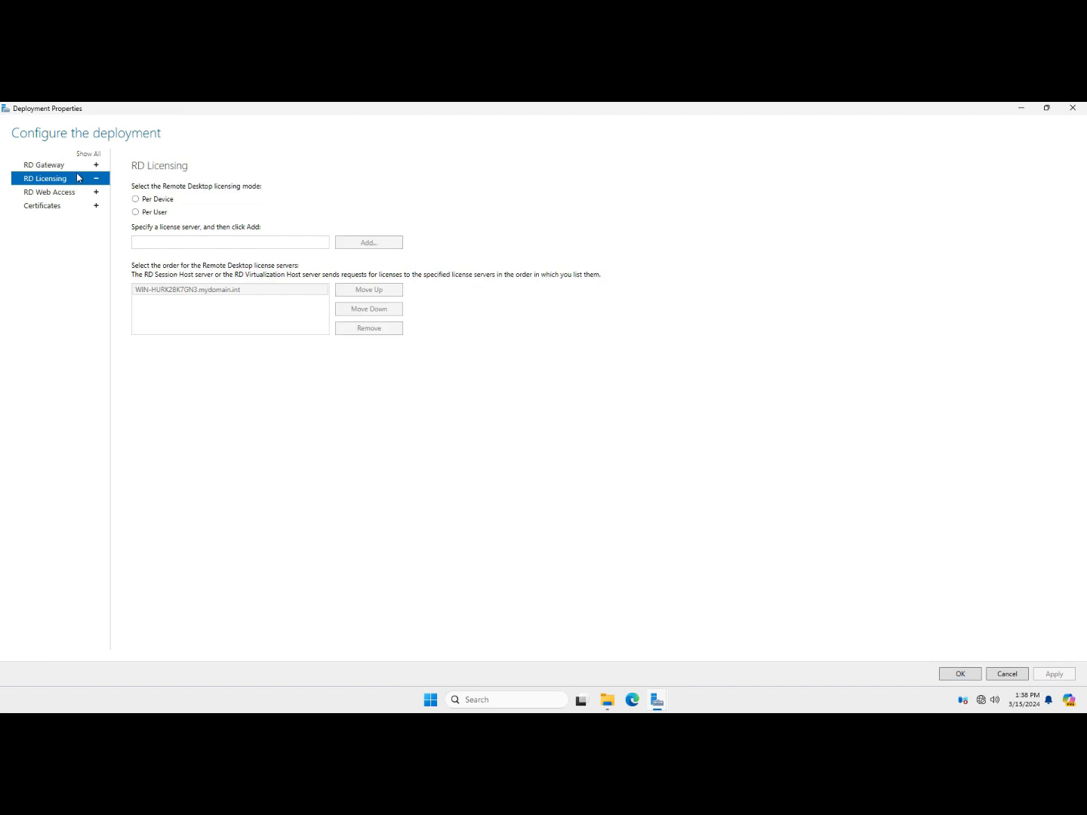
{"action": "left_click", "coordinate": [136, 212]}
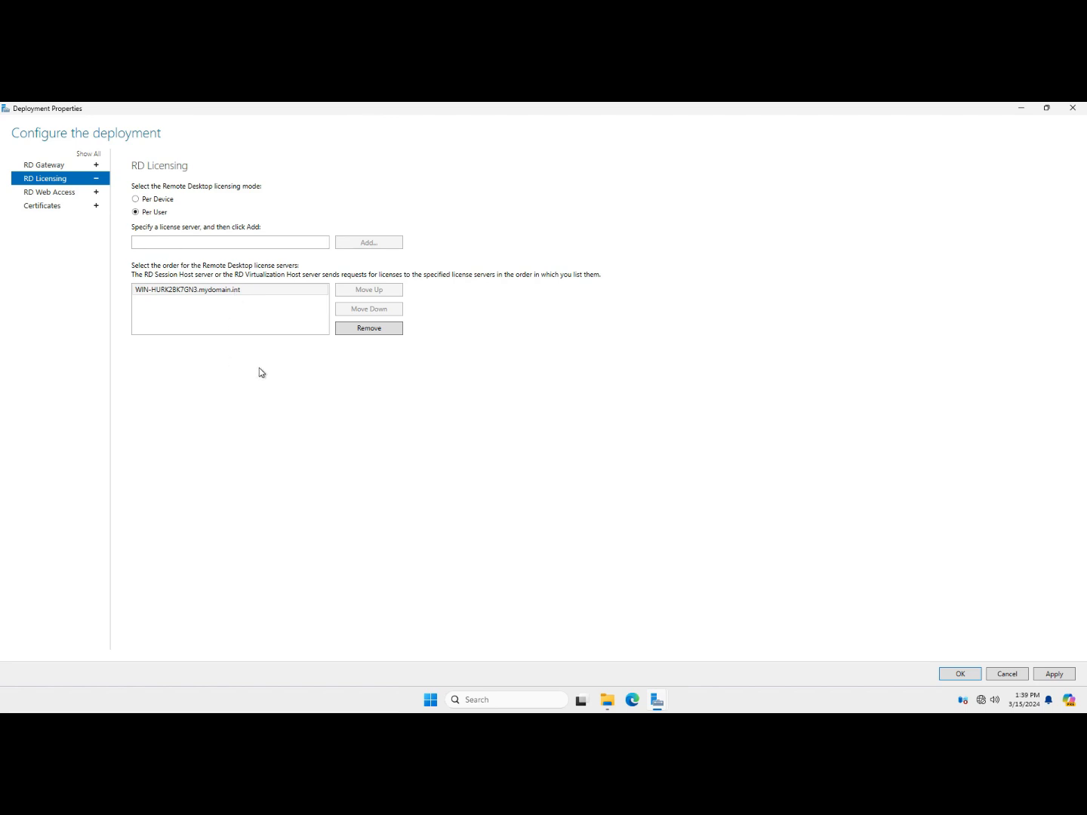
{"action": "left_click", "coordinate": [174, 200]}
{"action": "left_click", "coordinate": [150, 213]}
{"action": "left_click", "coordinate": [1053, 674]}
{"action": "left_click", "coordinate": [63, 196]}
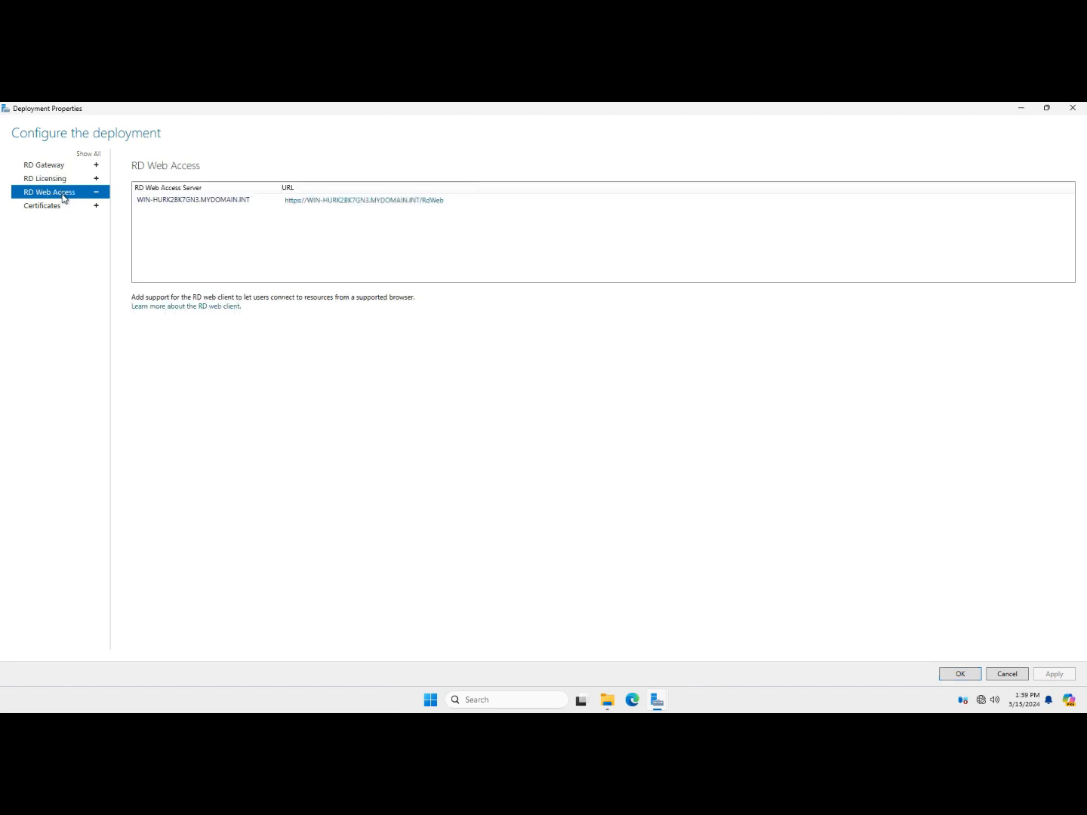
On the deployment's Certificates page, choose to select an existing certificate for the role service
{"action": "left_click", "coordinate": [153, 202]}
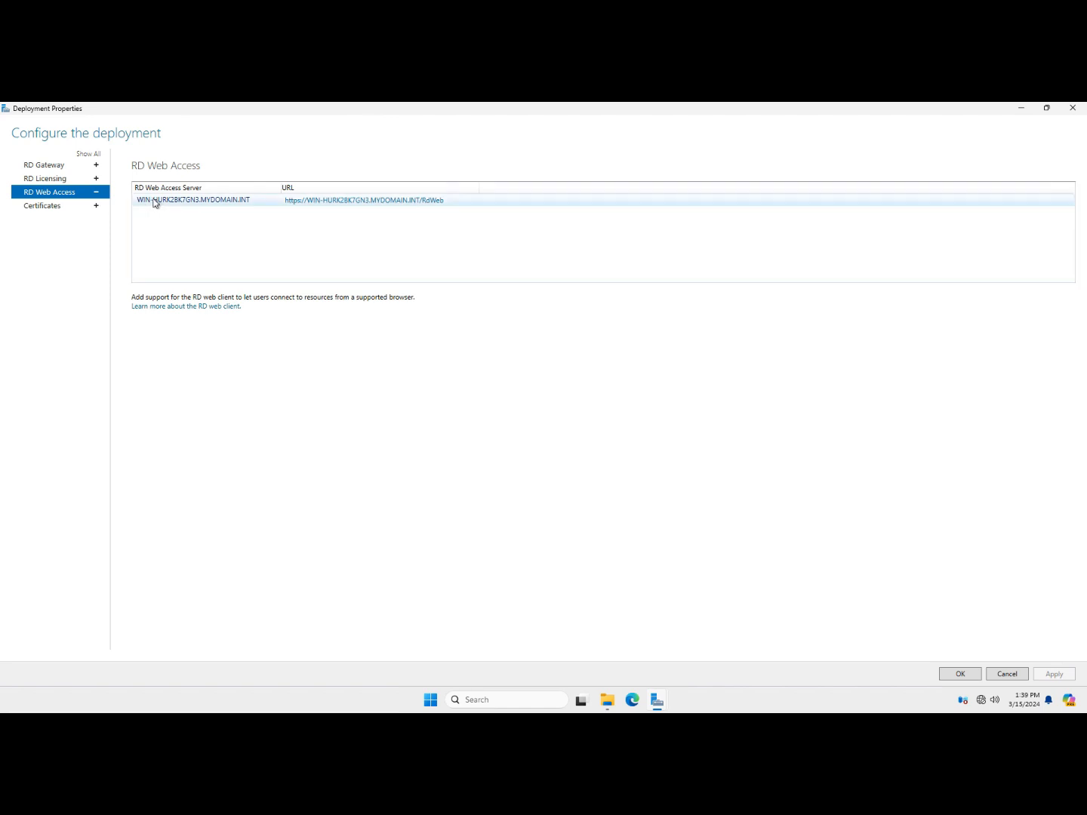
{"action": "left_click", "coordinate": [57, 207]}
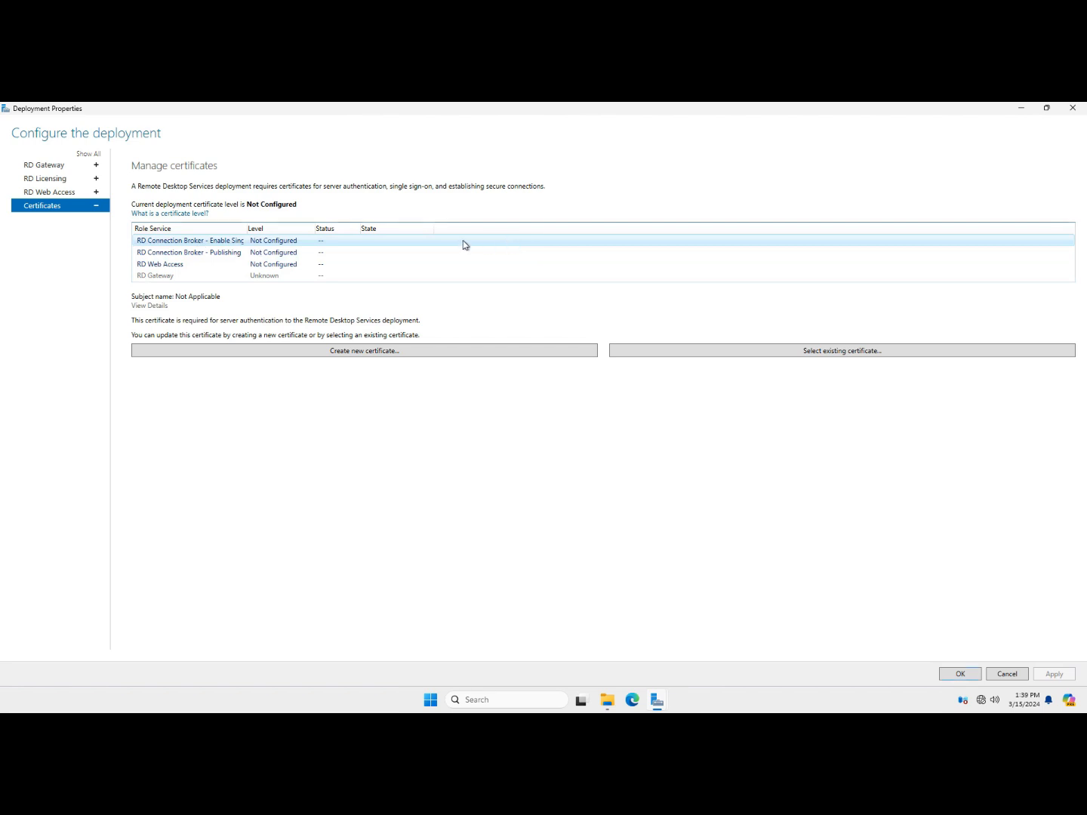
{"action": "left_click", "coordinate": [811, 353]}
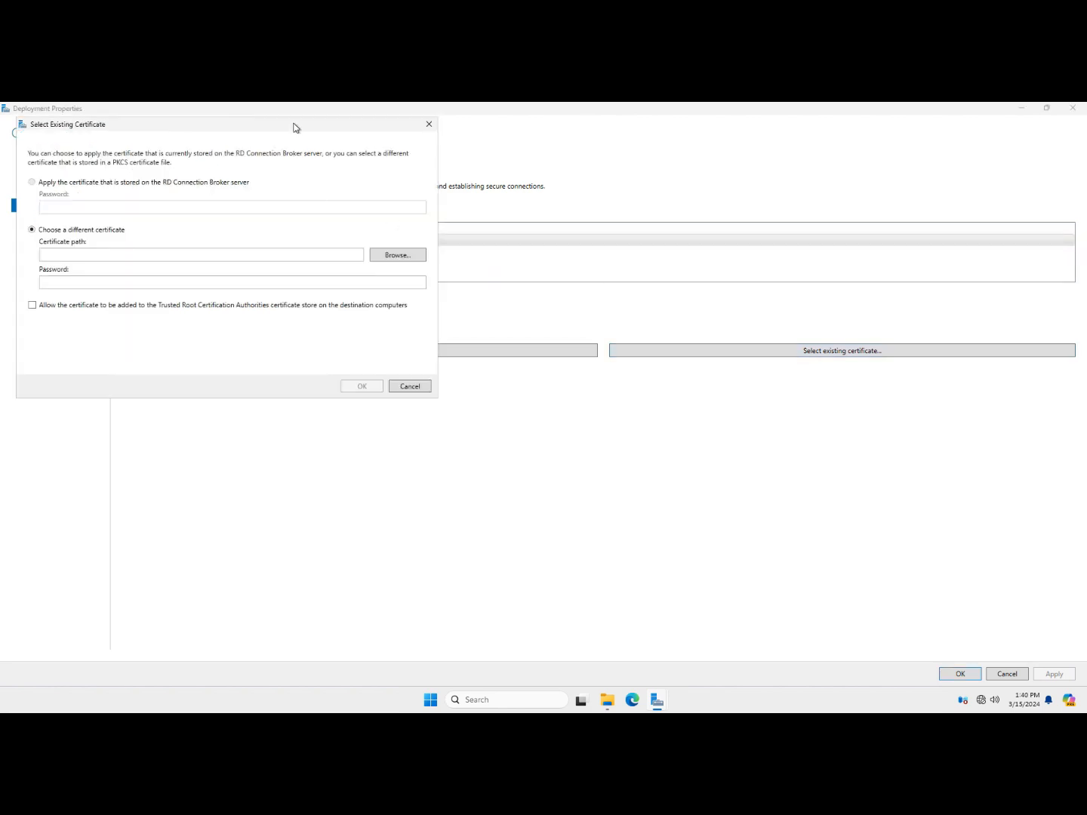
{"action": "left_click_drag", "start_coordinate": [295, 128], "coordinate": [565, 172]}
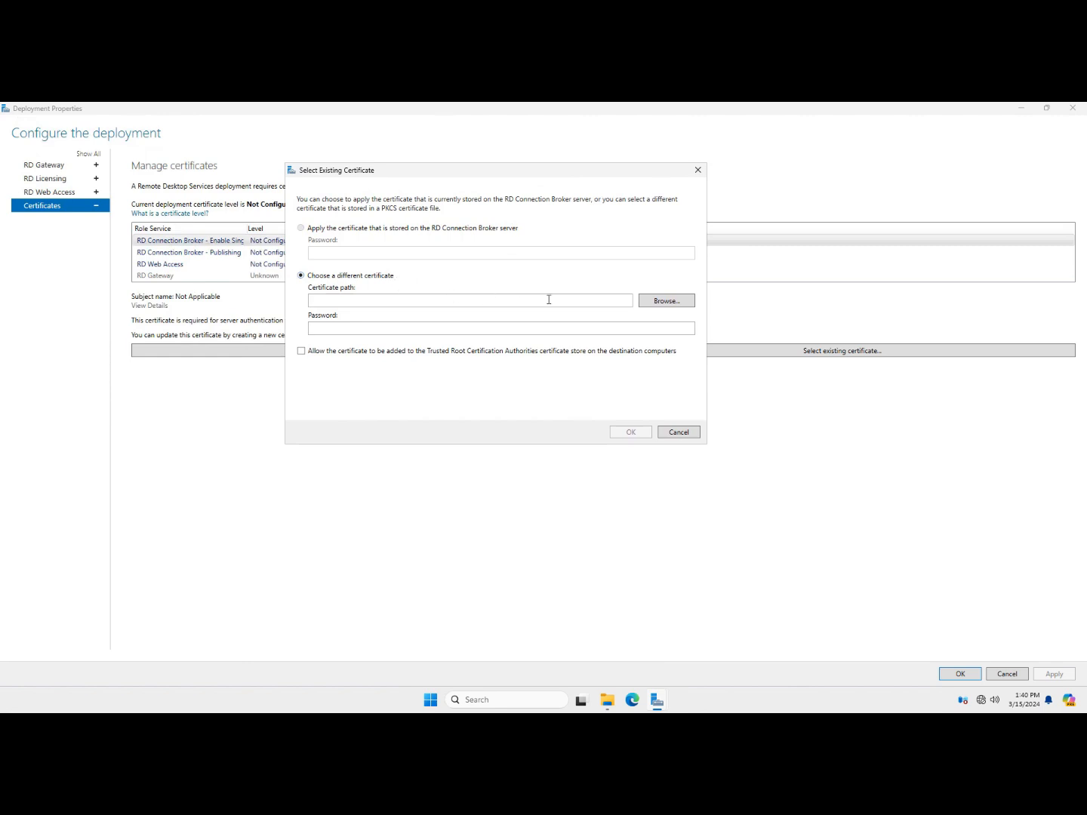
Load C:\rdp.pfx with its password and allow adding it to trusted root stores
{"action": "left_click", "coordinate": [661, 302]}
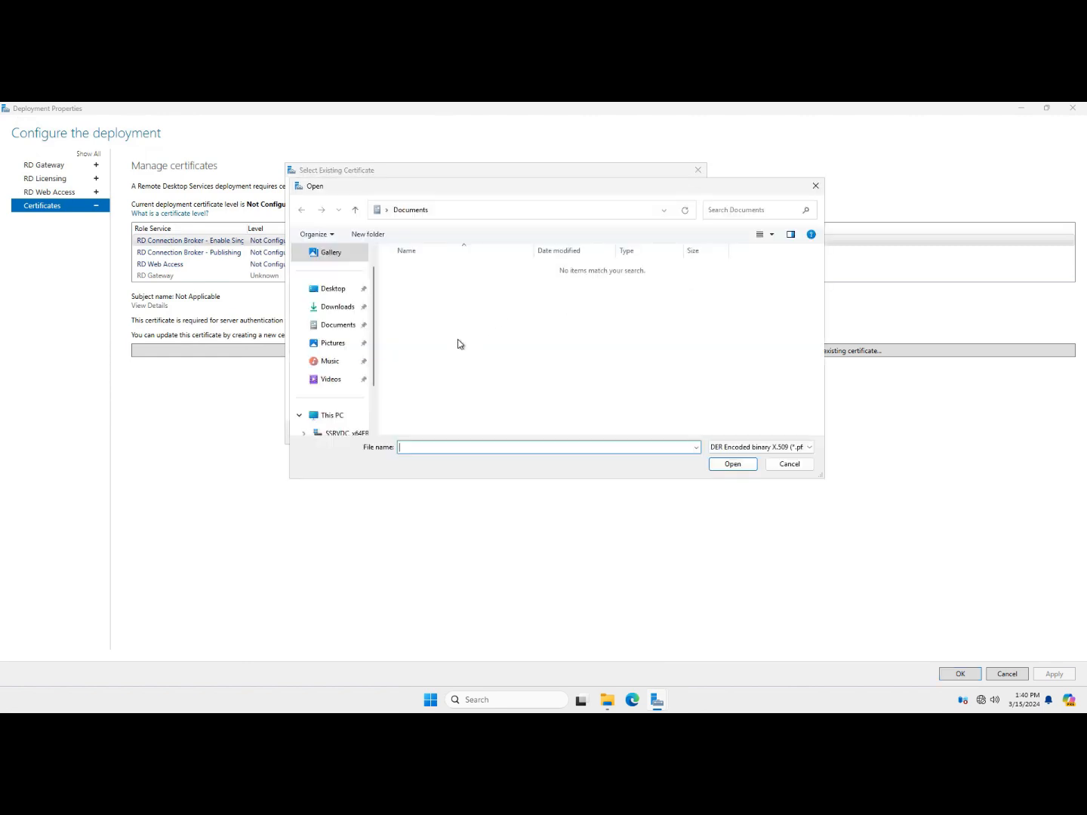
{"action": "left_click", "coordinate": [331, 415]}
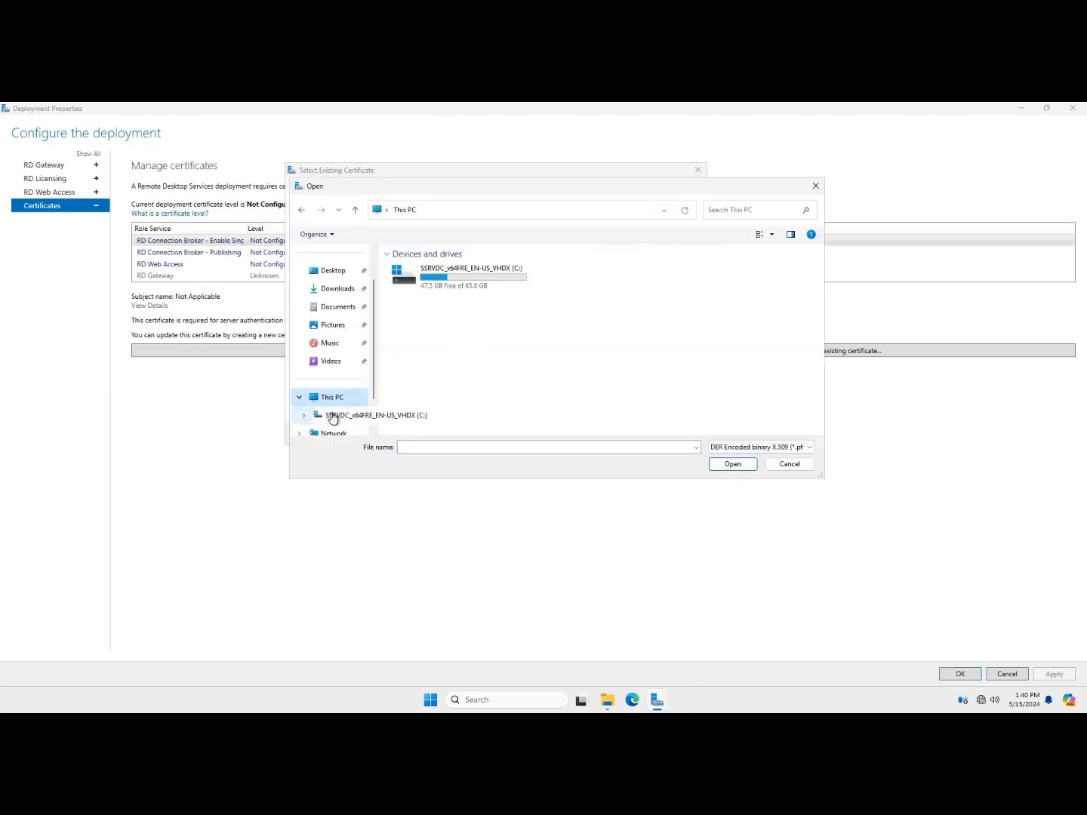
{"action": "double_click", "coordinate": [462, 277]}
{"action": "double_click", "coordinate": [444, 365]}
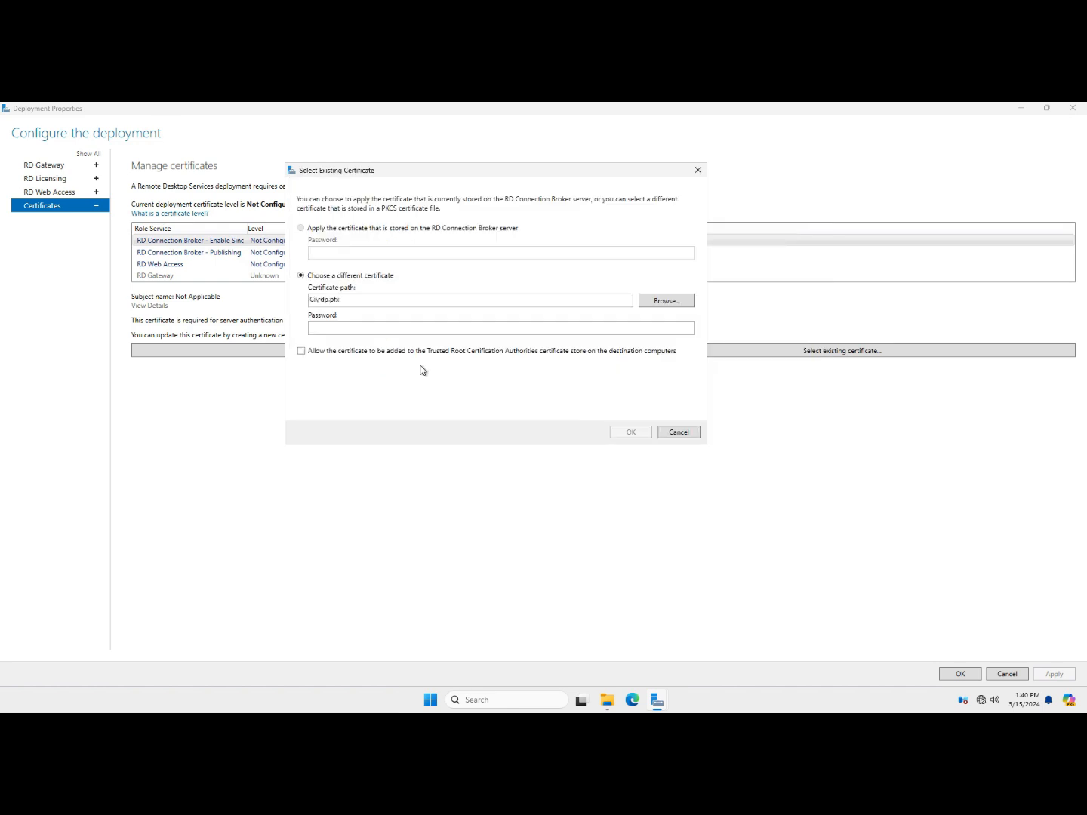
{"action": "left_click", "coordinate": [430, 326]}
{"action": "type", "text": "********"}
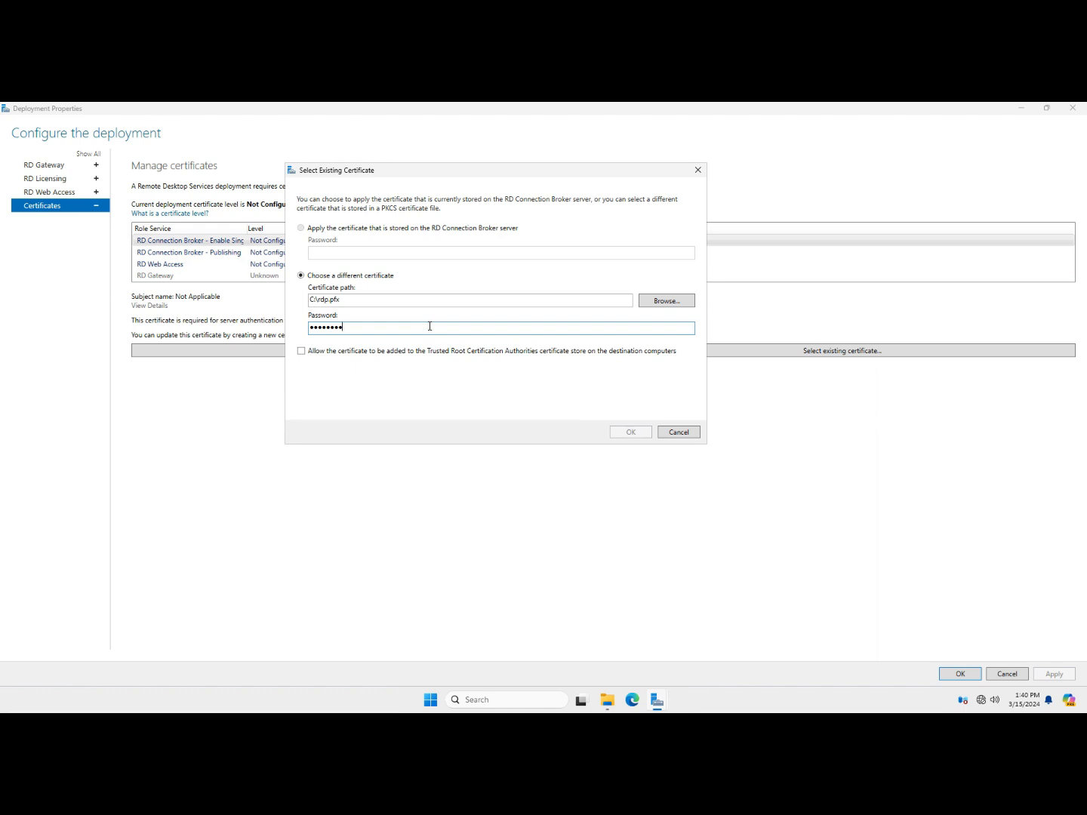
{"action": "left_click", "coordinate": [460, 359]}
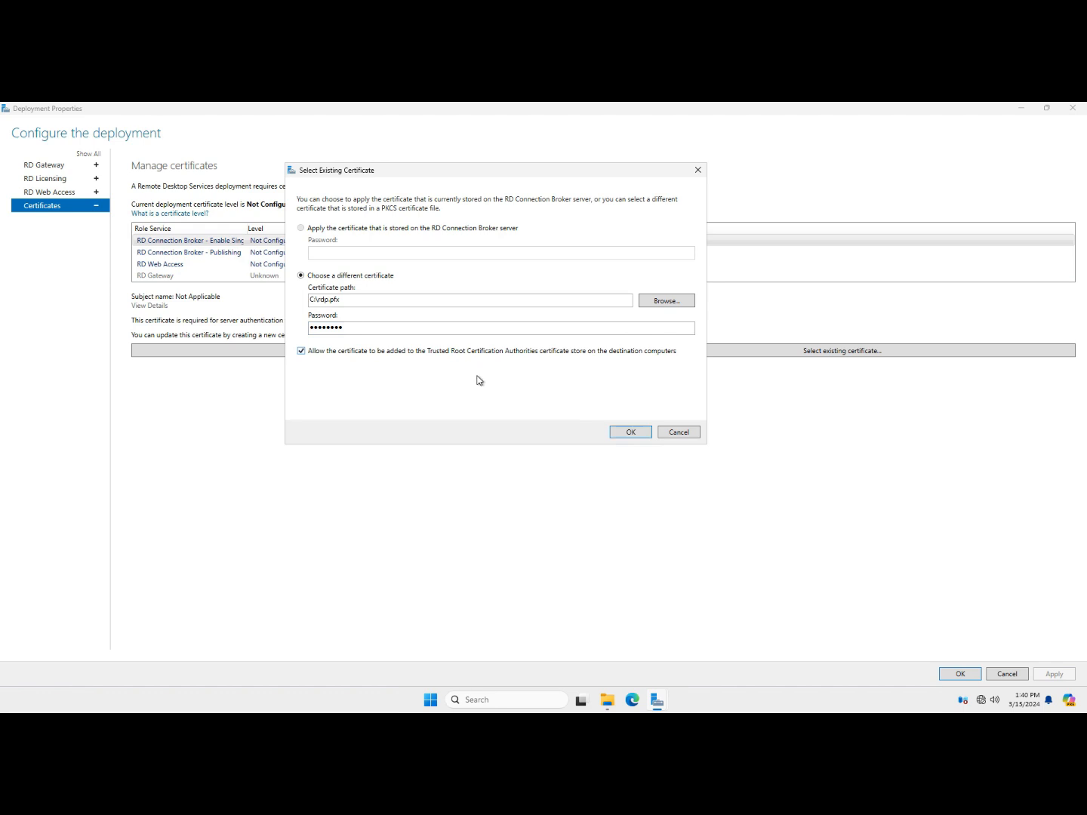
{"action": "left_click", "coordinate": [624, 431]}
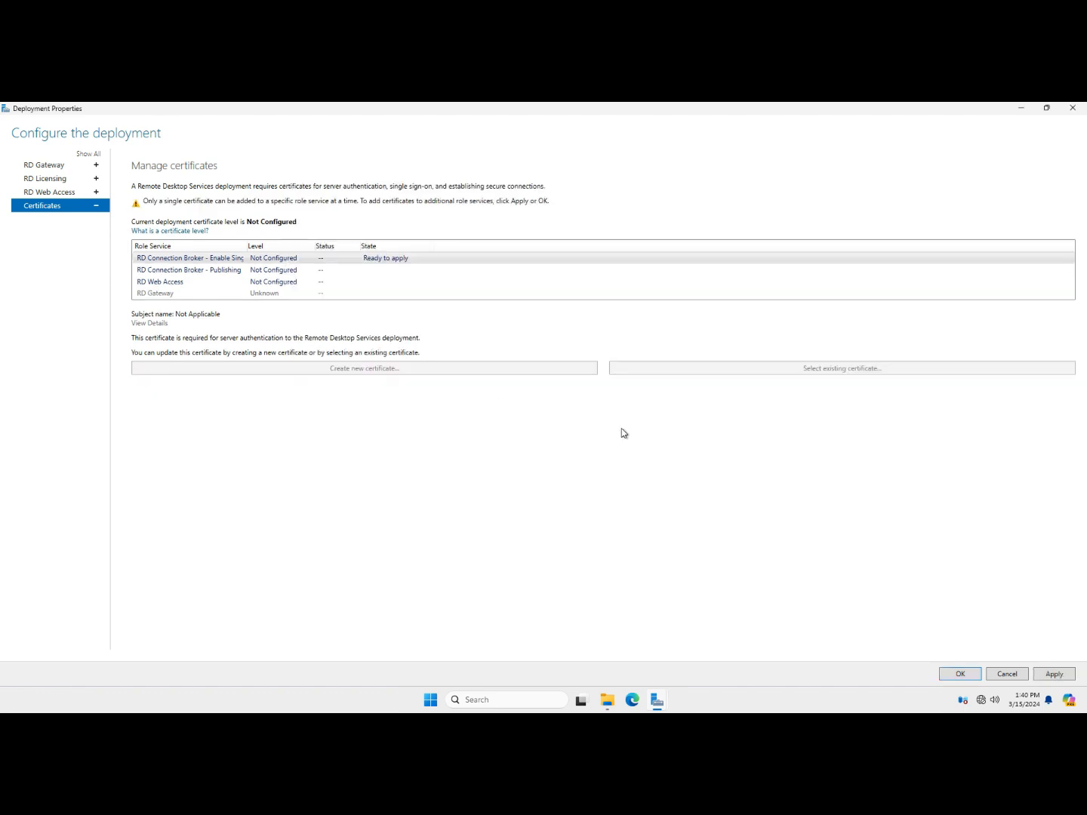
For the RD Connection Broker - Publishing role, choose an existing certificate and load C:\rdp.pfx
{"action": "left_click", "coordinate": [1053, 674]}
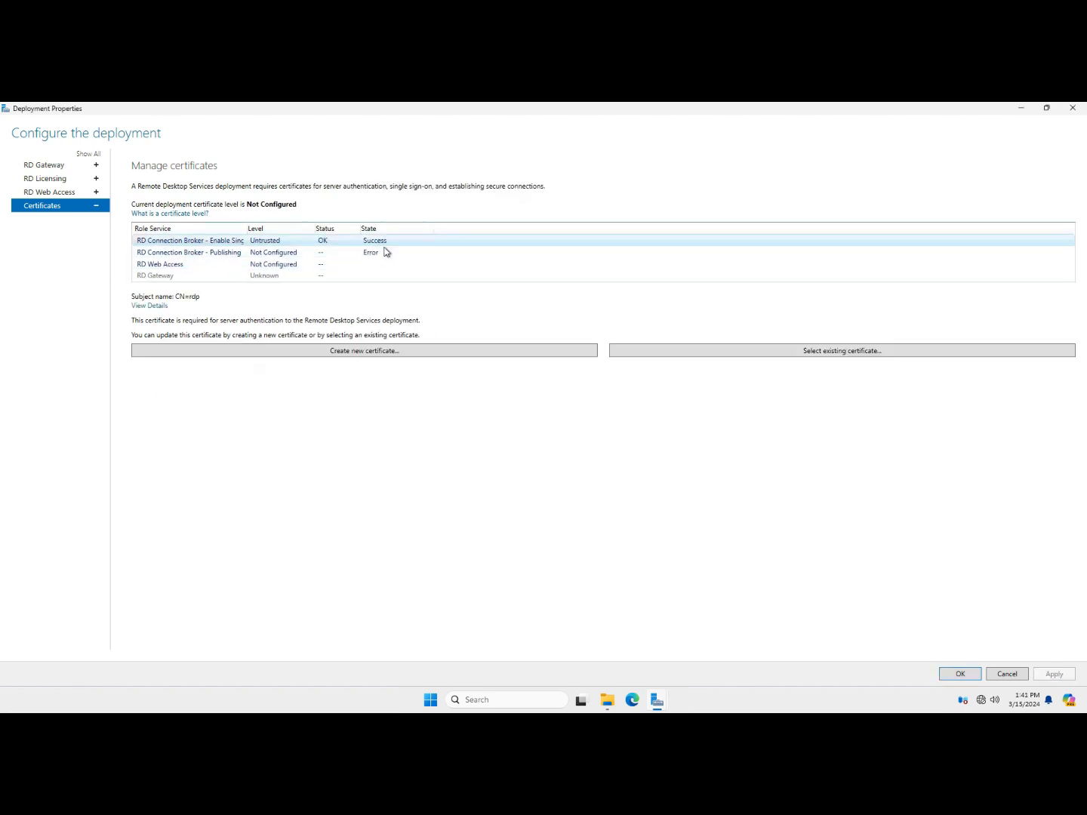
{"action": "left_click", "coordinate": [386, 251]}
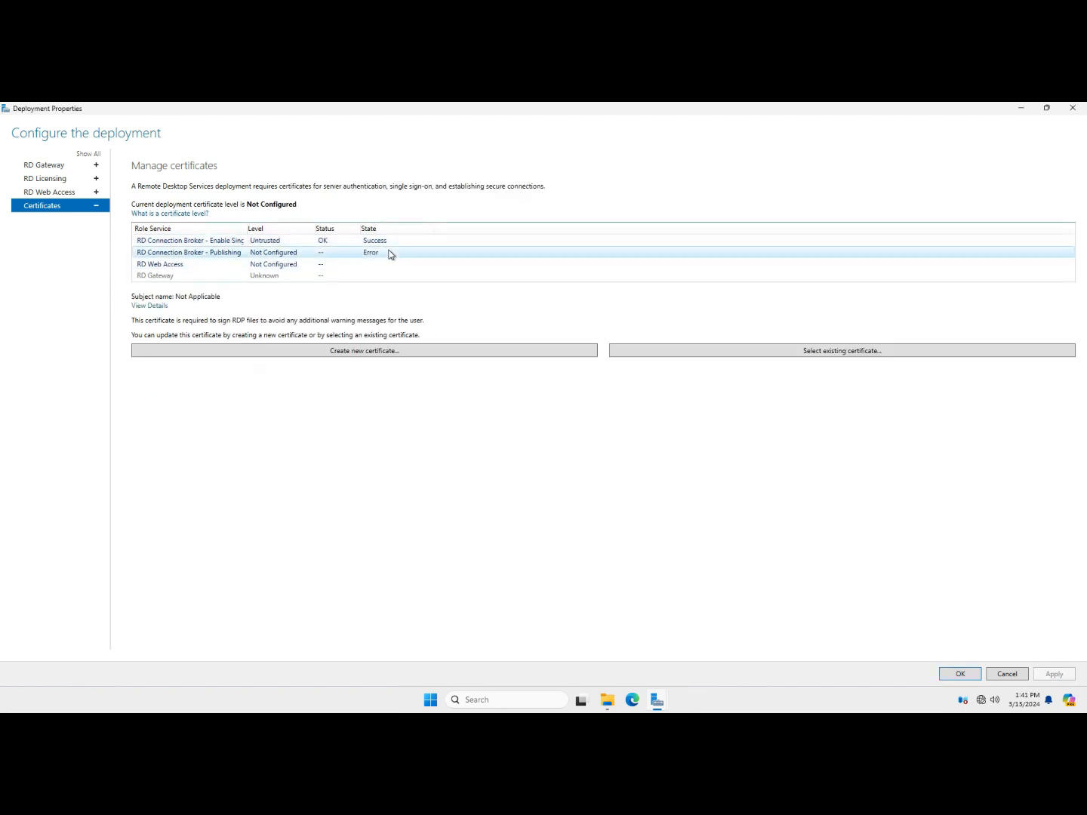
{"action": "left_click", "coordinate": [783, 350]}
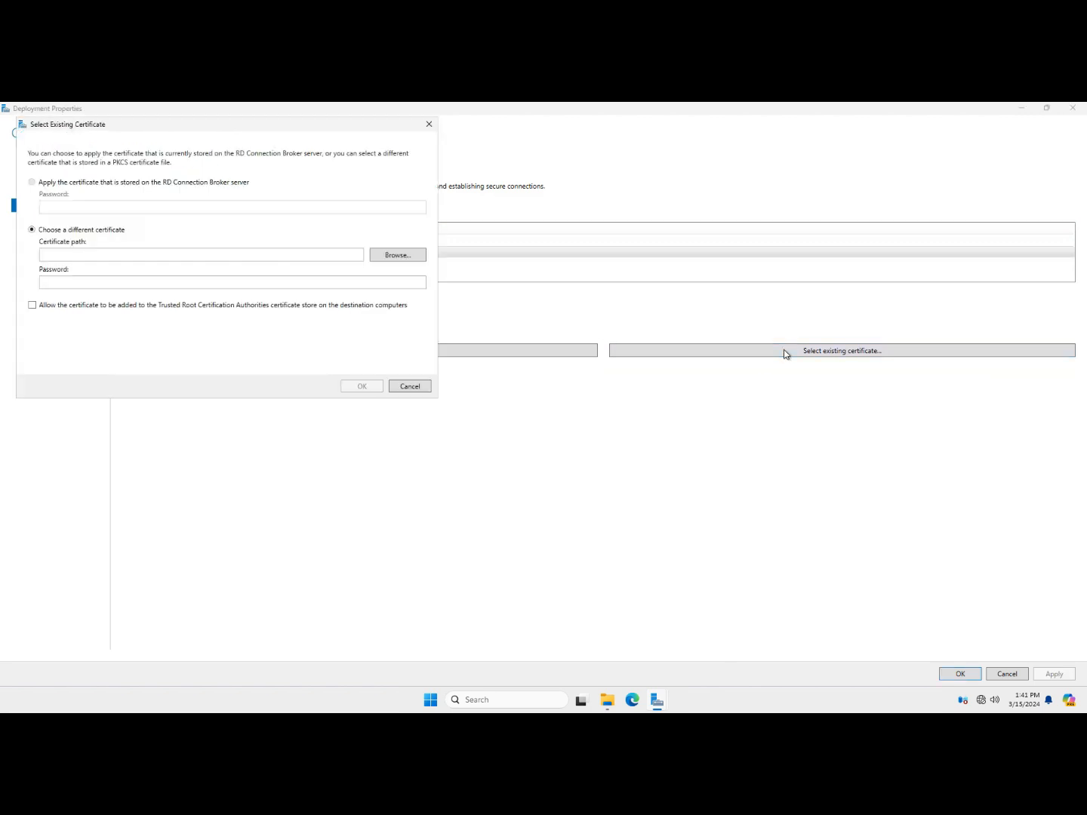
{"action": "left_click", "coordinate": [394, 255]}
{"action": "left_click", "coordinate": [174, 317]}
{"action": "double_click", "coordinate": [175, 317]}
Enter the certificate password, allow trusted root stores, apply it, select RD Web Access, then close the properties
{"action": "left_click", "coordinate": [150, 280]}
{"action": "type", "text": "••••••••"}
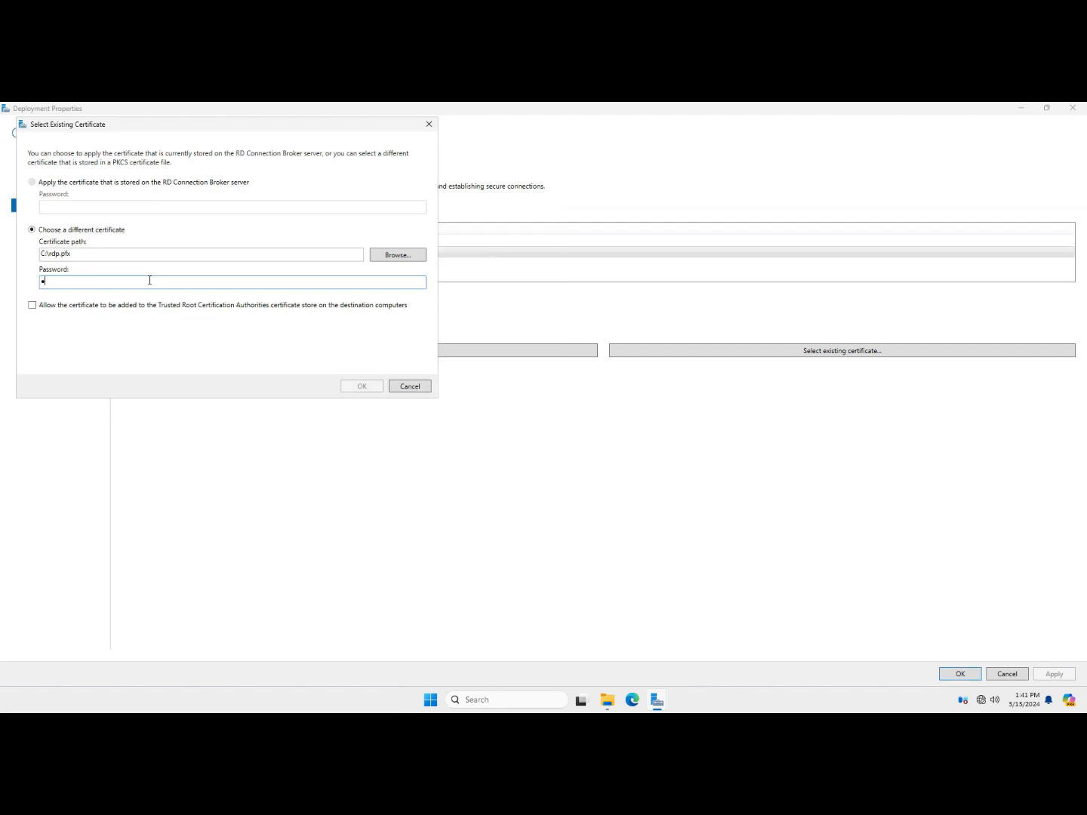
{"action": "left_click", "coordinate": [321, 306]}
{"action": "left_click", "coordinate": [363, 385]}
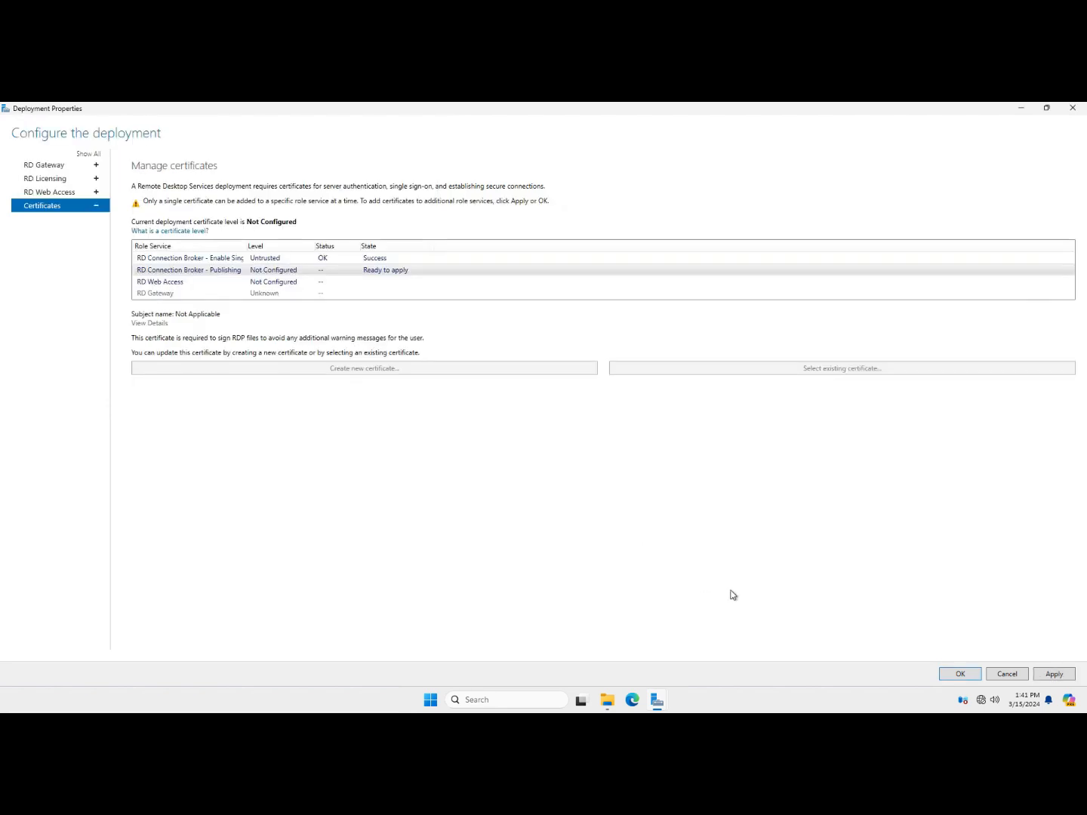
{"action": "left_click", "coordinate": [1051, 673]}
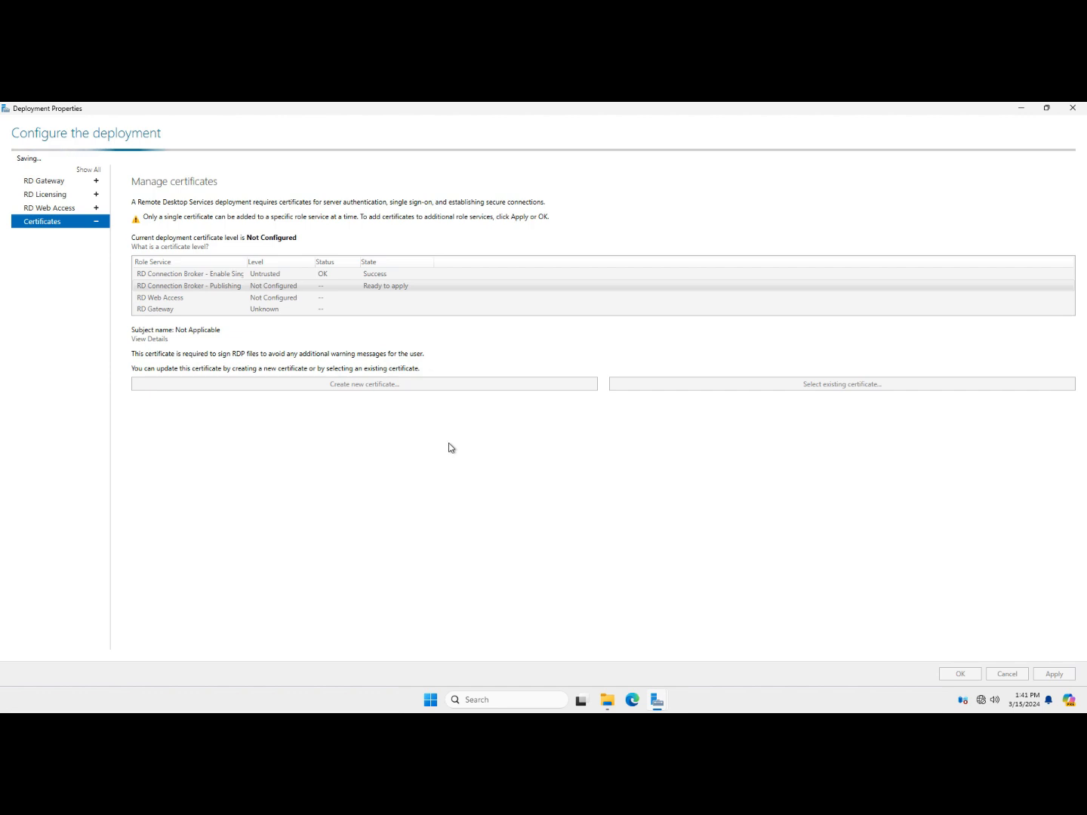
{"action": "left_click", "coordinate": [266, 270]}
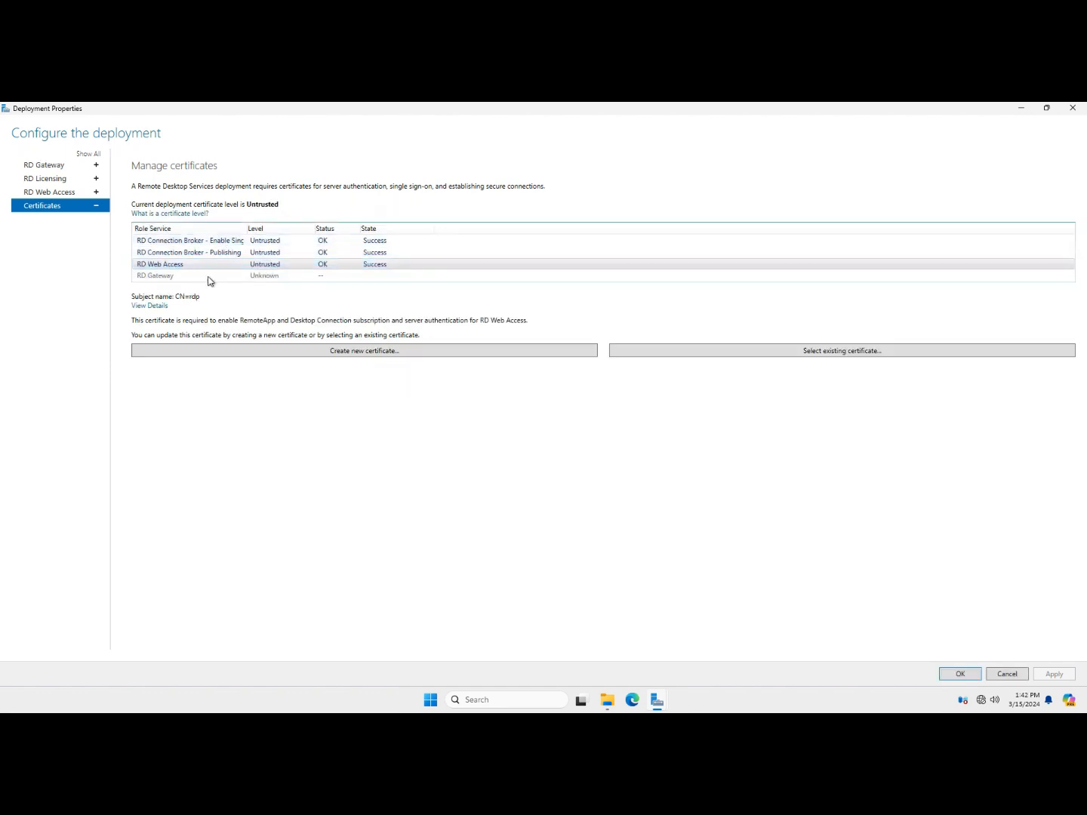
{"action": "left_click", "coordinate": [957, 674]}
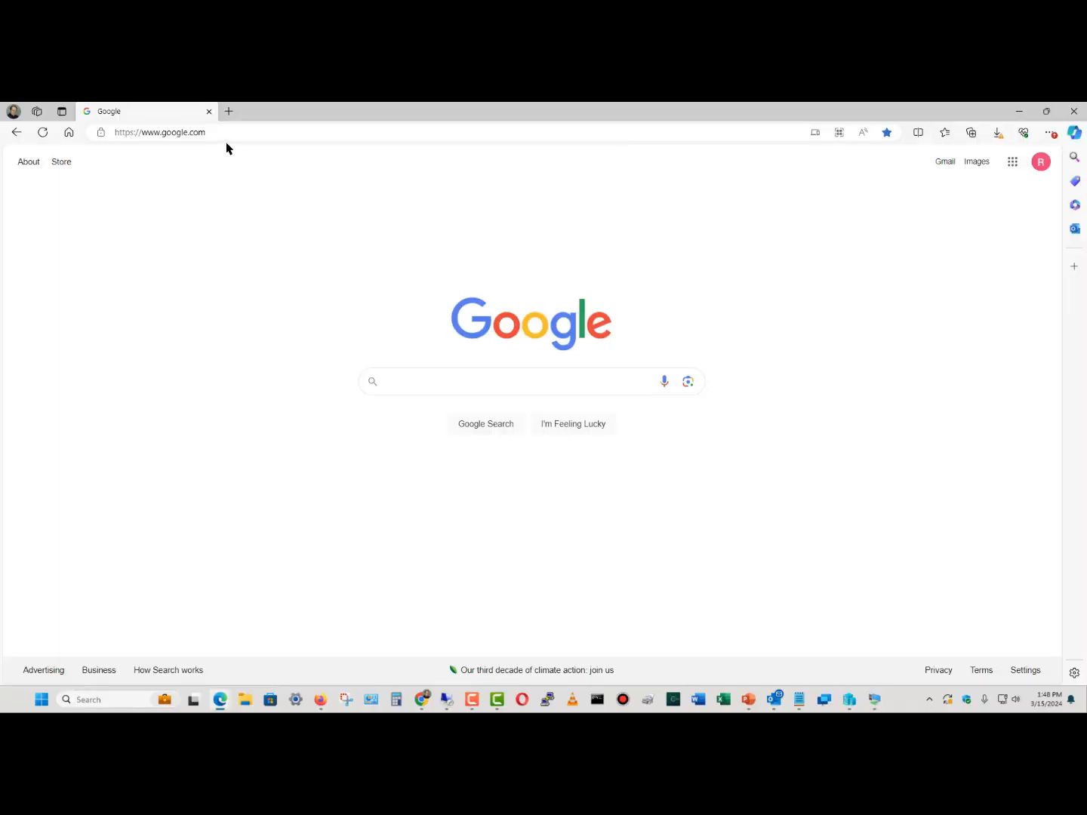
{"action": "left_click", "coordinate": [232, 133]}
{"action": "type", "text": "https"}
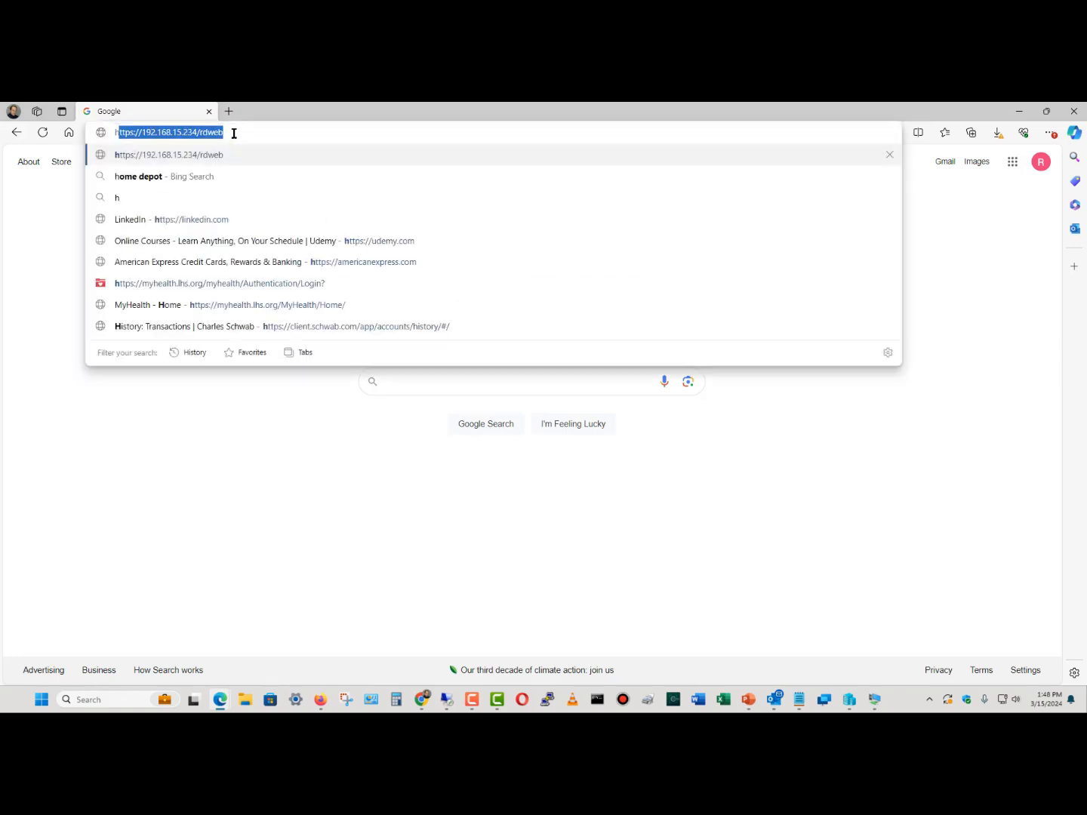
{"action": "type", "text": "://"}
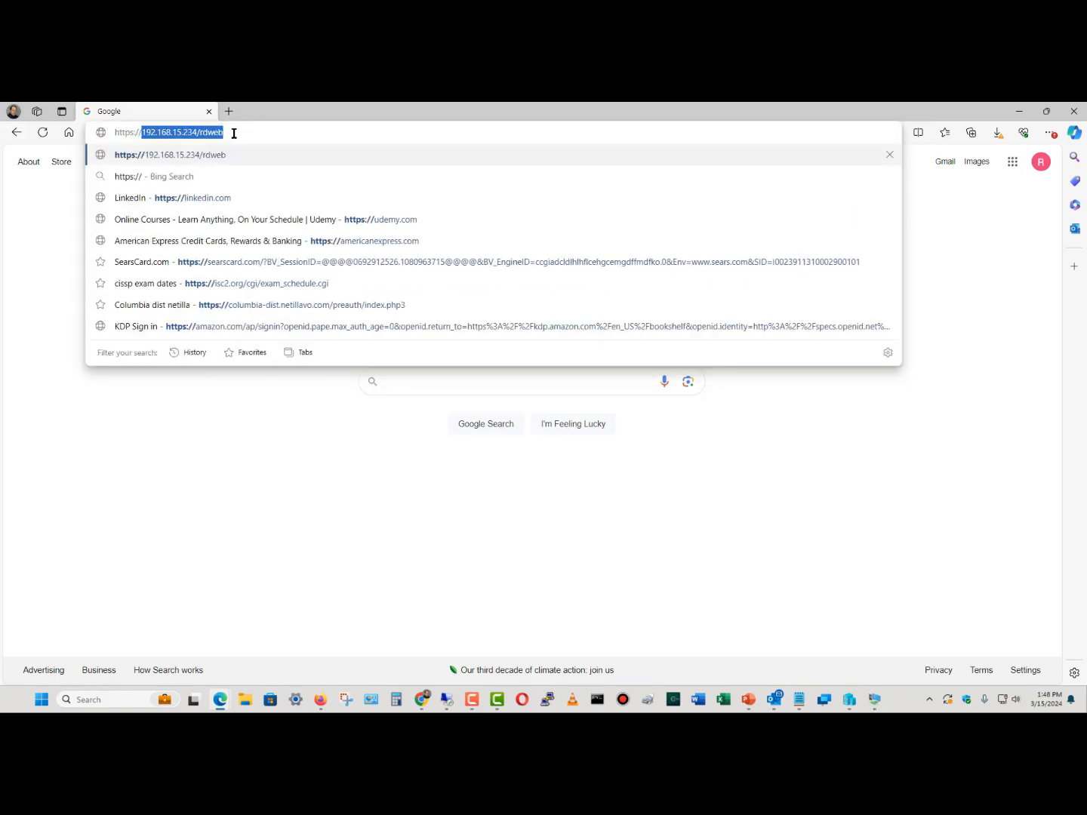
{"action": "key", "text": "BackSpace"}
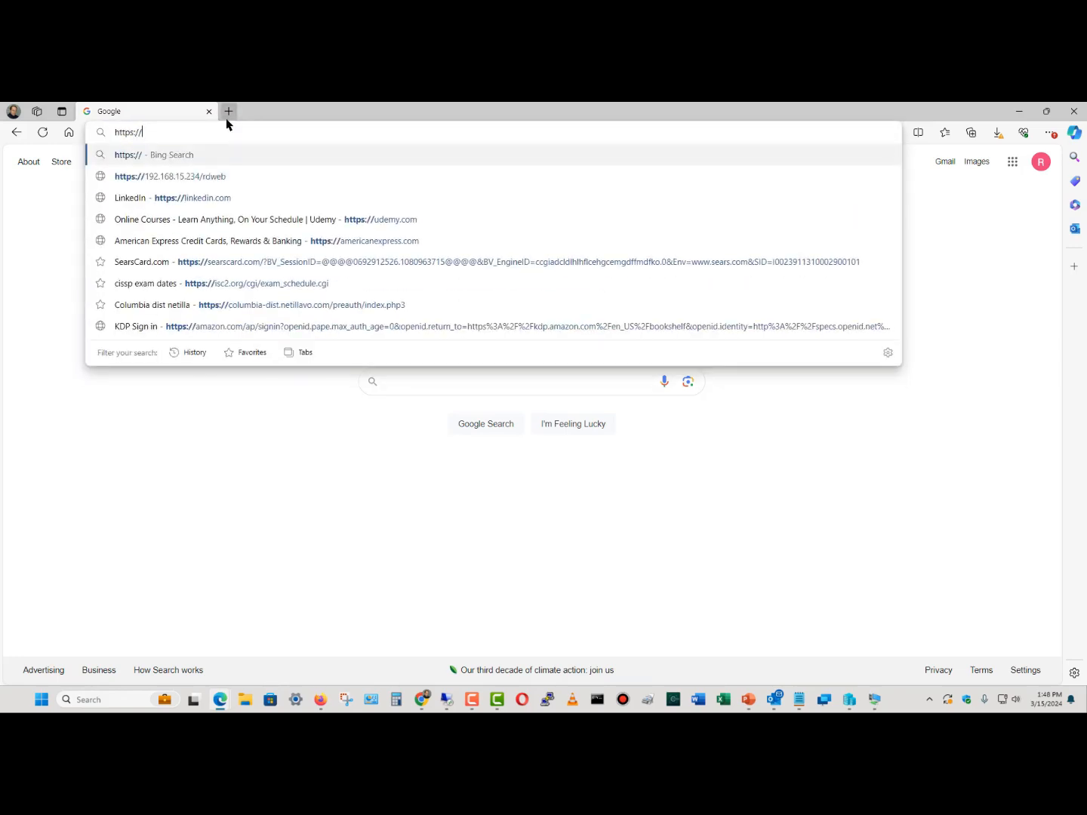
{"action": "right_click", "coordinate": [208, 129]}
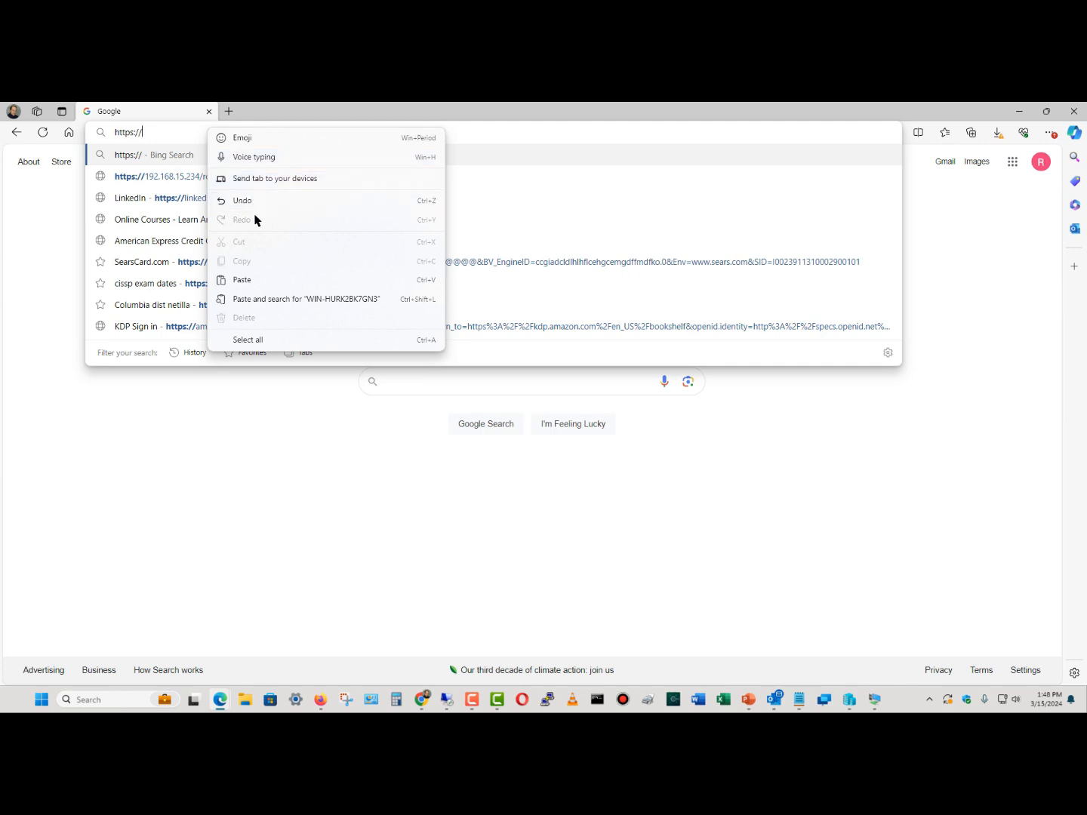
{"action": "left_click", "coordinate": [261, 277]}
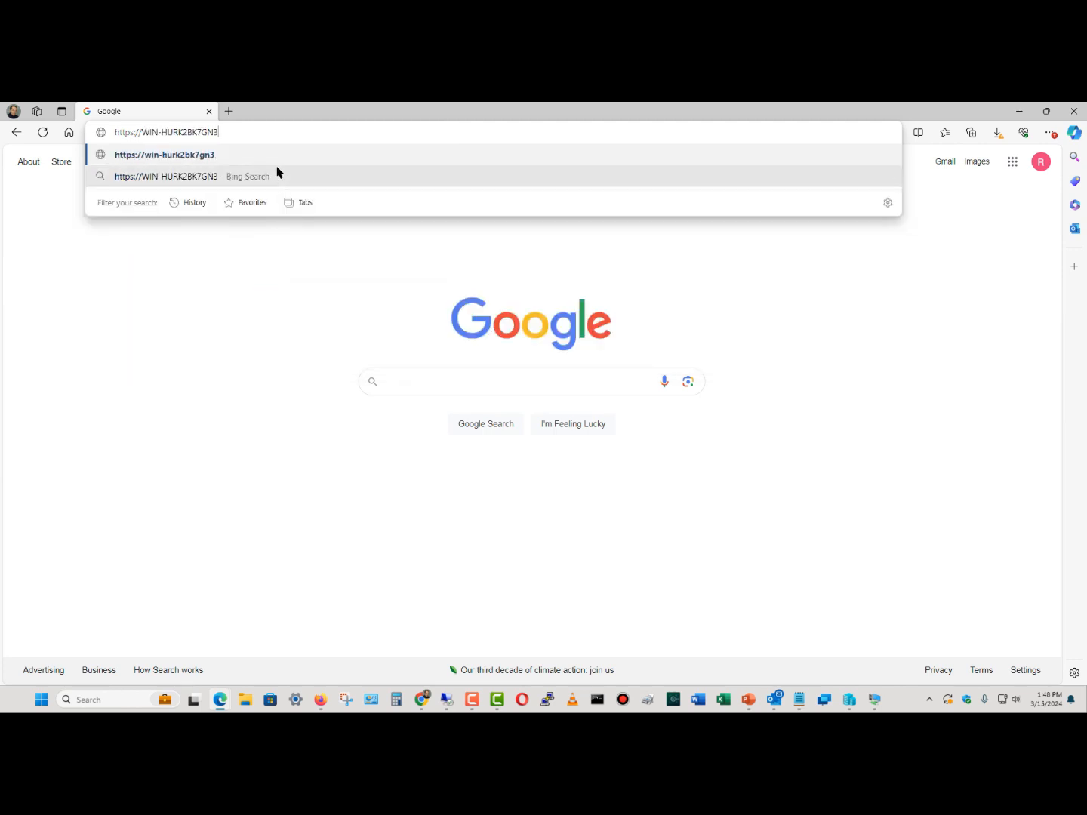
{"action": "type", "text": "/rdweb"}
{"action": "key", "text": "Return"}
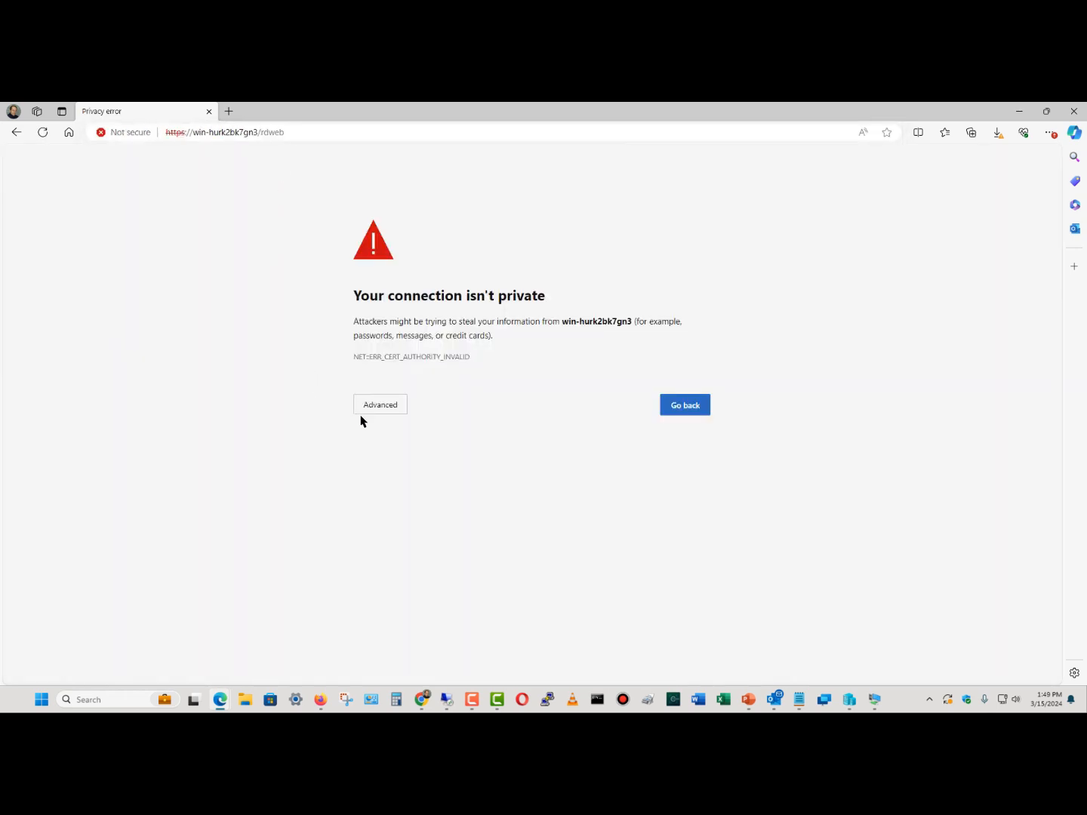
Proceed past the certificate warning and sign in with the saved administrator user name and password
{"action": "left_click", "coordinate": [391, 412]}
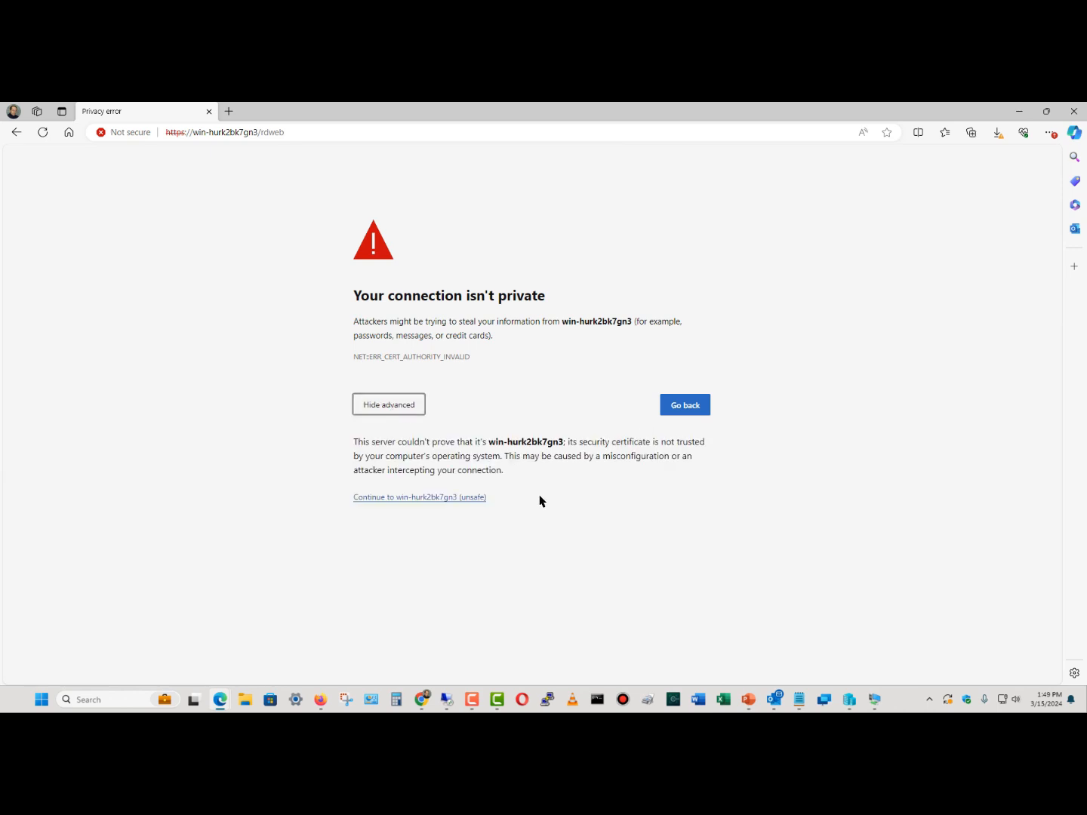
{"action": "left_click", "coordinate": [464, 499]}
{"action": "left_click", "coordinate": [548, 292]}
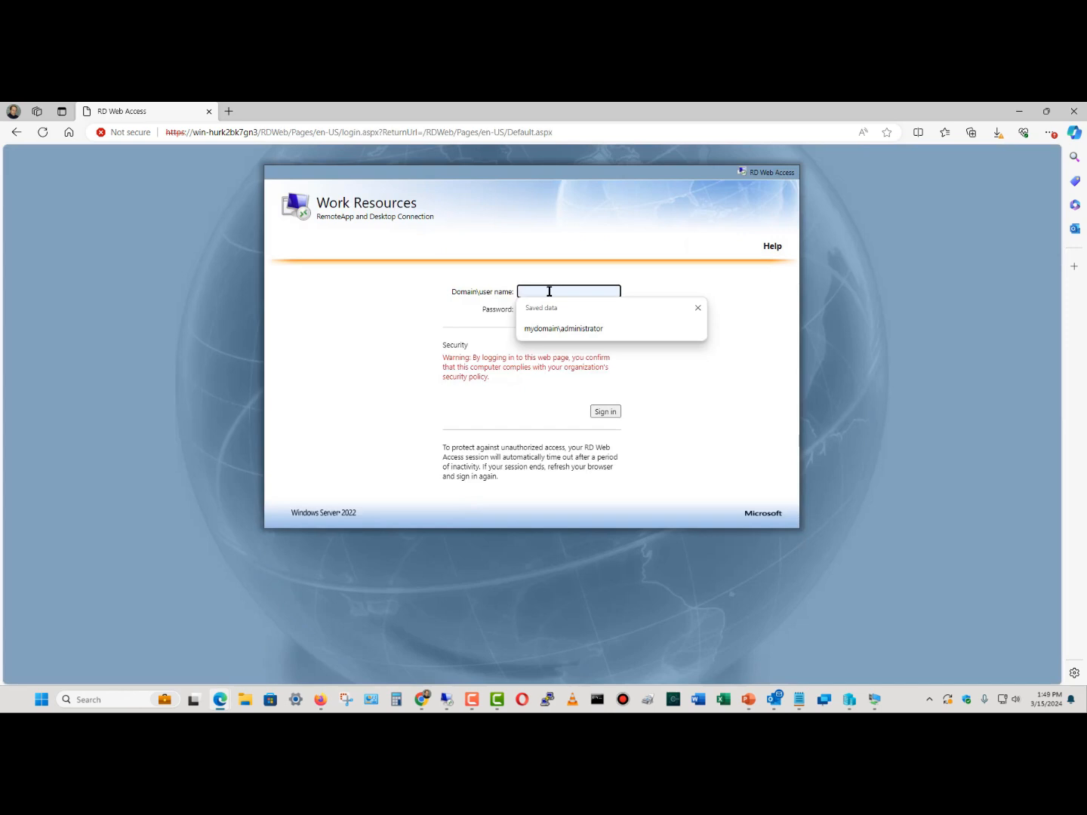
{"action": "left_click", "coordinate": [559, 327]}
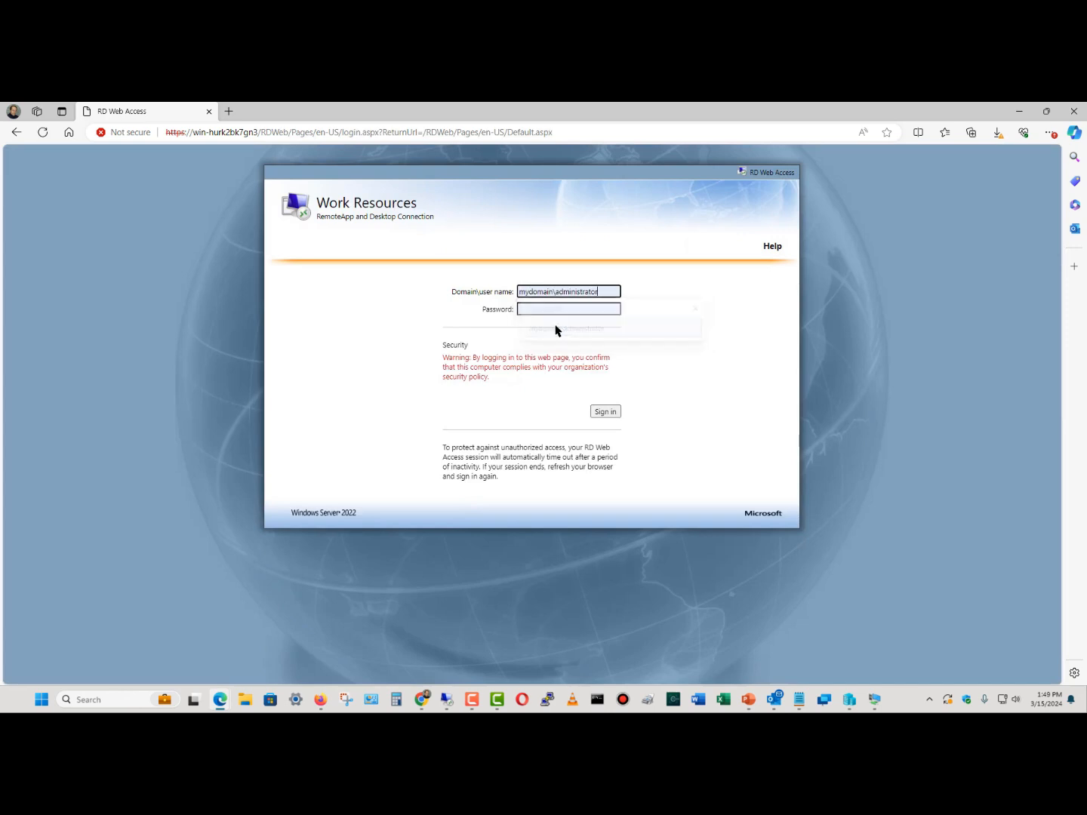
{"action": "left_click", "coordinate": [553, 311]}
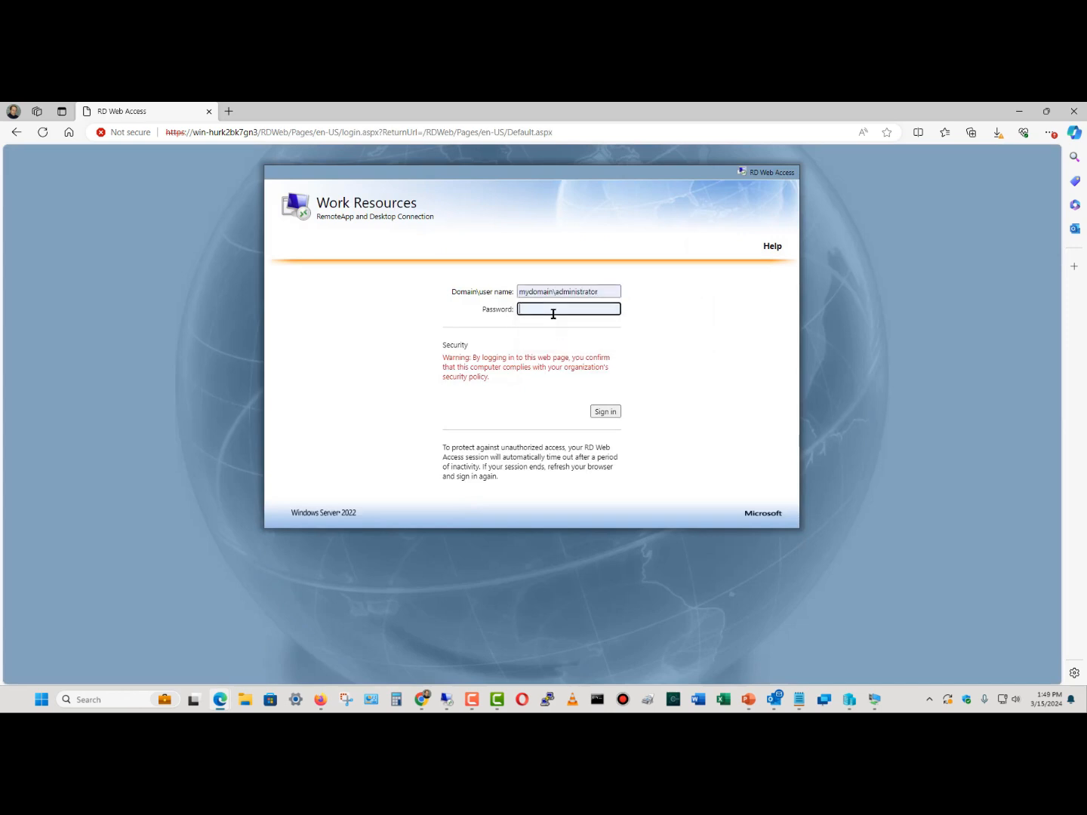
{"action": "key", "text": "ctrl+v"}
{"action": "left_click", "coordinate": [596, 412]}
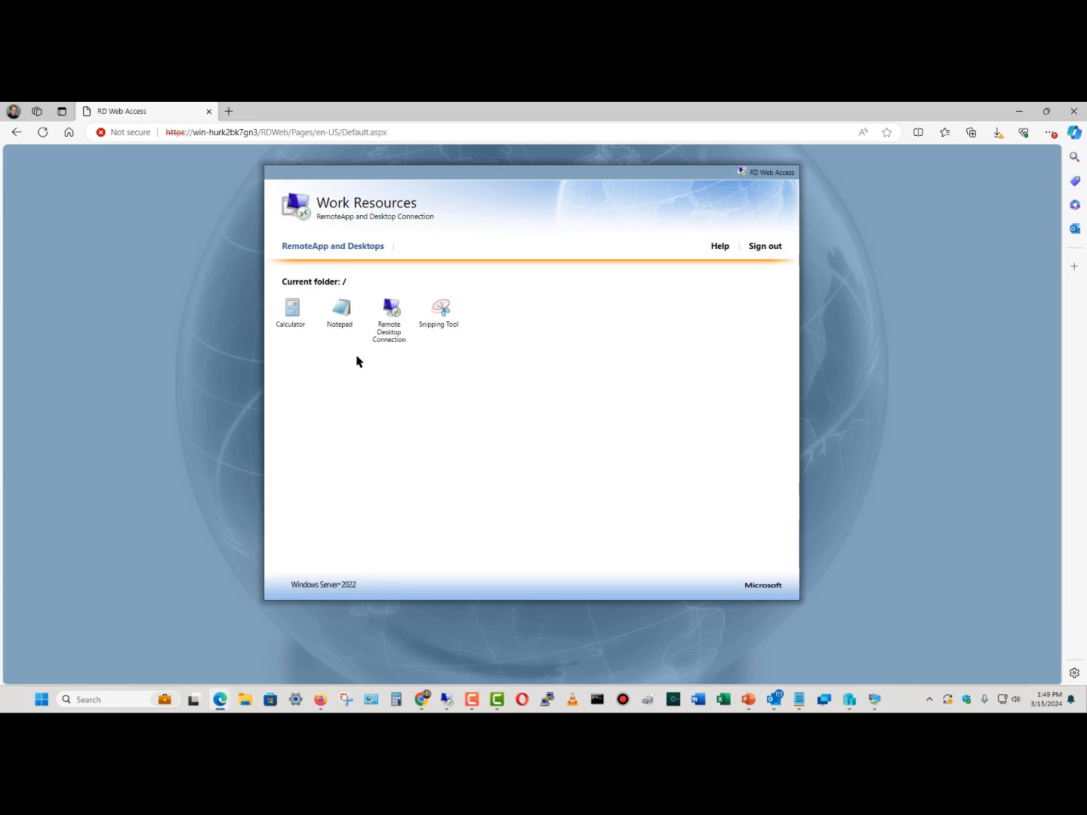
Launch the Calculator RemoteApp, keeping its .rdp file, and sign in as the domain administrator with remembered credentials
{"action": "left_click", "coordinate": [295, 320]}
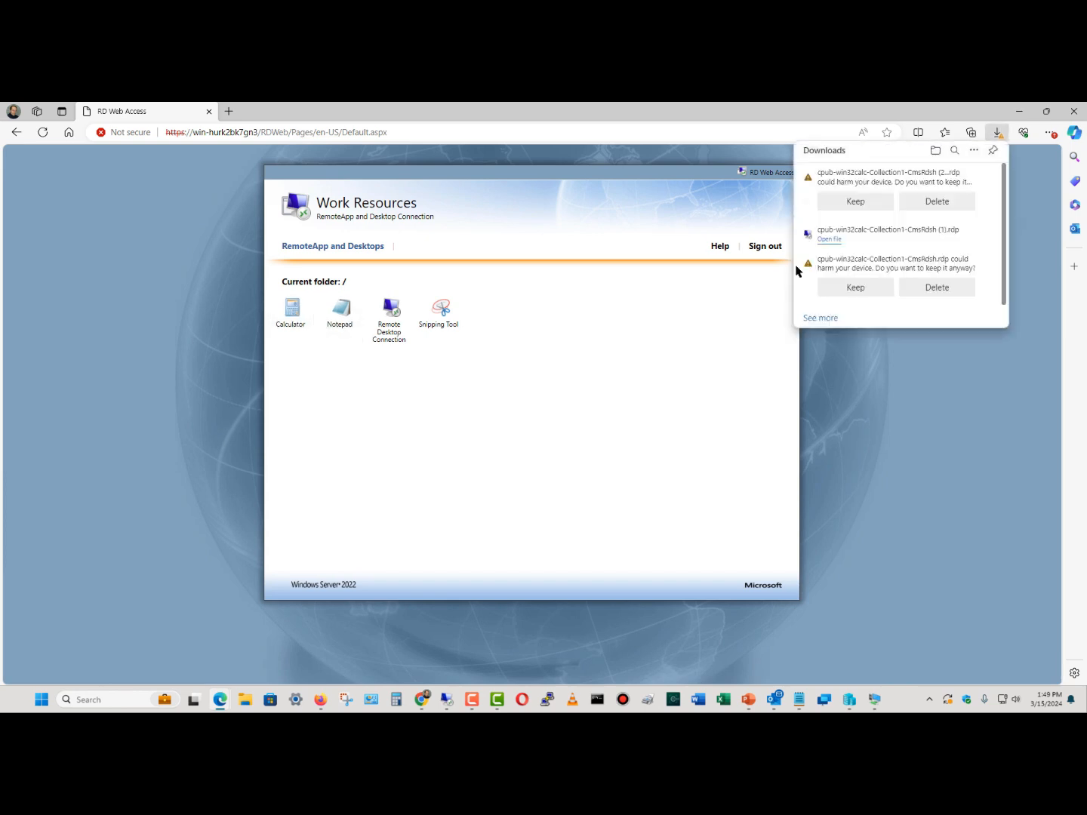
{"action": "left_click", "coordinate": [851, 202]}
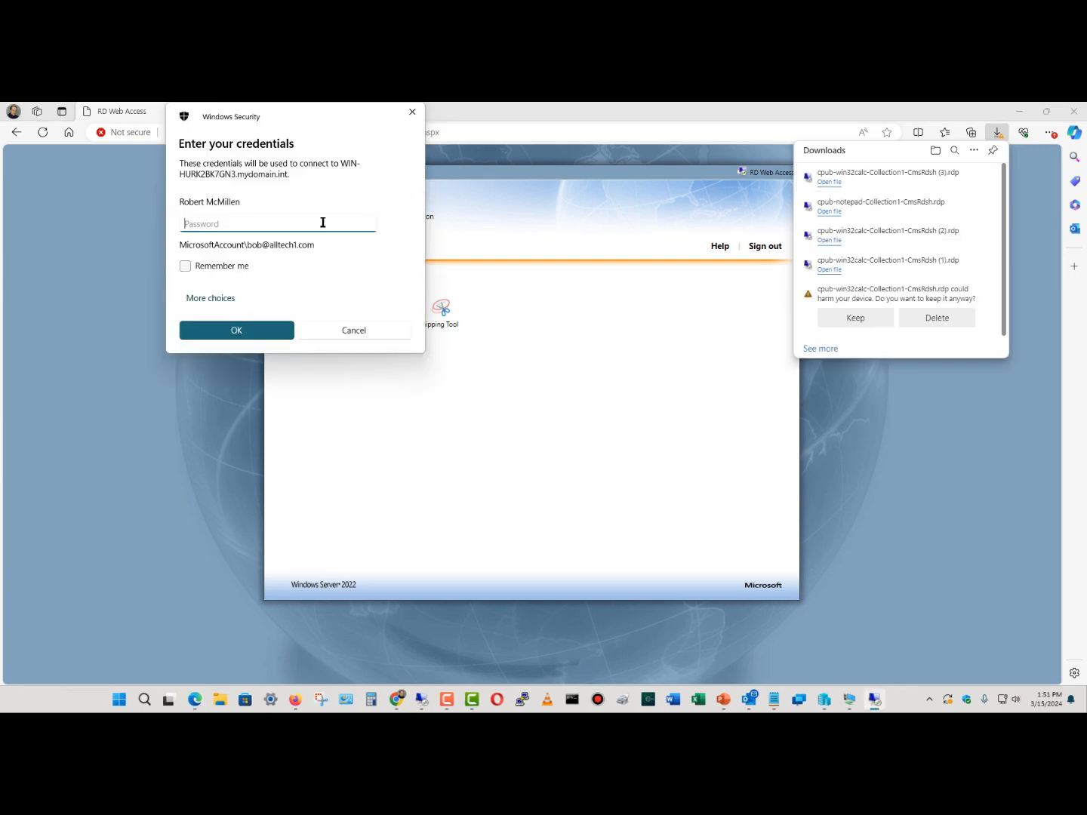
{"action": "left_click", "coordinate": [215, 300]}
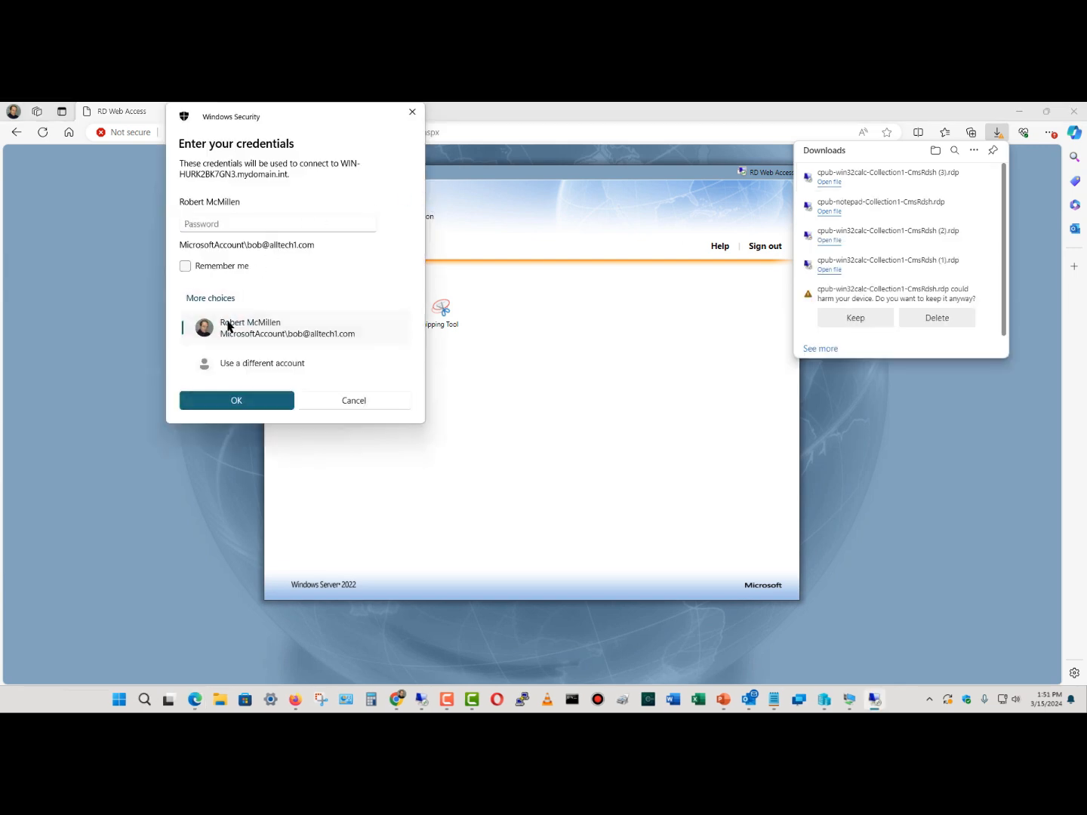
{"action": "left_click", "coordinate": [250, 360]}
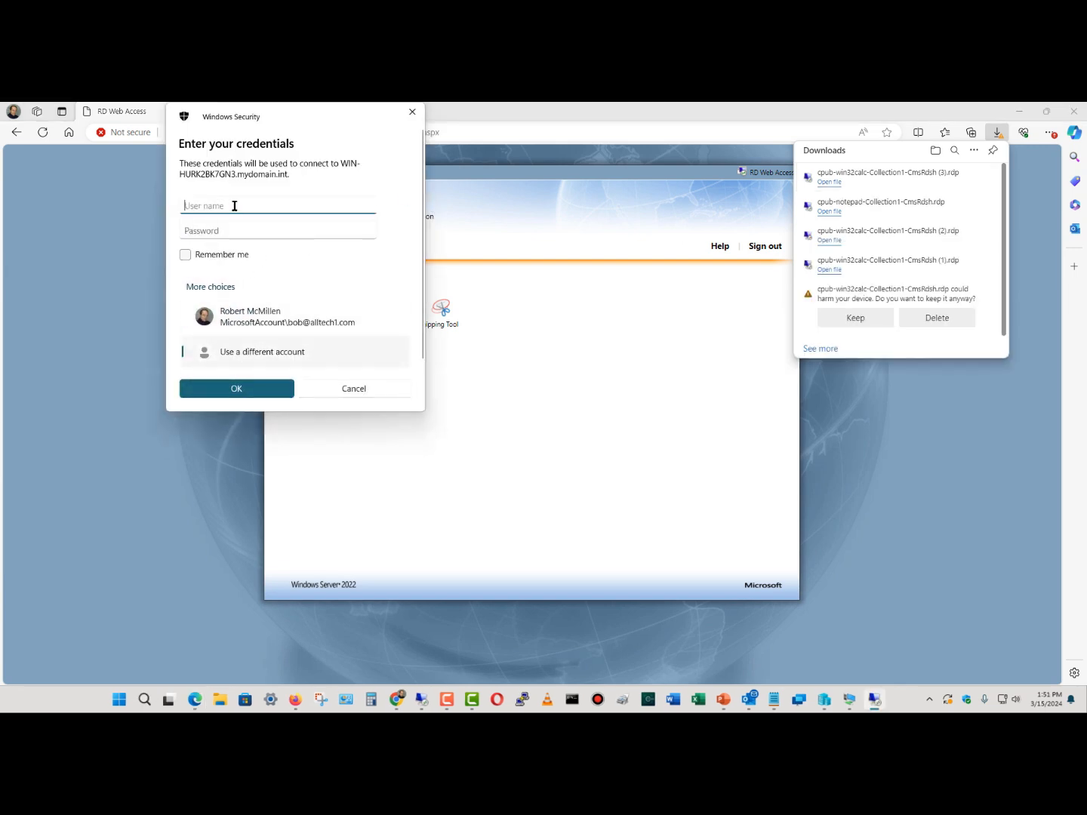
{"action": "type", "text": "mydomain\\administrator"}
{"action": "left_click", "coordinate": [235, 230]}
{"action": "type", "text": "********"}
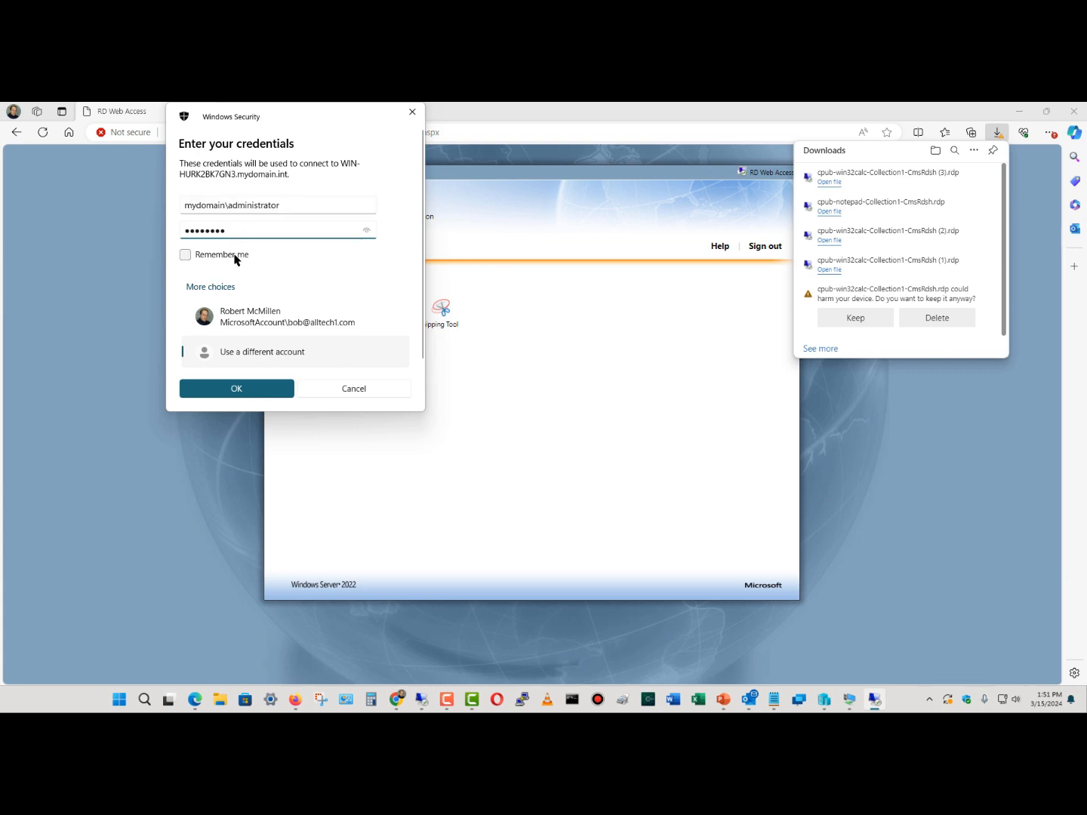
{"action": "left_click", "coordinate": [239, 255]}
{"action": "left_click", "coordinate": [236, 388]}
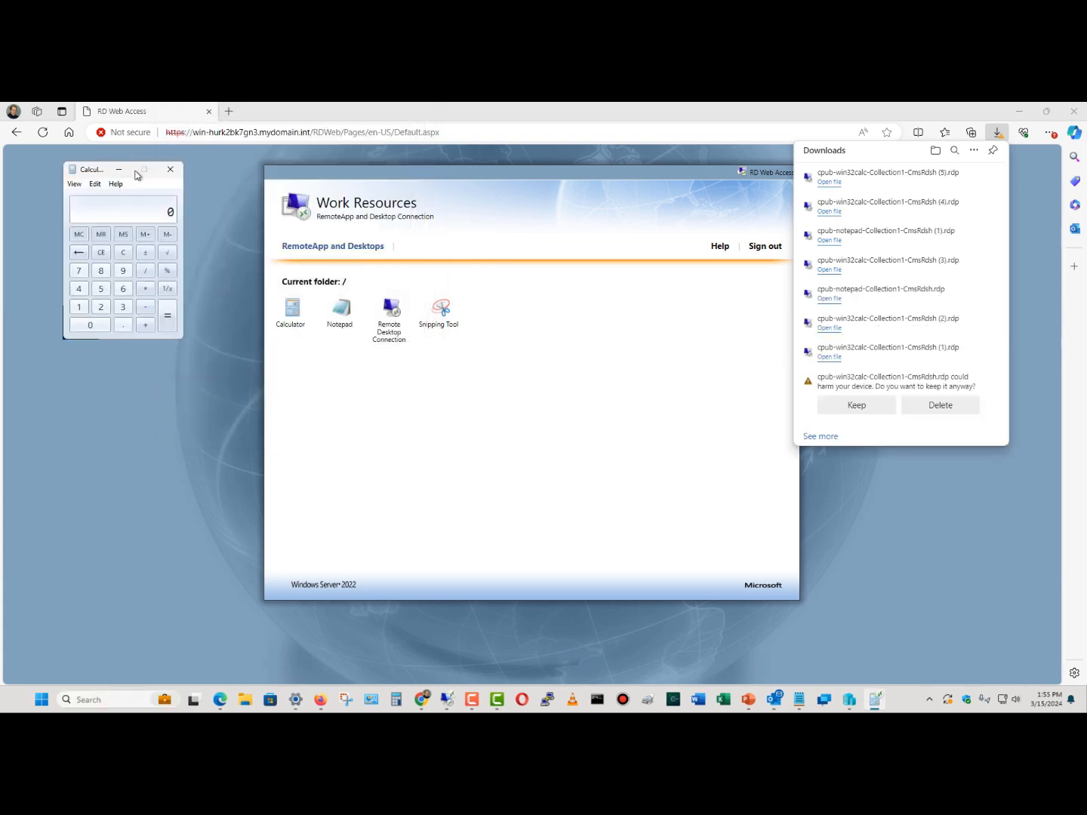
Move the remote Calculator window to the page centre, then close it
{"action": "left_click_drag", "start_coordinate": [97, 175], "coordinate": [556, 229]}
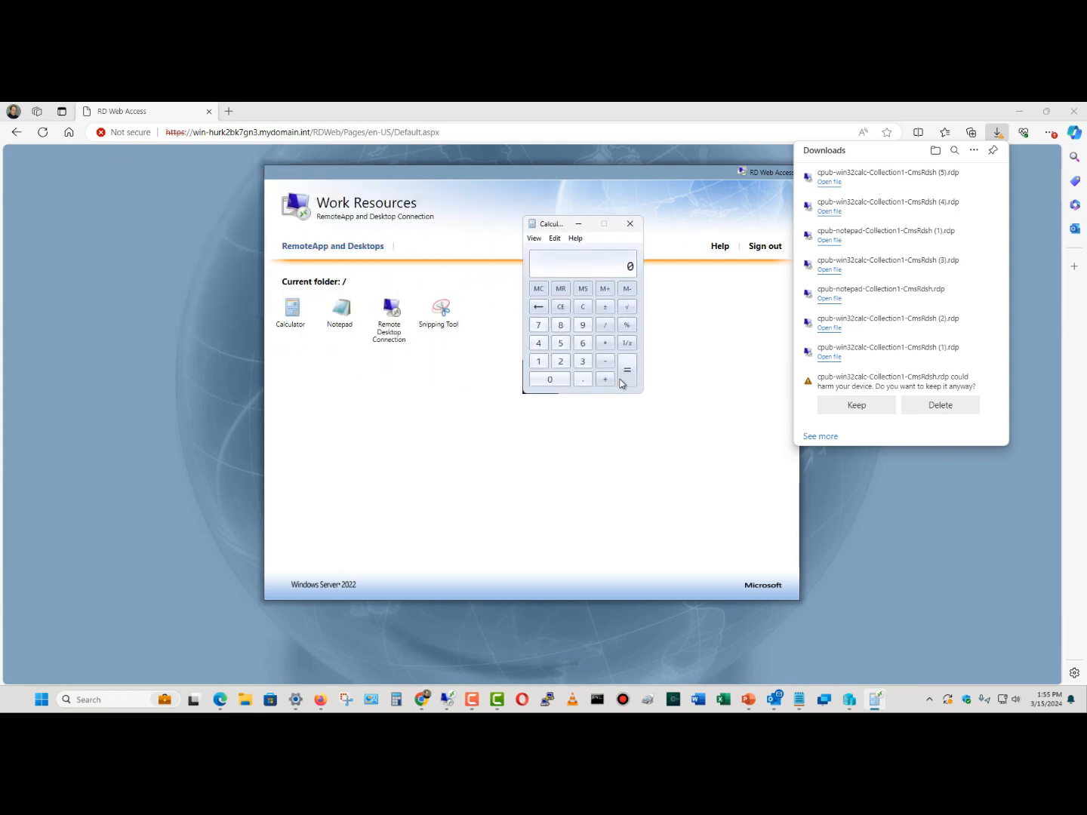
{"action": "mouse_move", "coordinate": [876, 701]}
{"action": "left_click", "coordinate": [630, 223]}
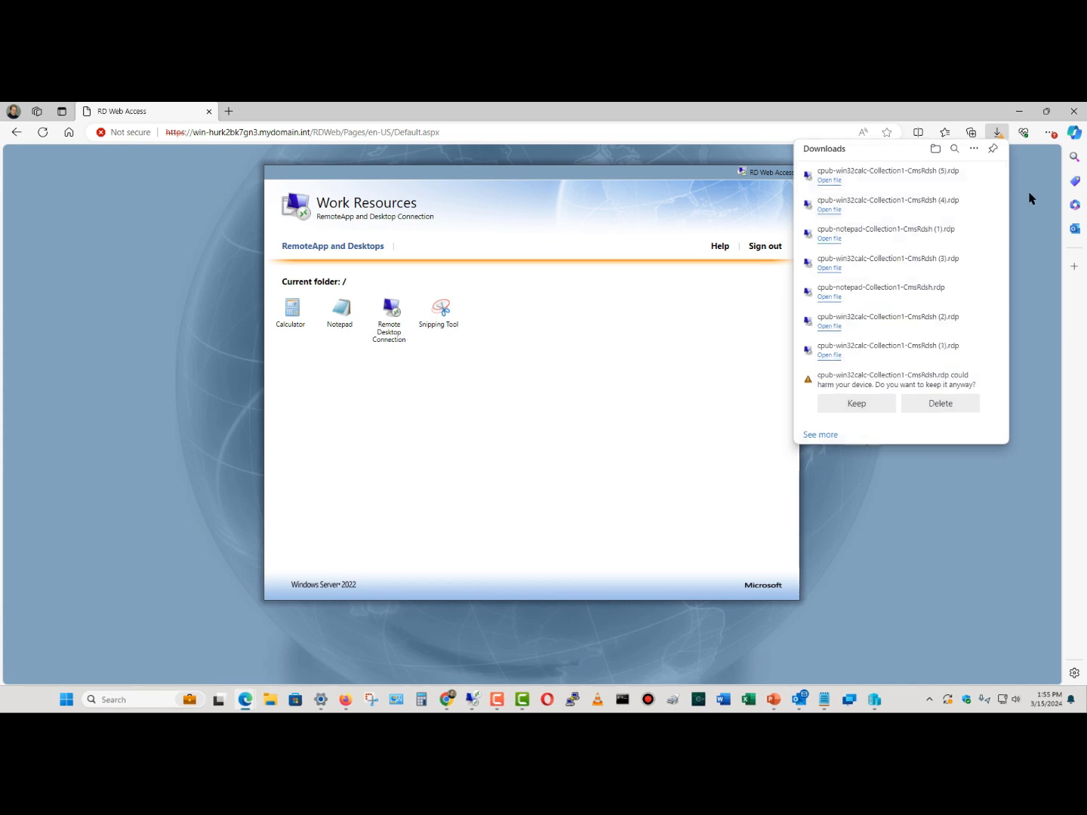
Launch the Remote Desktop Connection RemoteApp, keeping and opening its downloaded .rdp file
{"action": "left_click", "coordinate": [1030, 197]}
{"action": "left_click", "coordinate": [391, 315]}
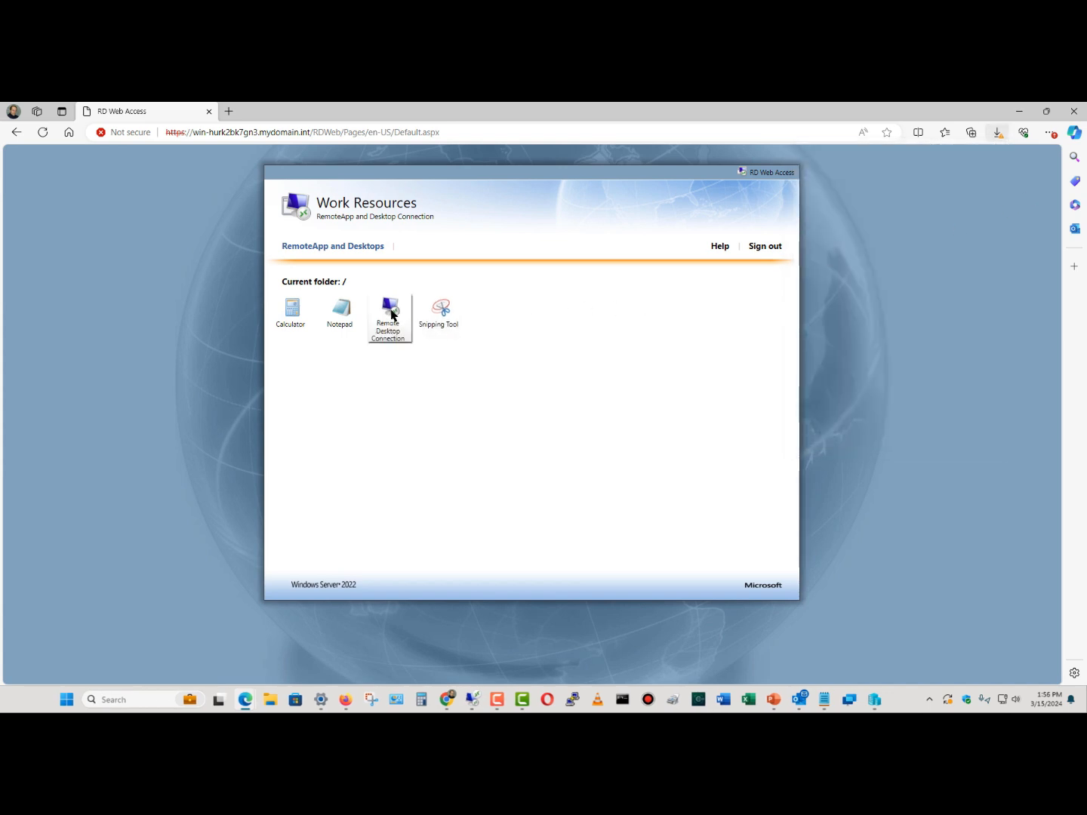
{"action": "left_click", "coordinate": [841, 201]}
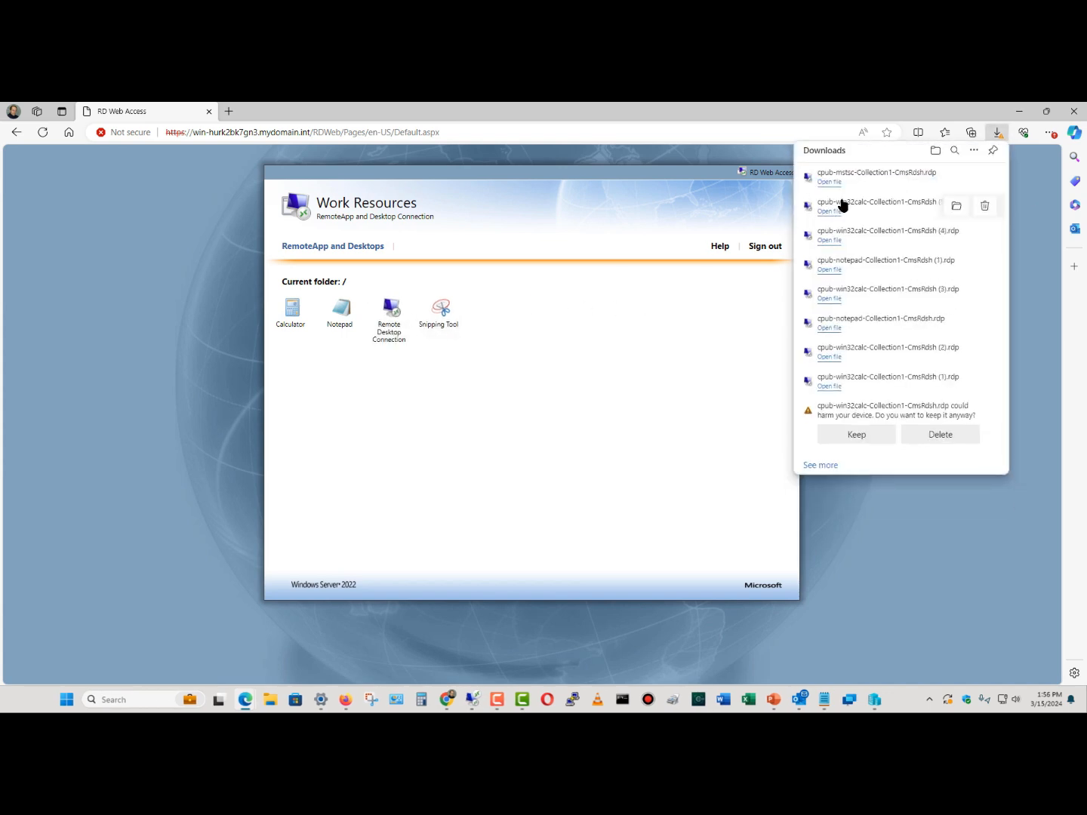
{"action": "left_click", "coordinate": [828, 182]}
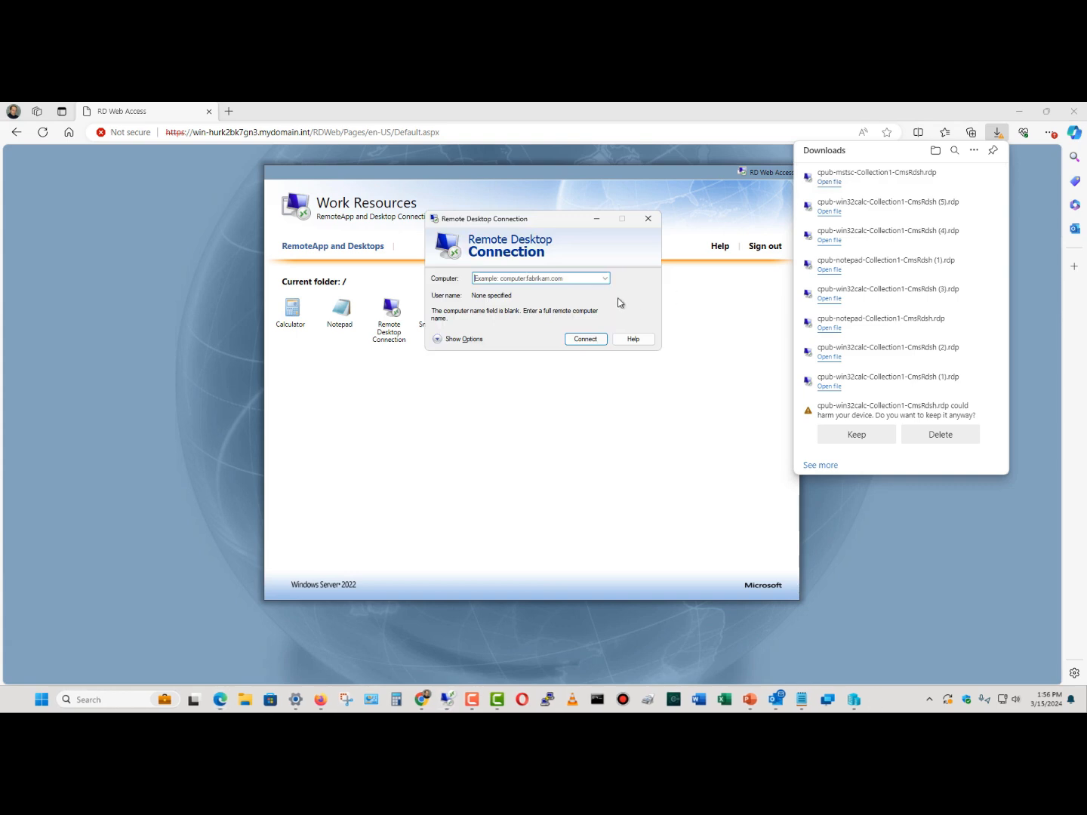
Connect to WIN-HURK2BK7GN3 with the administrator password, then minimize the remote session
{"action": "right_click", "coordinate": [537, 278]}
{"action": "left_click", "coordinate": [566, 328]}
{"action": "left_click", "coordinate": [575, 341]}
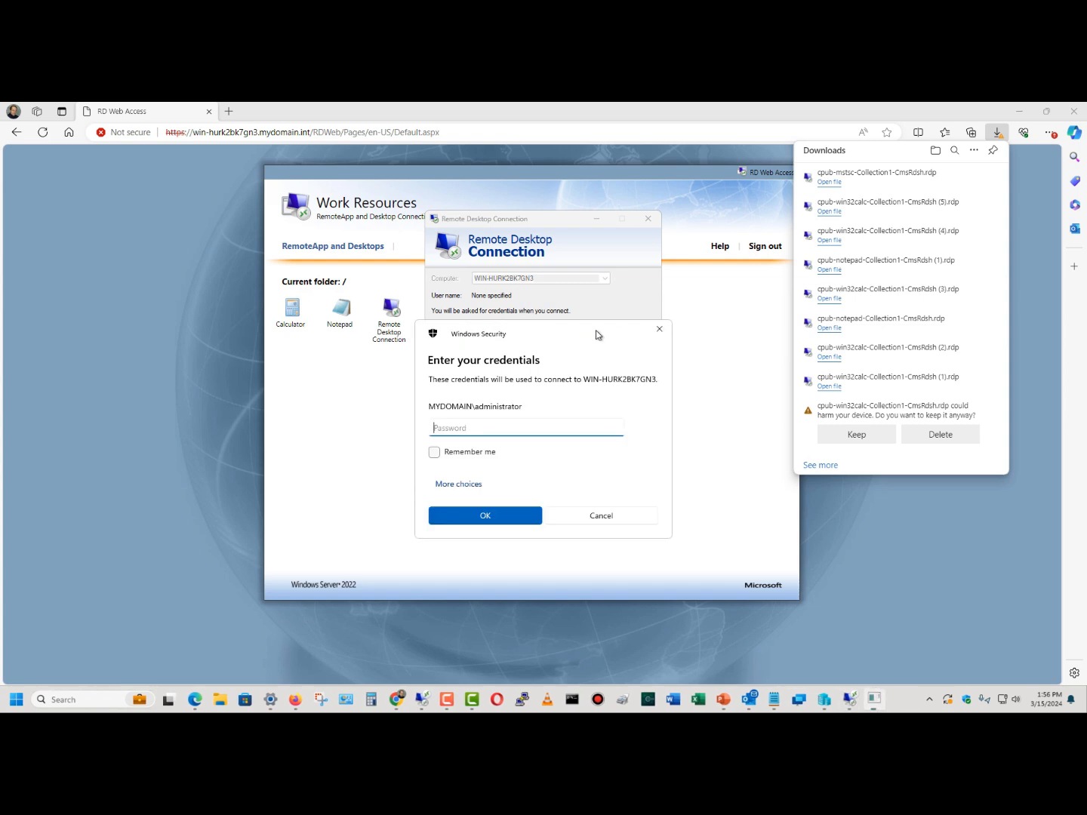
{"action": "type", "text": "P@ssw0rd"}
{"action": "key", "text": "Return"}
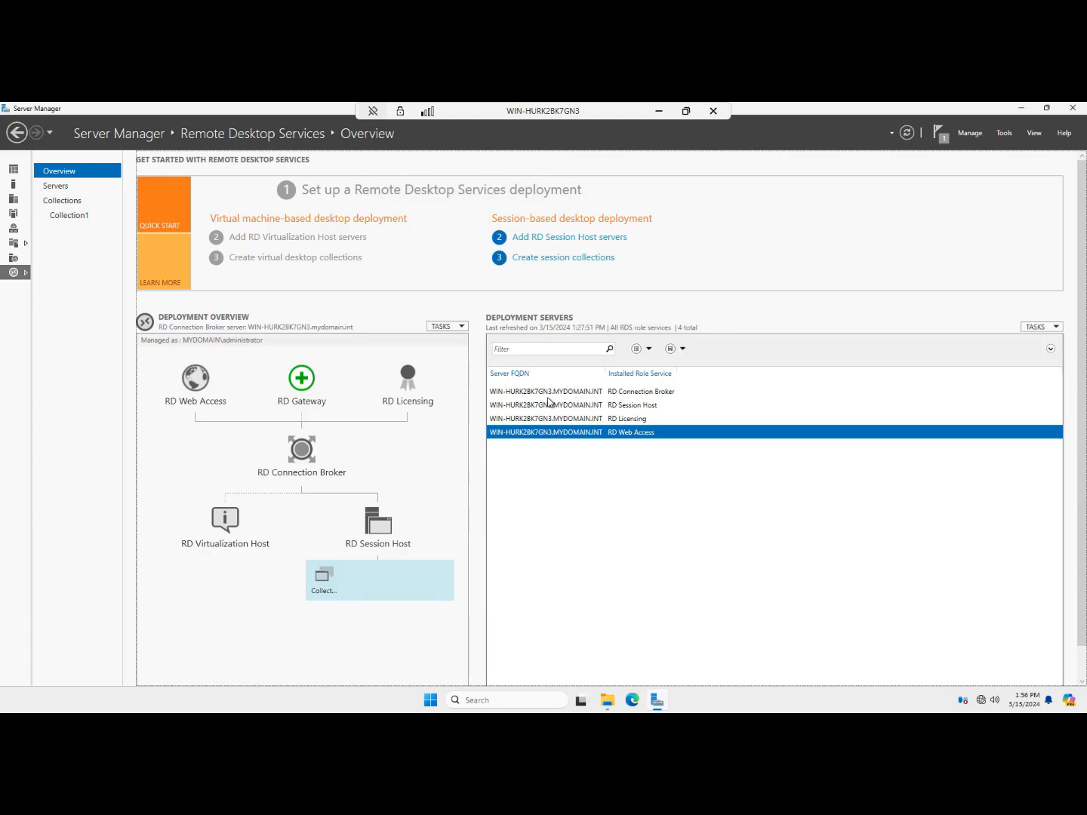
{"action": "left_click", "coordinate": [658, 112]}
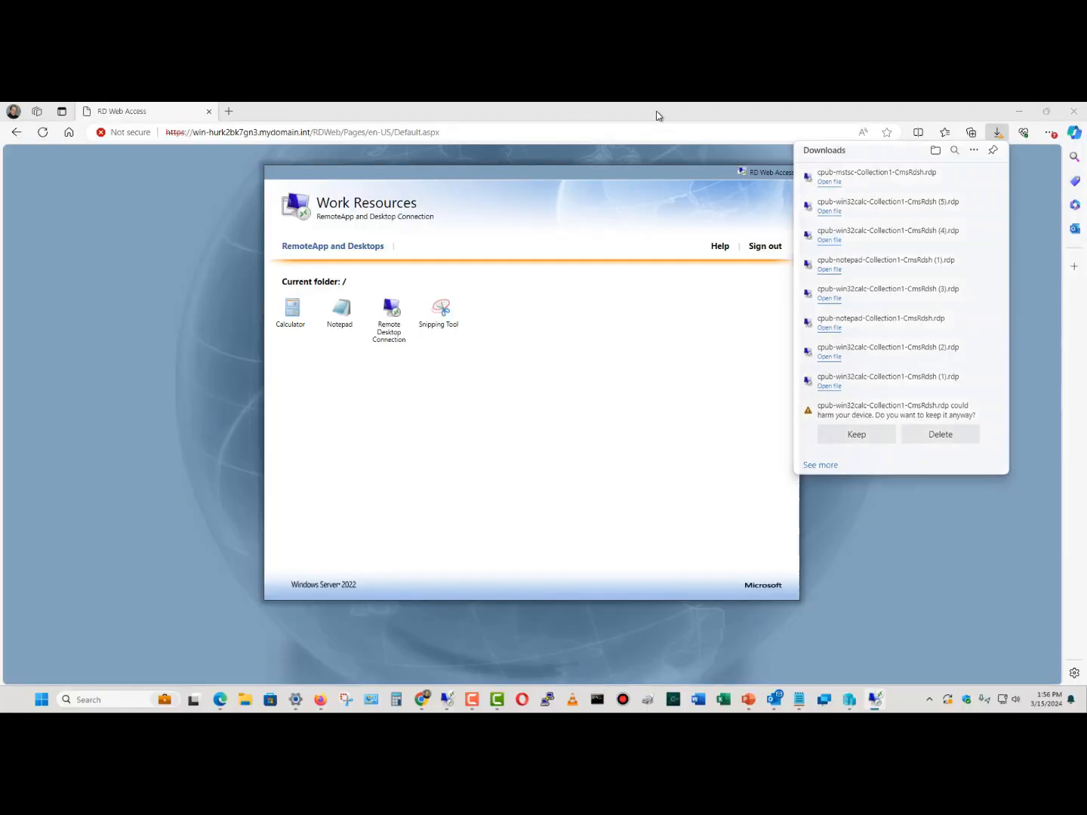